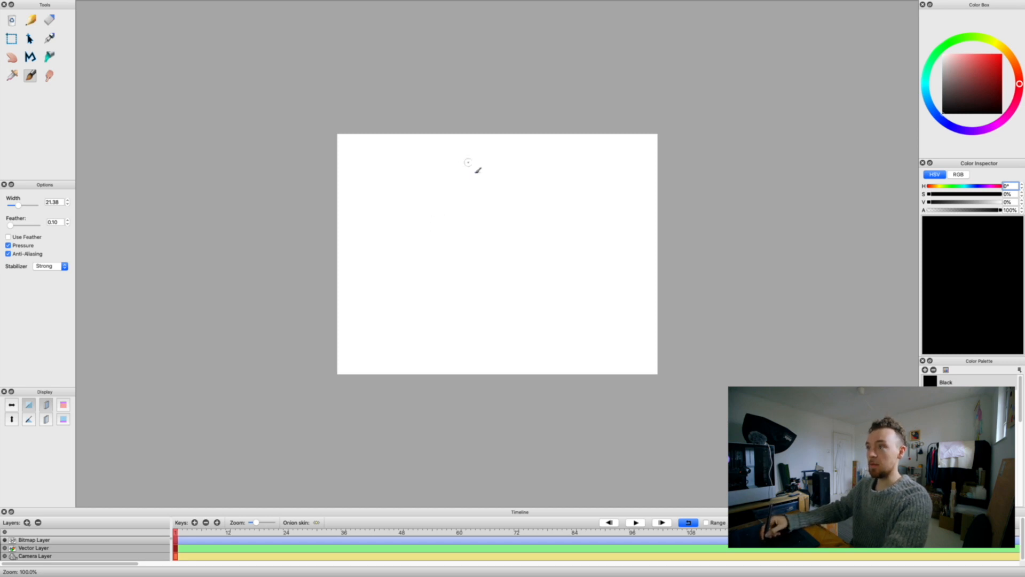
Paint a near-horizontal ground line with a round ball resting on it in frames 1 and 2, making the second ball slightly taller.
{"action": "left_click_drag", "start_coordinate": [357, 327], "coordinate": [621, 325]}
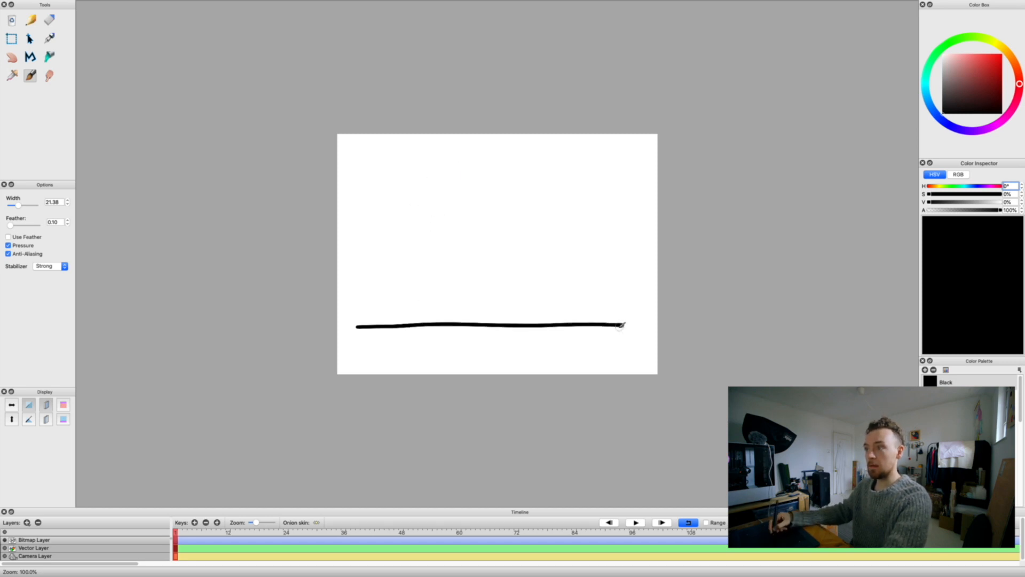
{"action": "mouse_move", "coordinate": [476, 282]}
{"action": "left_mouse_down"}
{"action": "mouse_move", "coordinate": [492, 313]}
{"action": "mouse_move", "coordinate": [471, 289]}
{"action": "left_mouse_up"}
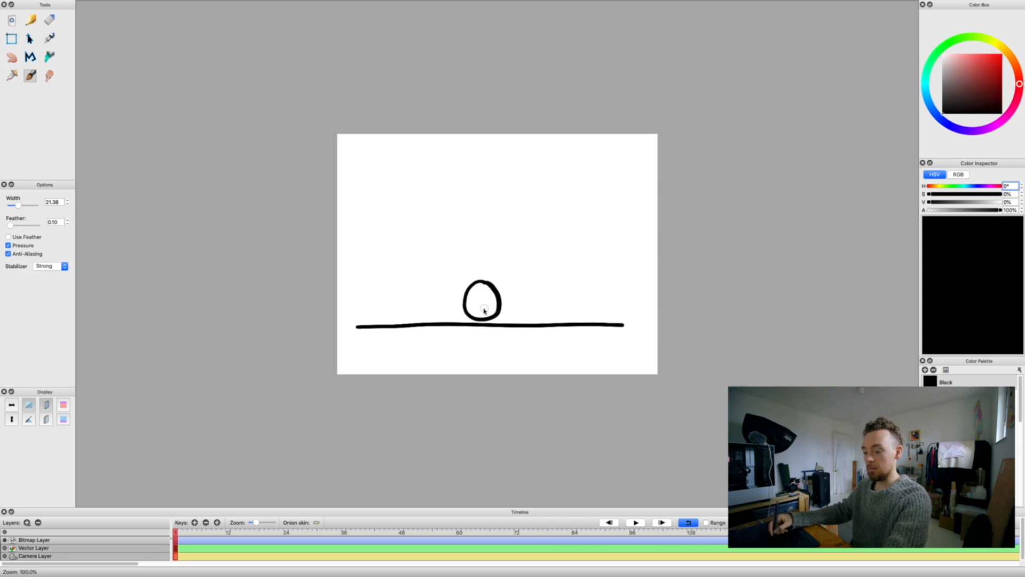
{"action": "key", "text": "period"}
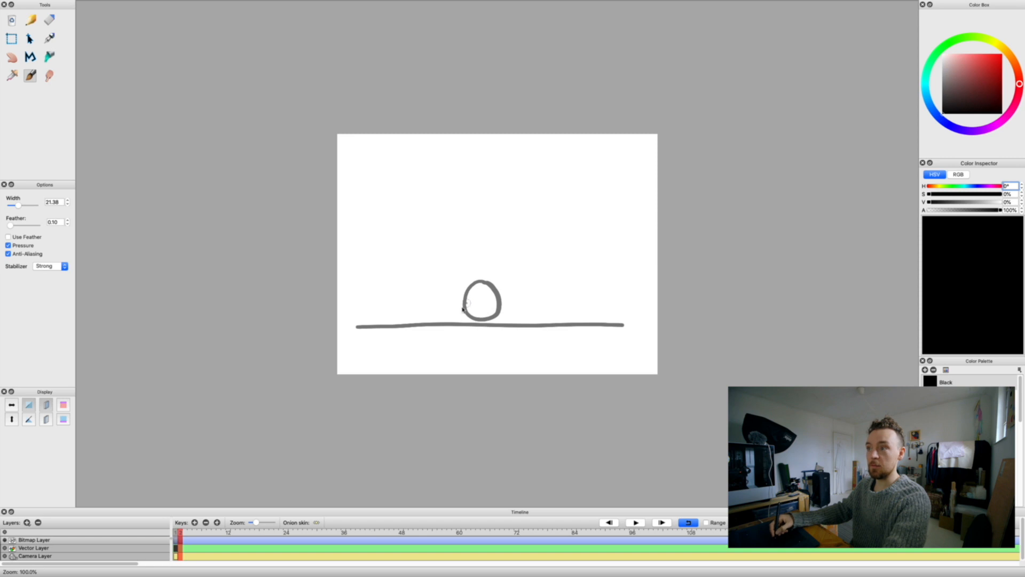
{"action": "left_click_drag", "start_coordinate": [359, 327], "coordinate": [629, 322]}
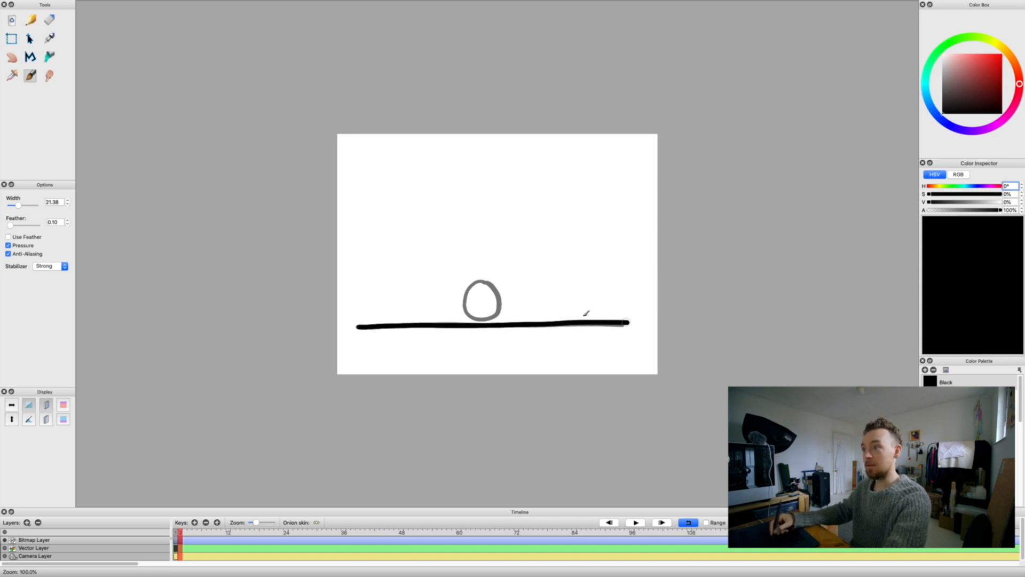
{"action": "left_click_drag", "start_coordinate": [477, 273], "coordinate": [475, 276]}
Redraw the ground line and a progressively taller ball in frames 3 and 4 with the Brush tool.
{"action": "key", "text": "period"}
{"action": "left_click_drag", "start_coordinate": [359, 327], "coordinate": [630, 323]}
{"action": "key", "text": "period"}
{"action": "mouse_move", "coordinate": [485, 265]}
{"action": "left_mouse_down"}
{"action": "mouse_move", "coordinate": [471, 276]}
{"action": "mouse_move", "coordinate": [479, 266]}
{"action": "left_mouse_up"}
{"action": "left_click", "coordinate": [185, 533]}
{"action": "key", "text": "period"}
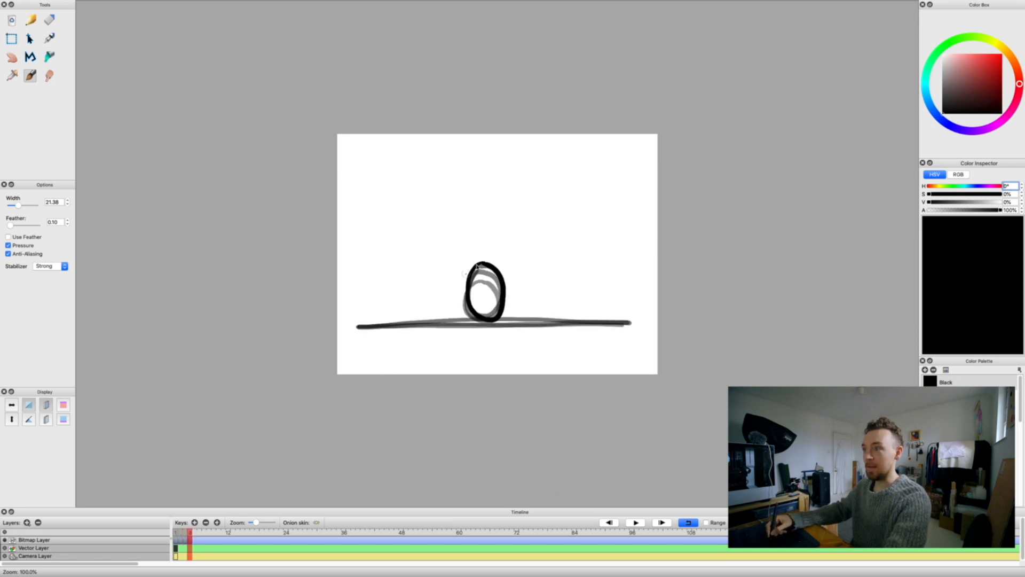
{"action": "left_click_drag", "start_coordinate": [357, 327], "coordinate": [633, 322]}
Draw frames 5 and 6 with the ground line bulging upward and the stretched ball starting to lift.
{"action": "key", "text": "period"}
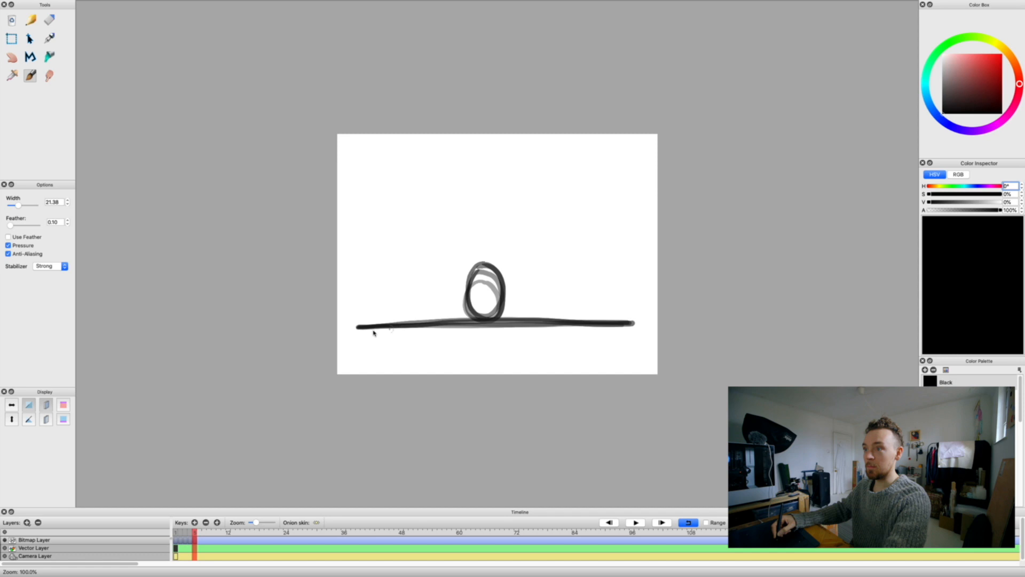
{"action": "left_click_drag", "start_coordinate": [357, 327], "coordinate": [633, 322]}
{"action": "mouse_move", "coordinate": [486, 259]}
{"action": "left_mouse_down"}
{"action": "mouse_move", "coordinate": [496, 318]}
{"action": "mouse_move", "coordinate": [491, 257]}
{"action": "left_mouse_up"}
{"action": "key", "text": "period"}
{"action": "mouse_move", "coordinate": [358, 327]}
{"action": "left_mouse_down"}
{"action": "mouse_move", "coordinate": [520, 315]}
{"action": "mouse_move", "coordinate": [638, 324]}
{"action": "left_mouse_up"}
{"action": "mouse_move", "coordinate": [490, 248]}
{"action": "left_mouse_down"}
{"action": "mouse_move", "coordinate": [470, 280]}
{"action": "mouse_move", "coordinate": [479, 304]}
{"action": "mouse_move", "coordinate": [502, 306]}
{"action": "mouse_move", "coordinate": [513, 274]}
{"action": "mouse_move", "coordinate": [497, 248]}
{"action": "left_mouse_up"}
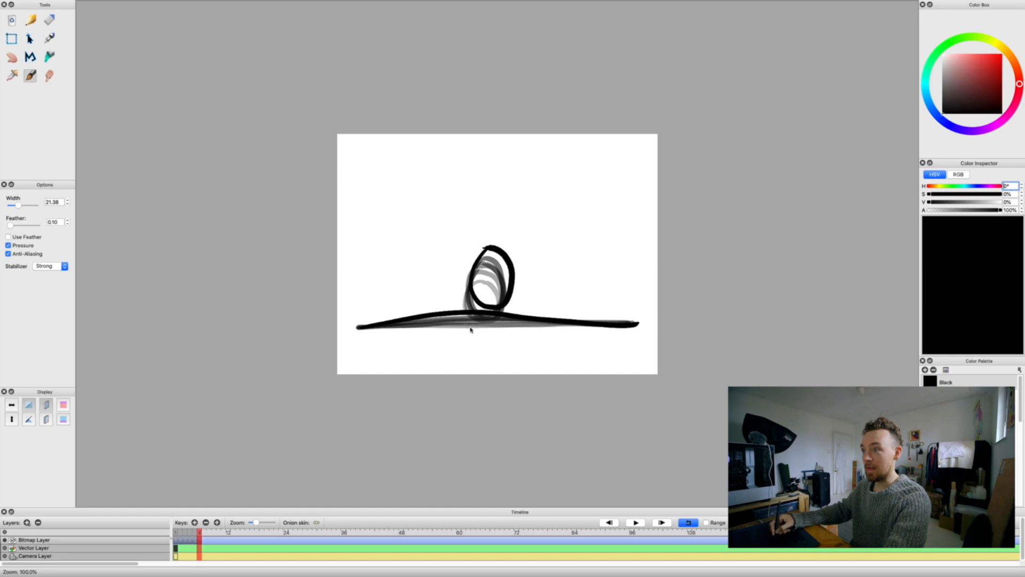
Draw frames 7 and 8 with a stronger ground bulge and a higher ball, ending on frame 8.
{"action": "key", "text": "period"}
{"action": "mouse_move", "coordinate": [370, 325]}
{"action": "left_mouse_down"}
{"action": "mouse_move", "coordinate": [477, 309]}
{"action": "mouse_move", "coordinate": [637, 324]}
{"action": "left_mouse_up"}
{"action": "mouse_move", "coordinate": [492, 246]}
{"action": "left_mouse_down"}
{"action": "mouse_move", "coordinate": [494, 306]}
{"action": "mouse_move", "coordinate": [515, 283]}
{"action": "mouse_move", "coordinate": [506, 250]}
{"action": "left_mouse_up"}
{"action": "key", "text": "period"}
{"action": "mouse_move", "coordinate": [359, 332]}
{"action": "left_mouse_down"}
{"action": "mouse_move", "coordinate": [486, 306]}
{"action": "mouse_move", "coordinate": [637, 324]}
{"action": "left_mouse_up"}
{"action": "mouse_move", "coordinate": [500, 238]}
{"action": "left_mouse_down"}
{"action": "mouse_move", "coordinate": [504, 310]}
{"action": "mouse_move", "coordinate": [487, 235]}
{"action": "left_mouse_up"}
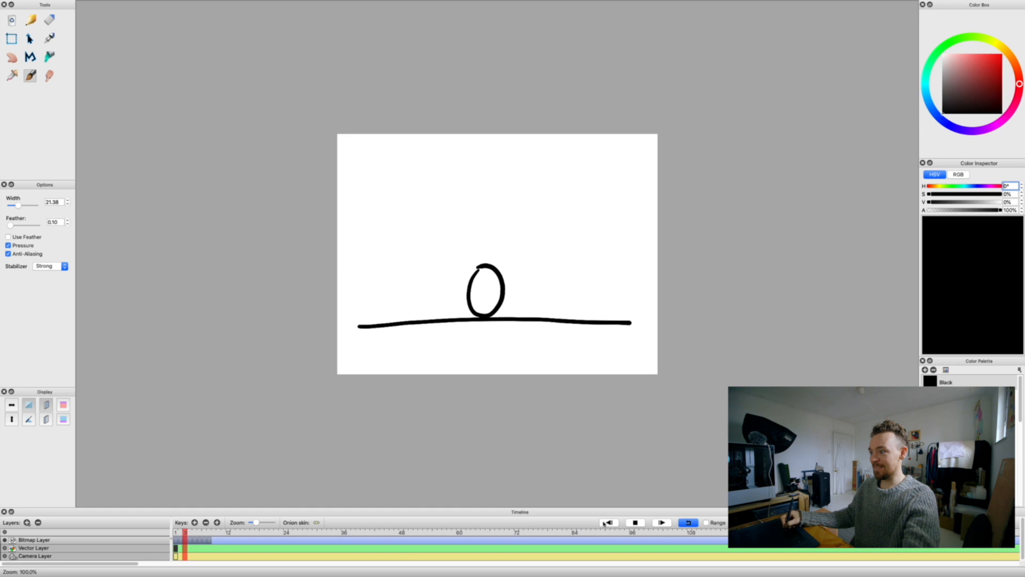
{"action": "left_click", "coordinate": [207, 539]}
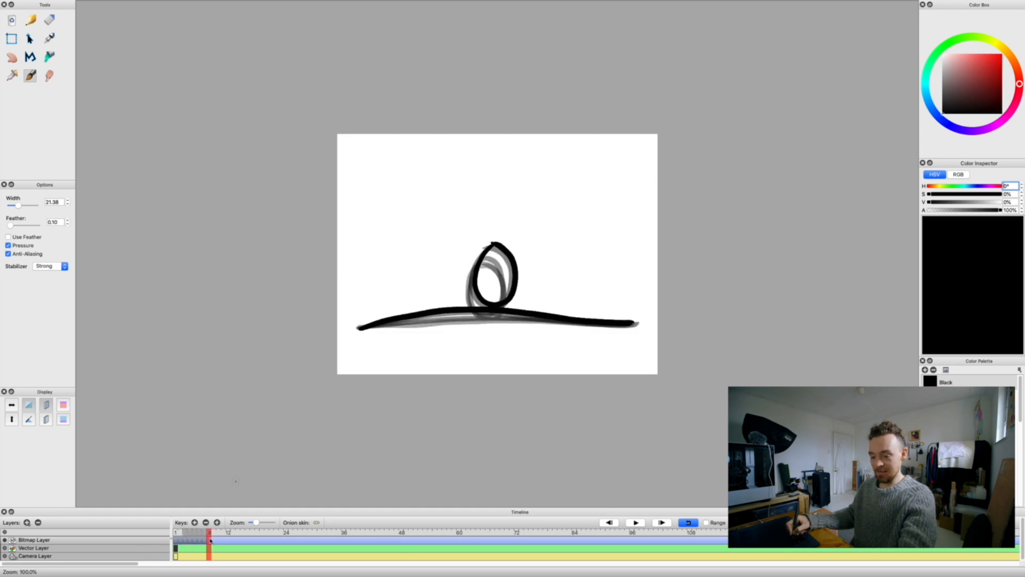
Try to bring the 1080.png logo file from Finder's Logo folder directly onto the canvas.
{"action": "left_click", "coordinate": [59, 4]}
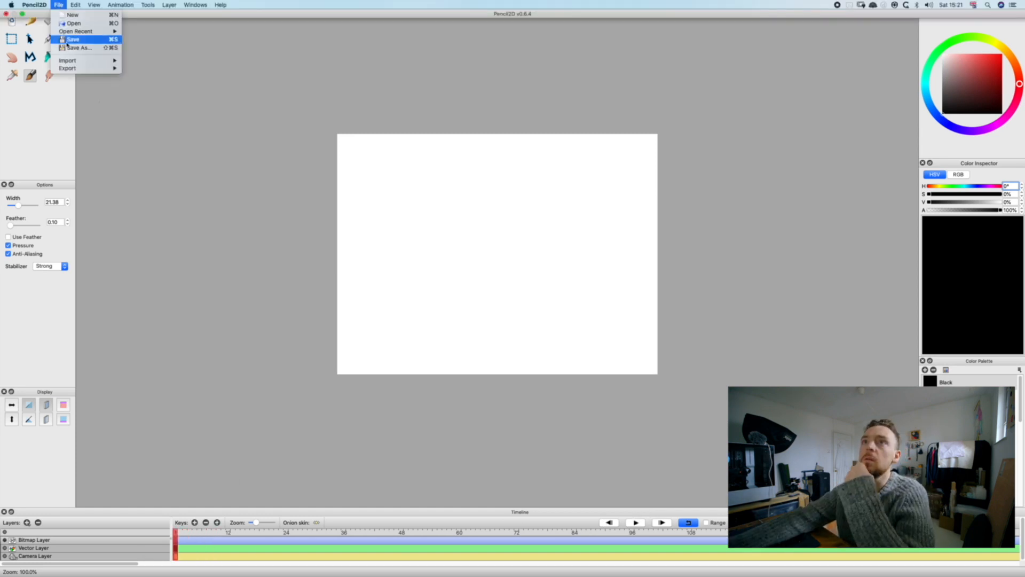
{"action": "mouse_move", "coordinate": [83, 4]}
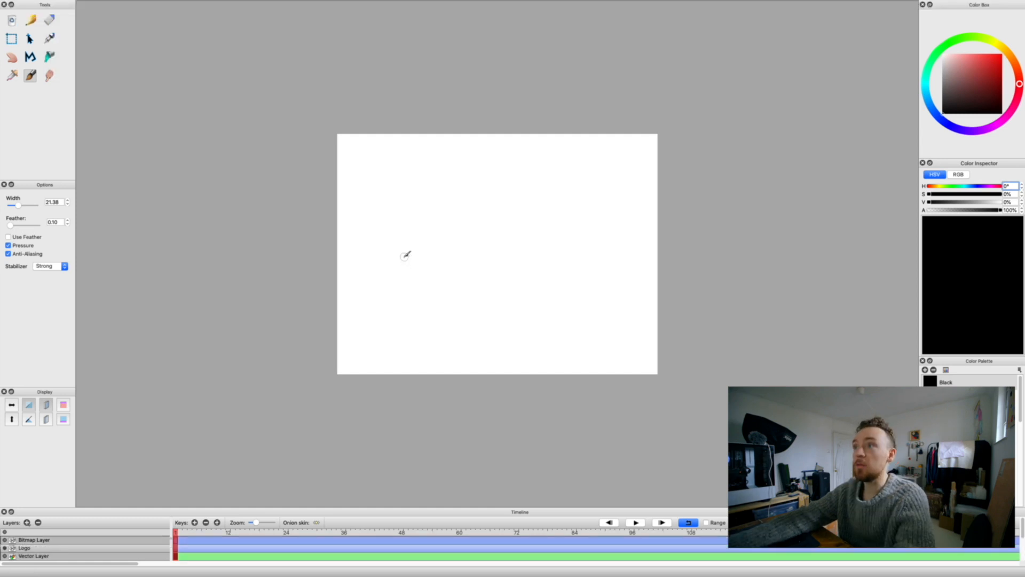
{"action": "key", "text": "ctrl+Up"}
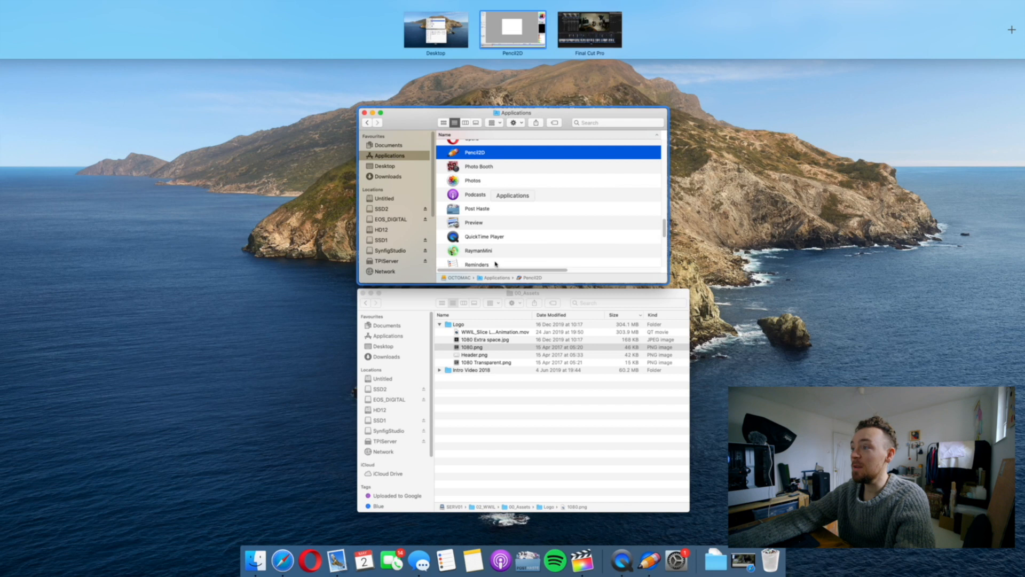
{"action": "left_click", "coordinate": [483, 373]}
{"action": "mouse_move", "coordinate": [472, 348]}
{"action": "left_mouse_down"}
{"action": "mouse_move", "coordinate": [583, 284]}
{"action": "mouse_move", "coordinate": [1017, 294]}
{"action": "mouse_move", "coordinate": [808, 300]}
{"action": "mouse_move", "coordinate": [457, 259]}
{"action": "left_mouse_up"}
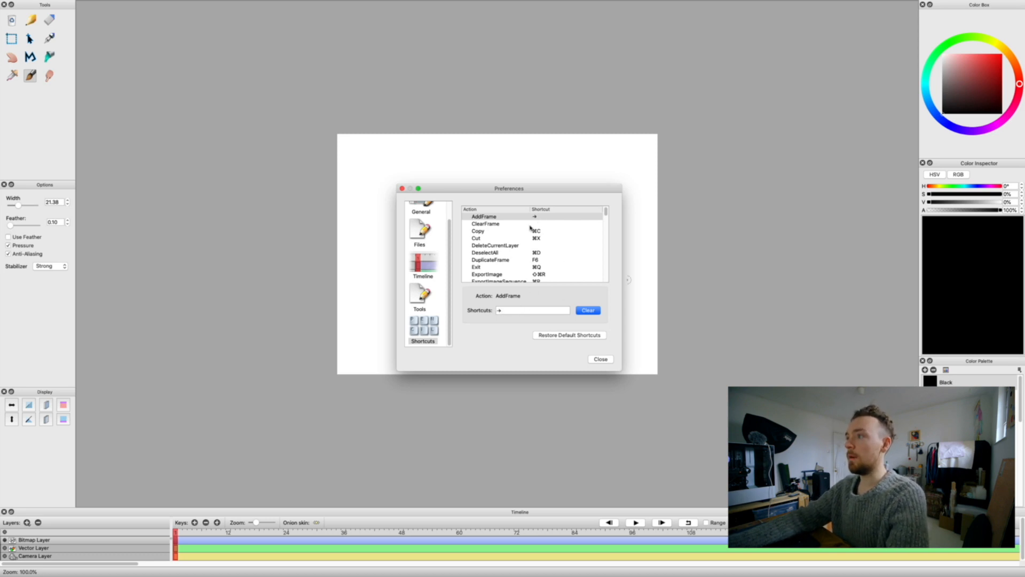
Assign the Up arrow as the keyboard shortcut for the DuplicateFrame action in the preferences.
{"action": "scroll", "coordinate": [537, 245], "scroll_direction": "down", "scroll_amount": 1}
{"action": "left_click", "coordinate": [543, 254]}
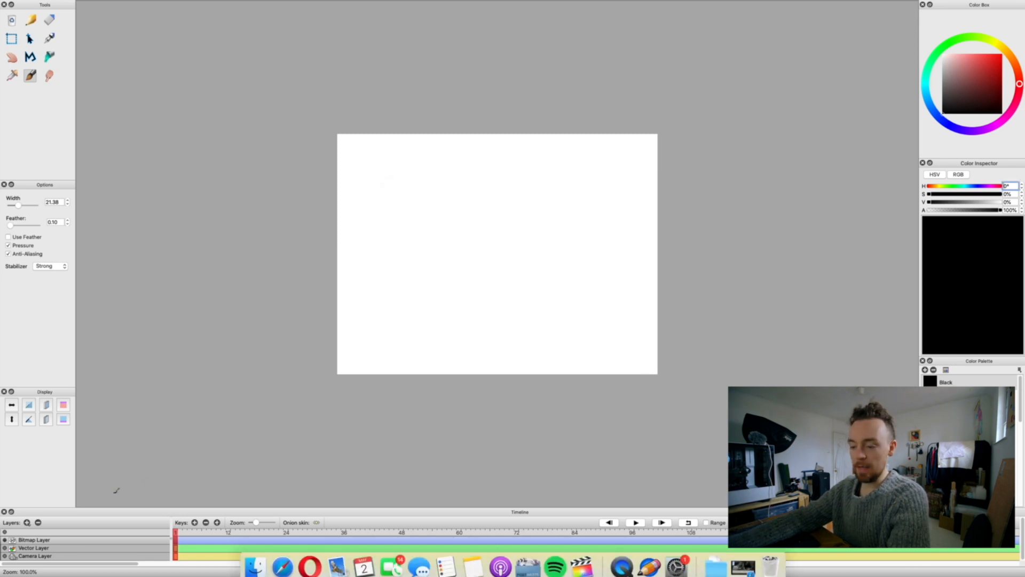
Import the image 1080.png from the Logo folder, using its Finder window to locate the file.
{"action": "left_click", "coordinate": [59, 5]}
{"action": "mouse_move", "coordinate": [86, 60]}
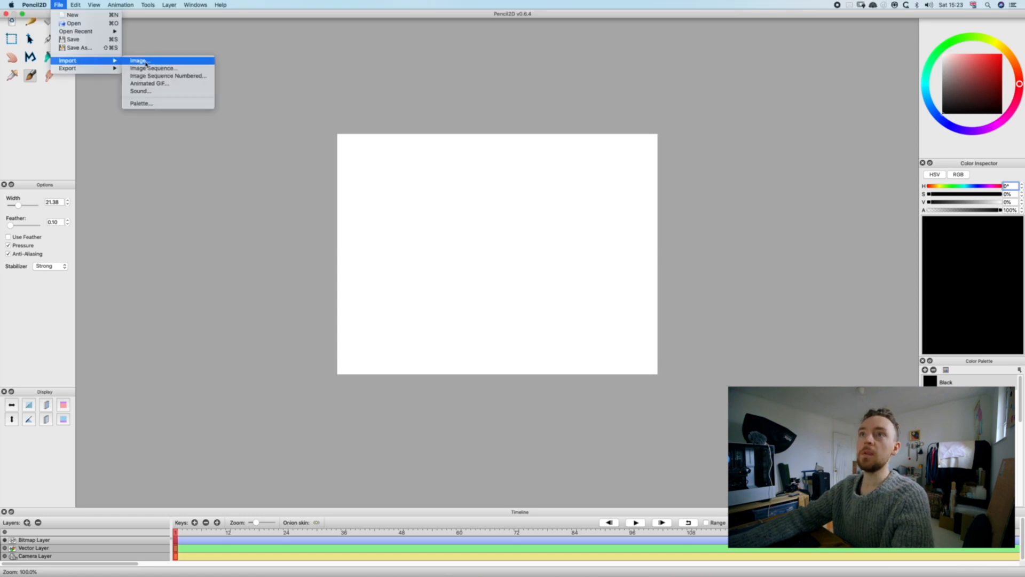
{"action": "left_click", "coordinate": [164, 62]}
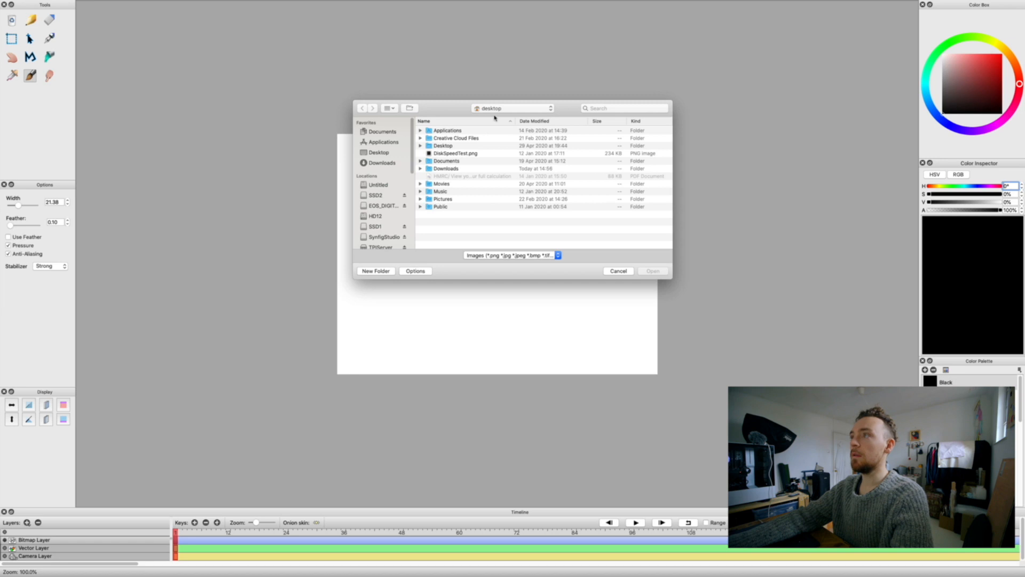
{"action": "key", "text": "ctrl+Up"}
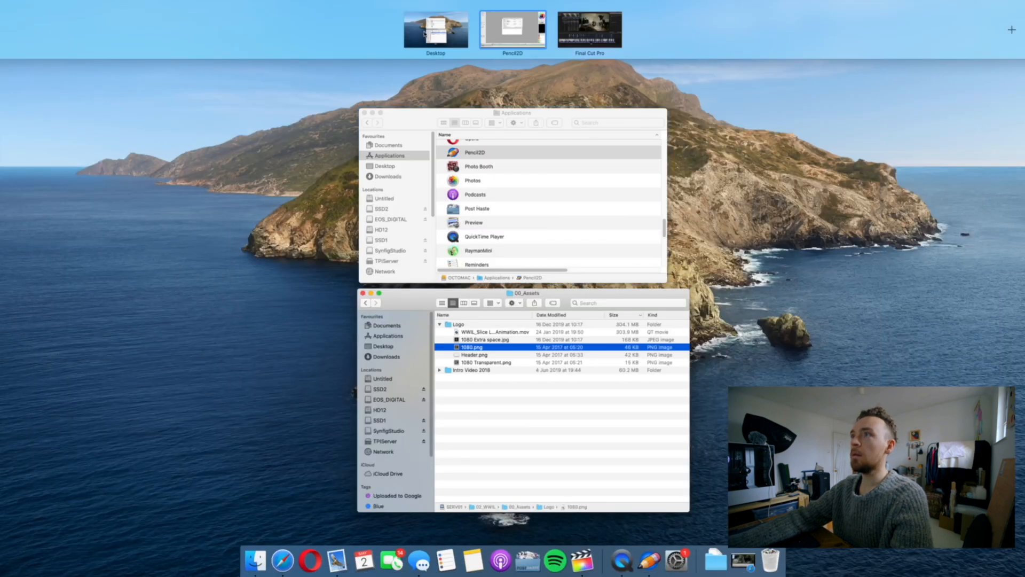
{"action": "left_click", "coordinate": [426, 34]}
{"action": "mouse_move", "coordinate": [463, 347]}
{"action": "left_mouse_down"}
{"action": "mouse_move", "coordinate": [657, 334]}
{"action": "mouse_move", "coordinate": [609, 314]}
{"action": "mouse_move", "coordinate": [487, 225]}
{"action": "left_mouse_up"}
{"action": "key", "text": "ctrl+Right"}
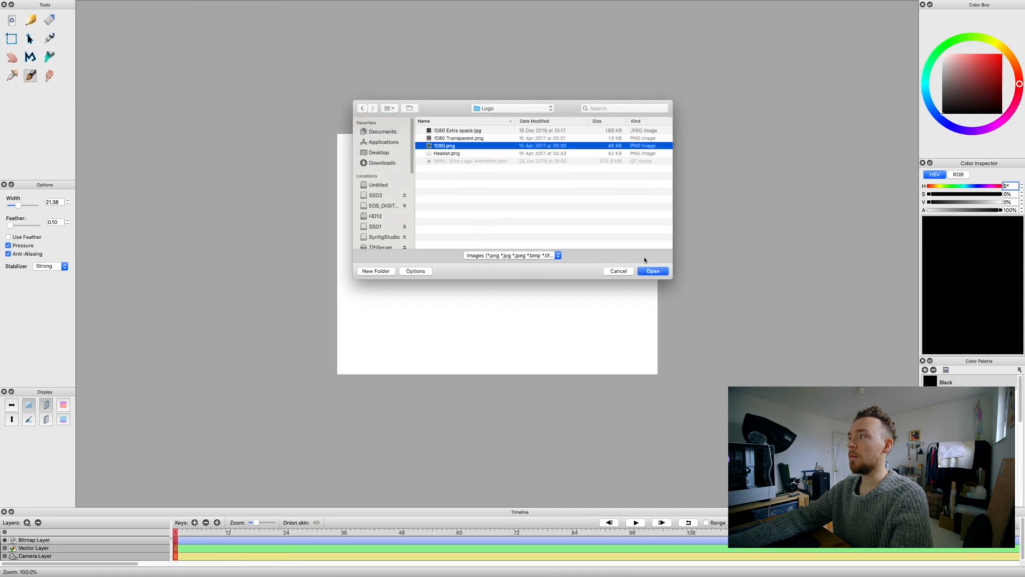
{"action": "left_click", "coordinate": [652, 271]}
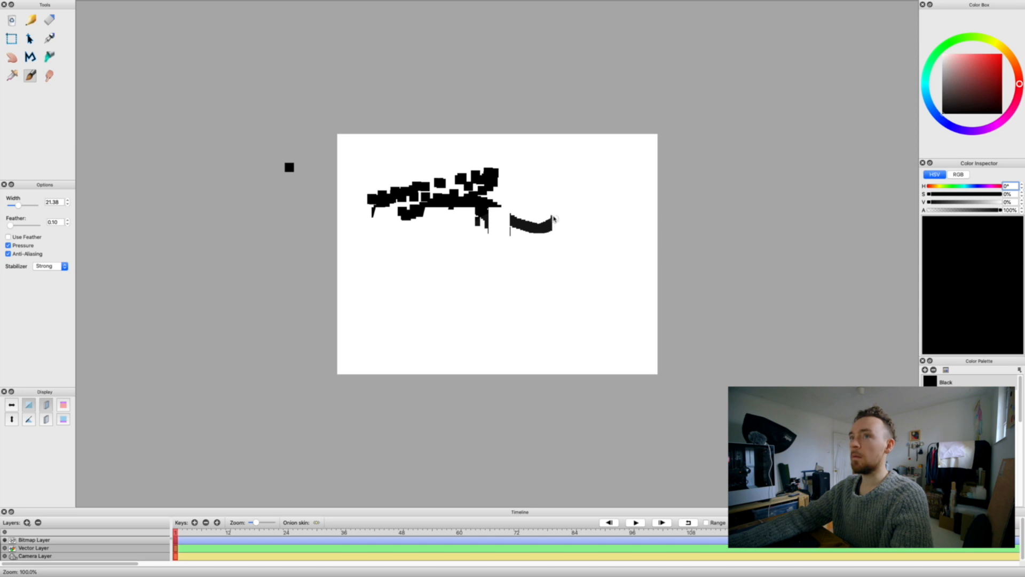
Make a rectangular selection around the entire imported logo.
{"action": "left_click", "coordinate": [12, 39]}
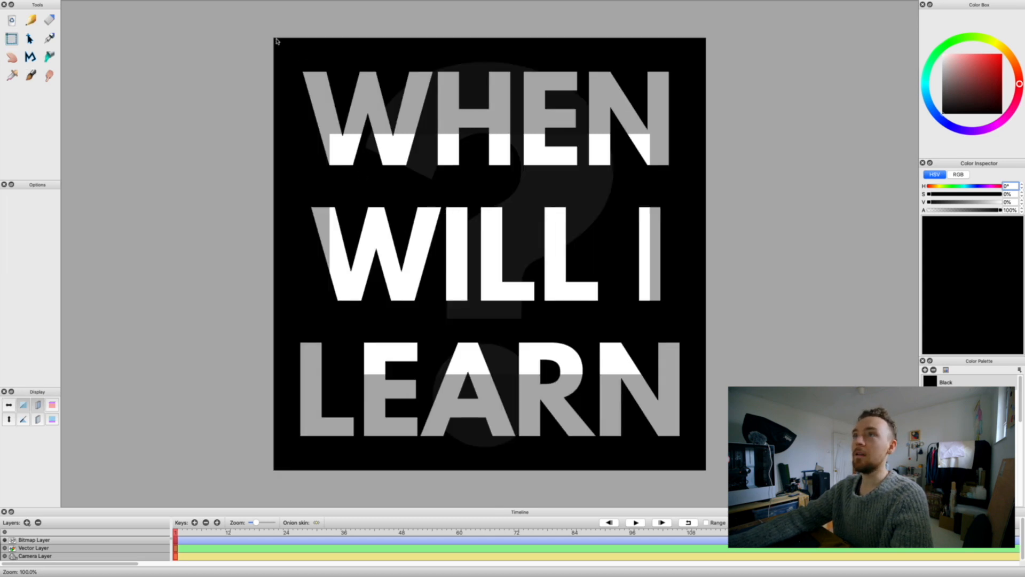
{"action": "left_click", "coordinate": [30, 39]}
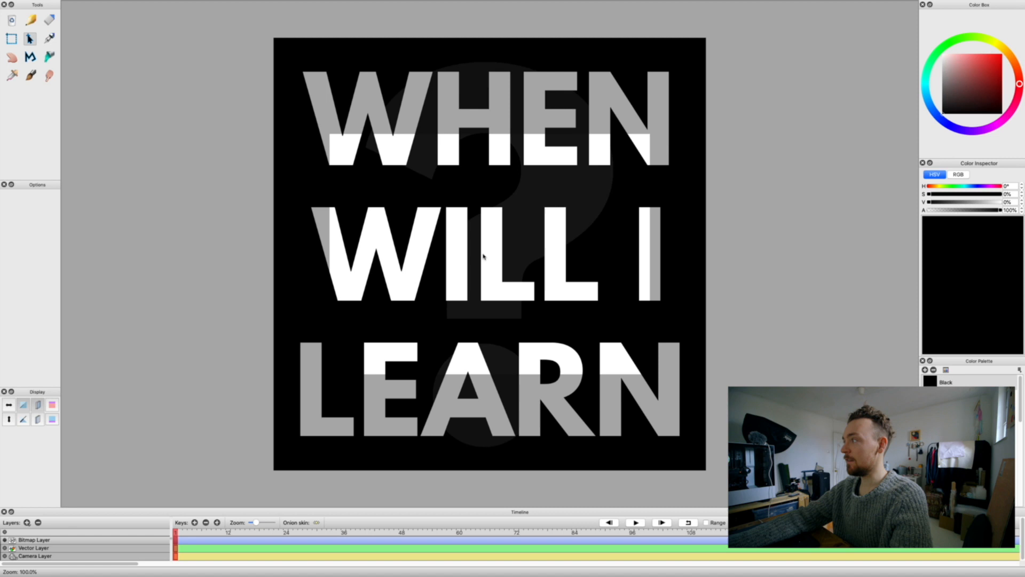
{"action": "left_click", "coordinate": [58, 5]}
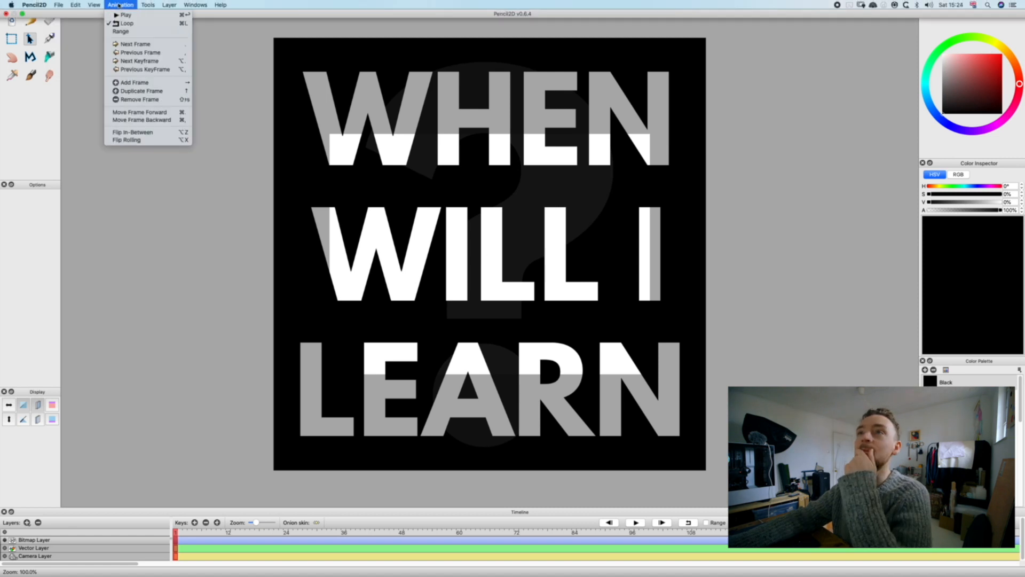
{"action": "left_click", "coordinate": [153, 7]}
{"action": "left_click_drag", "start_coordinate": [246, 32], "coordinate": [732, 482]}
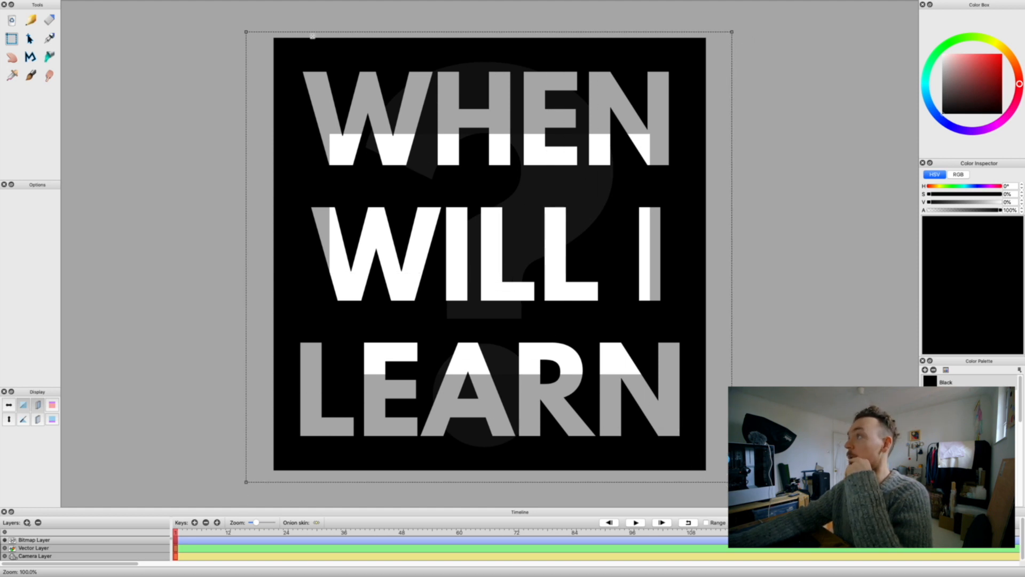
{"action": "left_click", "coordinate": [78, 5]}
{"action": "mouse_move", "coordinate": [94, 5]}
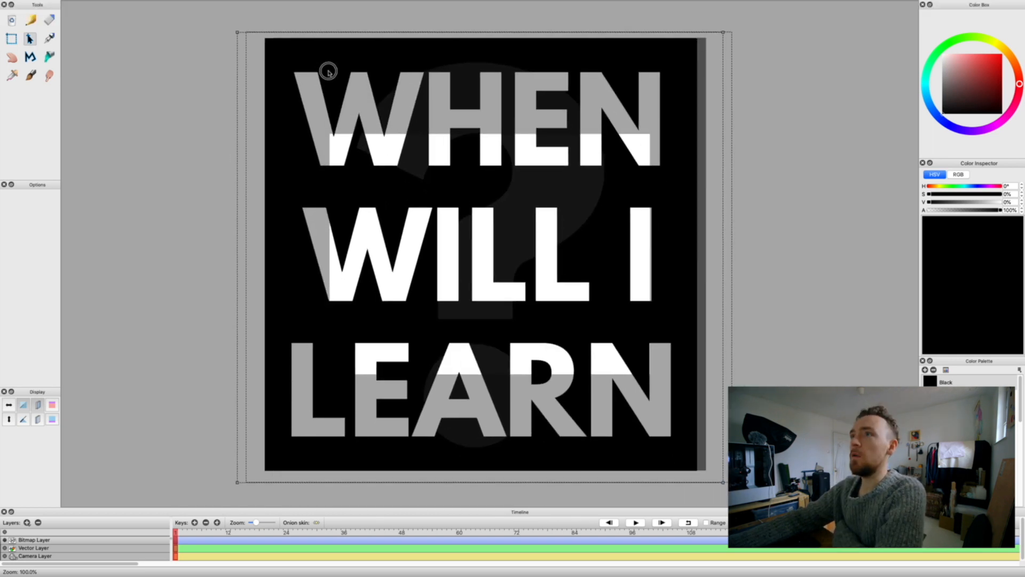
Scale the selected logo down to a small square, place it slightly above the canvas centre and deselect it.
{"action": "left_click_drag", "start_coordinate": [286, 52], "coordinate": [653, 390]}
{"action": "left_click_drag", "start_coordinate": [689, 443], "coordinate": [484, 225]}
{"action": "left_click", "coordinate": [268, 131]}
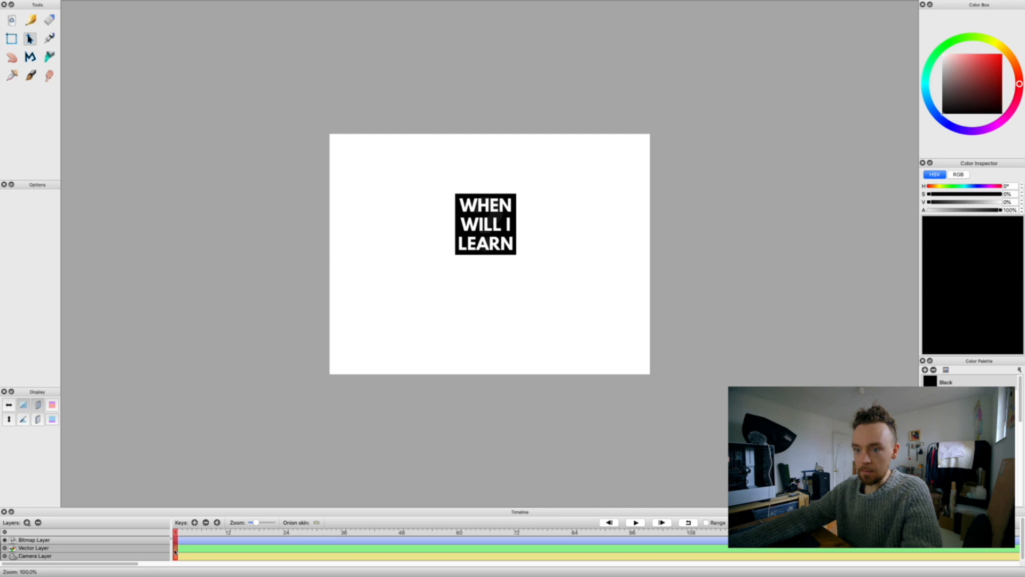
Hide the Vector Layer, and switch the Bitmap Layer off and on to check which layer holds the logo.
{"action": "key", "text": "period"}
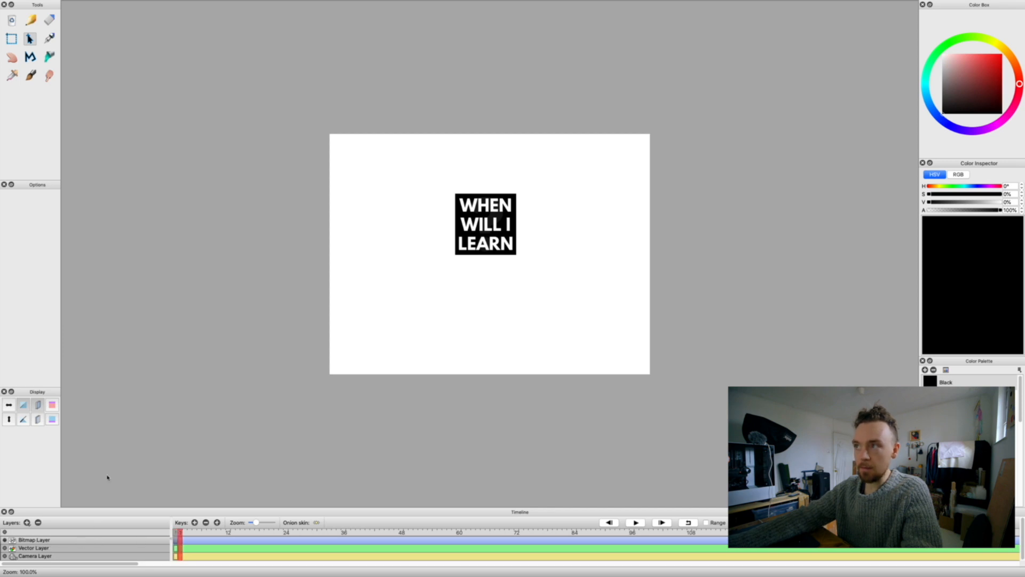
{"action": "left_click", "coordinate": [5, 548]}
{"action": "left_click", "coordinate": [5, 540]}
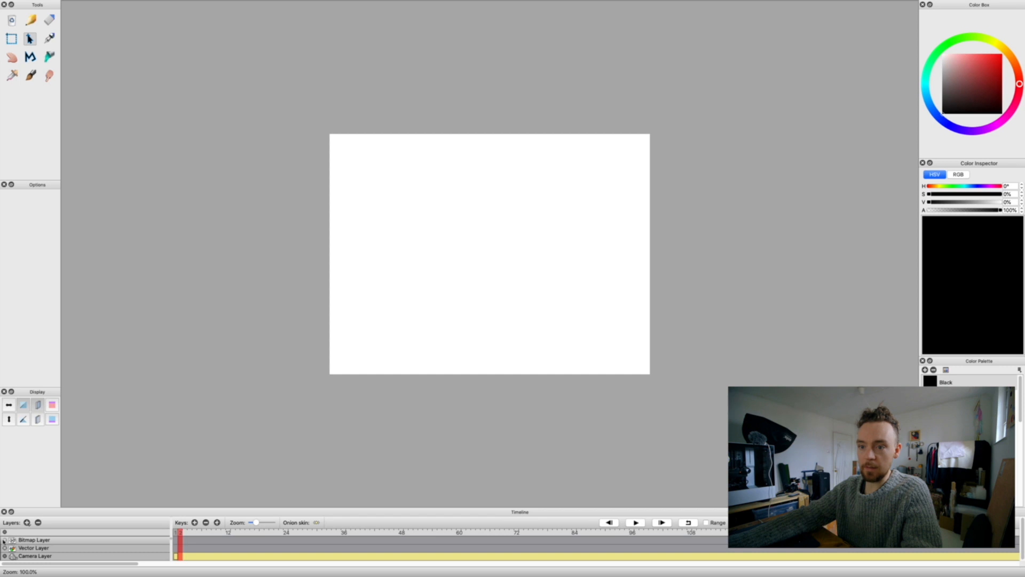
{"action": "left_click", "coordinate": [4, 540]}
Duplicate the logo frame along the Bitmap Layer from frame 1 up to frame 60.
{"action": "left_click_drag", "start_coordinate": [182, 538], "coordinate": [171, 538]}
{"action": "left_click", "coordinate": [176, 543]}
{"action": "left_click_drag", "start_coordinate": [176, 545], "coordinate": [192, 548]}
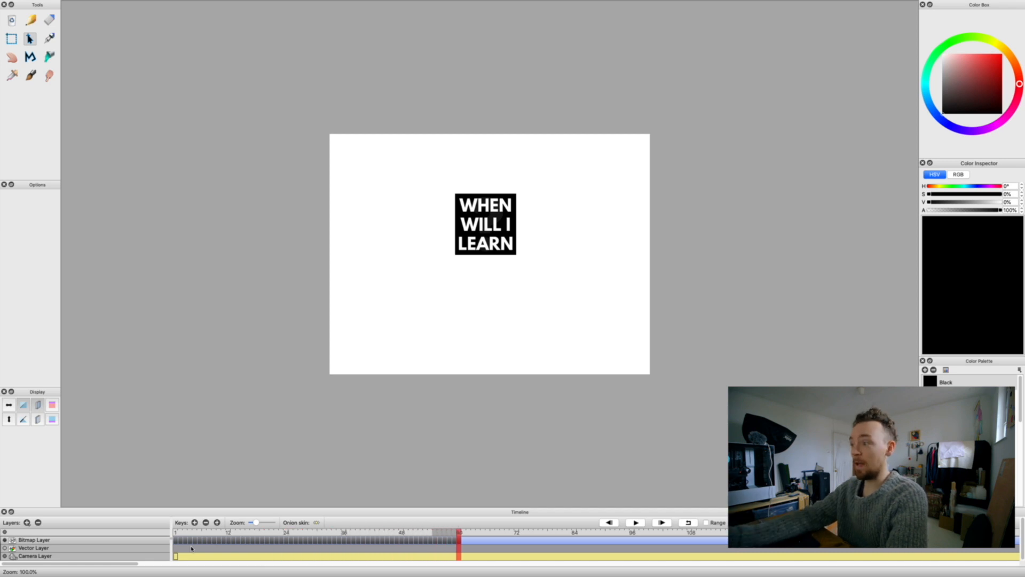
Play the logo frames from frame 1 and return the playhead to the start.
{"action": "left_click_drag", "start_coordinate": [193, 532], "coordinate": [152, 532]}
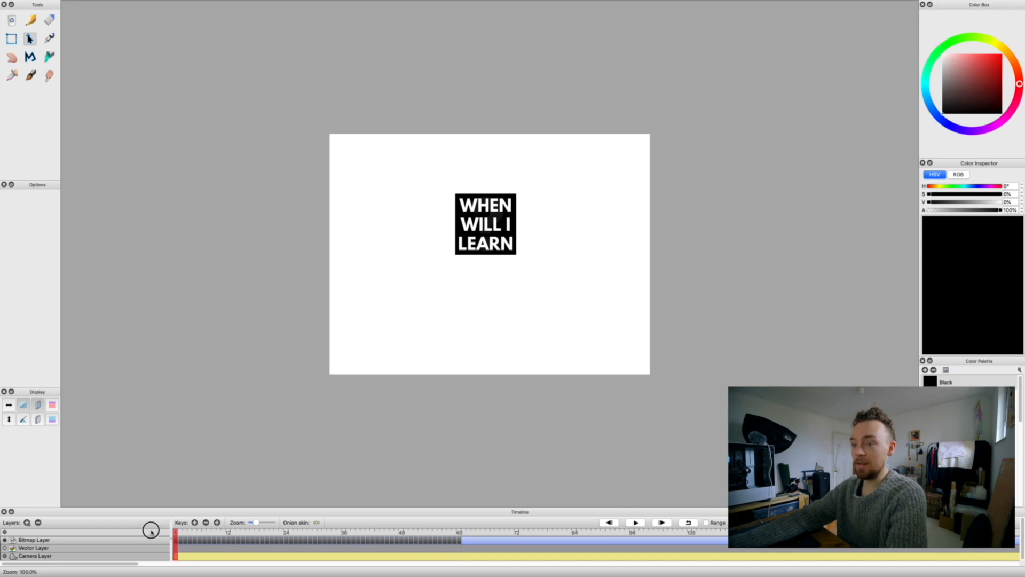
{"action": "left_click", "coordinate": [635, 522]}
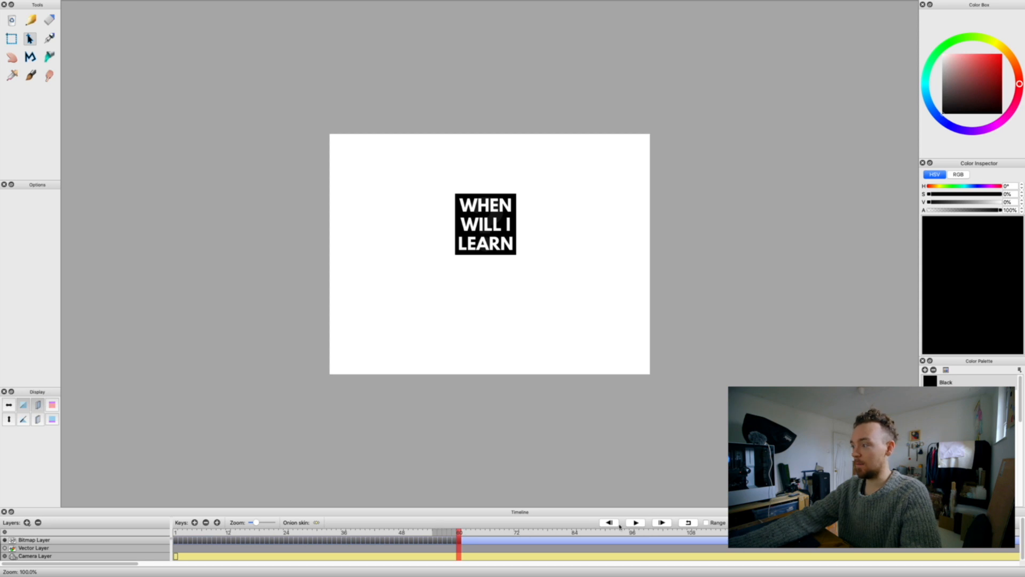
{"action": "left_click_drag", "start_coordinate": [435, 534], "coordinate": [176, 534]}
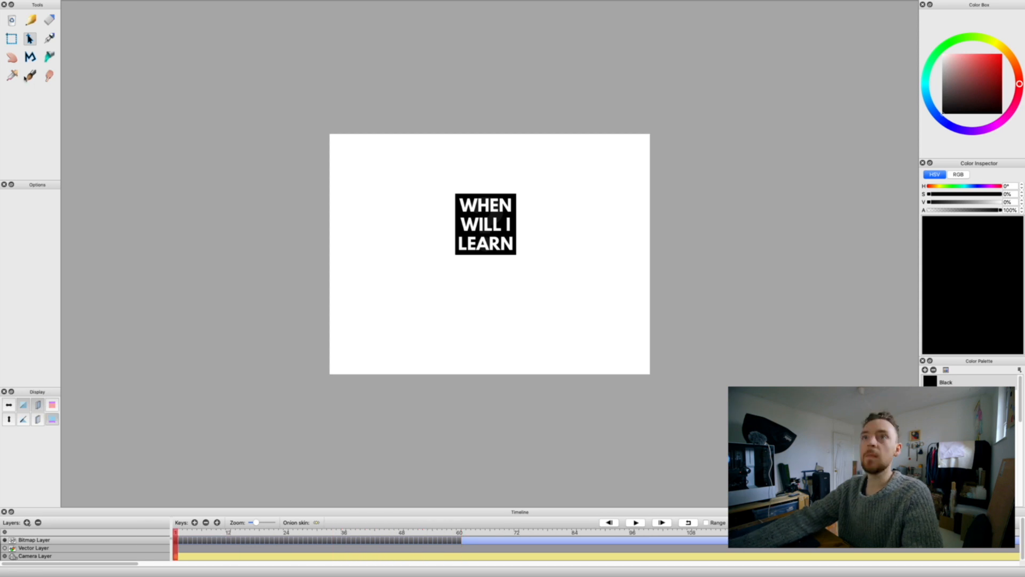
Activate the Brush tool, and extend the Bitmap Layer by two frames before returning to frame 1.
{"action": "left_click", "coordinate": [30, 76]}
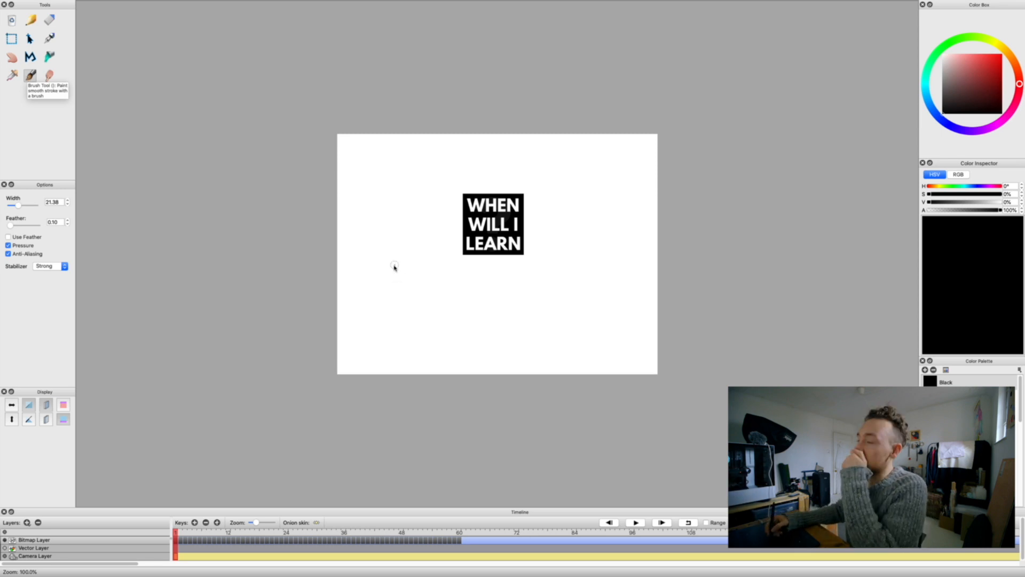
{"action": "key", "text": "F7"}
{"action": "key", "text": "F7"}
{"action": "left_click_drag", "start_coordinate": [377, 532], "coordinate": [38, 530]}
Add a new bitmap layer named droplettes.
{"action": "left_click", "coordinate": [27, 523]}
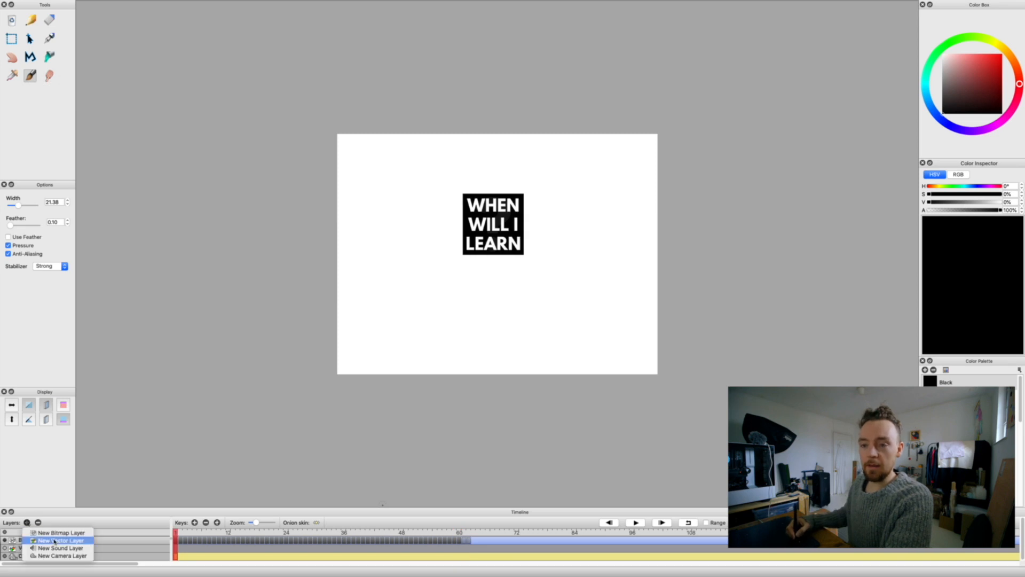
{"action": "left_click", "coordinate": [75, 533]}
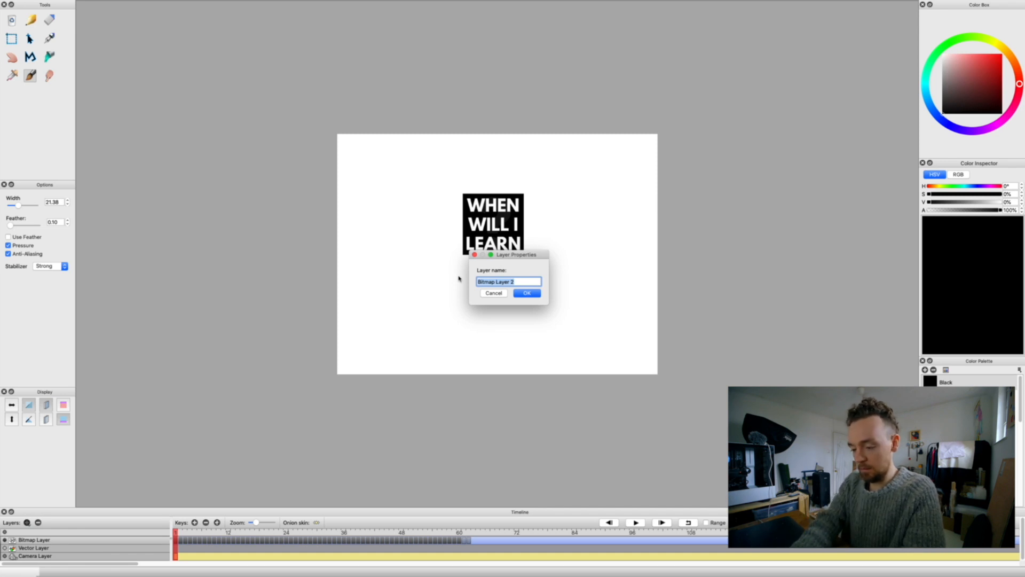
{"action": "type", "text": "droplettes"}
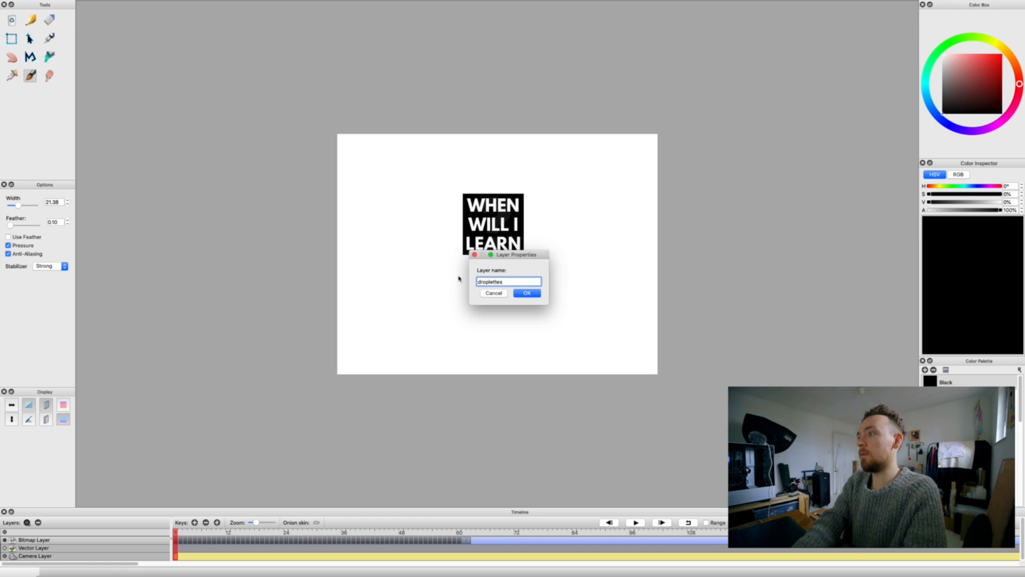
{"action": "key", "text": "Return"}
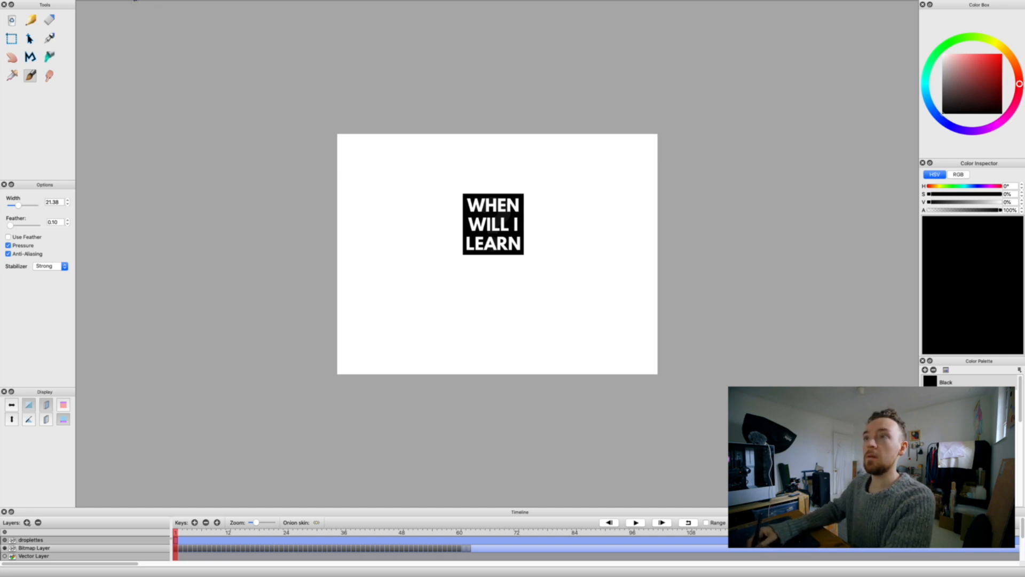
Enlarge the canvas view to 200% to see the logo more closely.
{"action": "mouse_move", "coordinate": [123, 1]}
{"action": "left_click", "coordinate": [165, 5]}
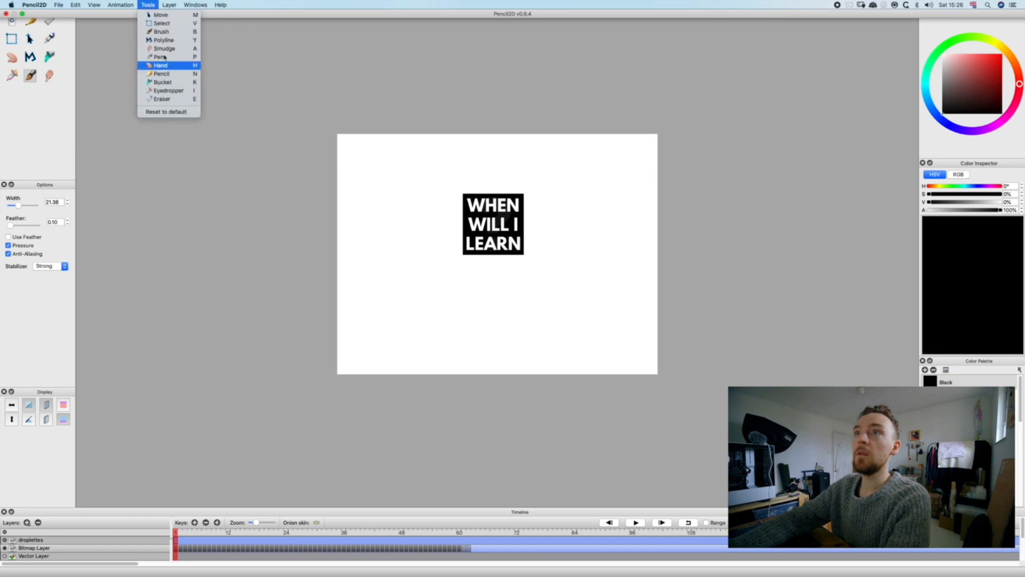
{"action": "mouse_move", "coordinate": [94, 4]}
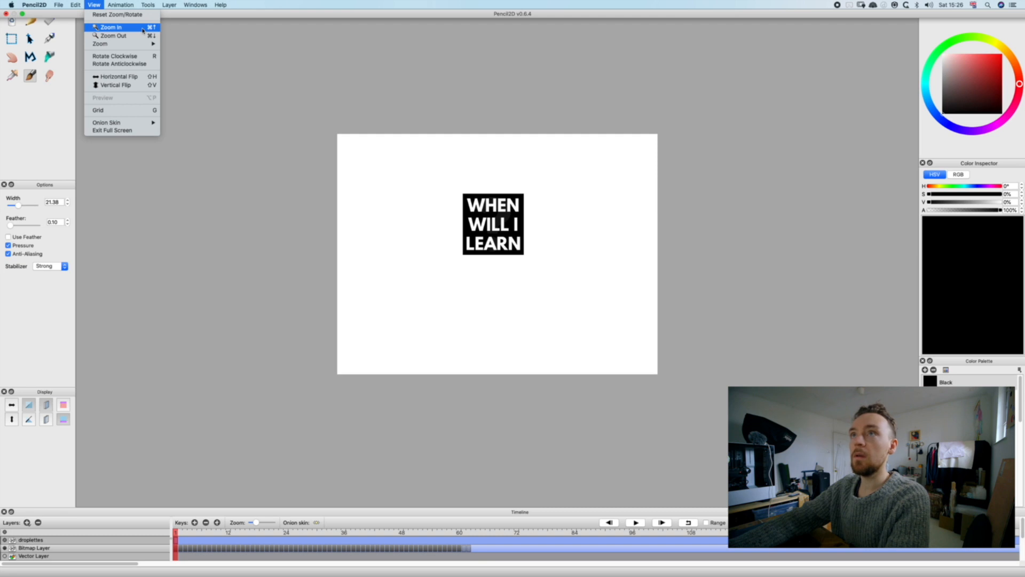
{"action": "key", "text": "Down"}
{"action": "left_click", "coordinate": [315, 193]}
{"action": "key", "text": "super+Up"}
{"action": "key", "text": "super+Up"}
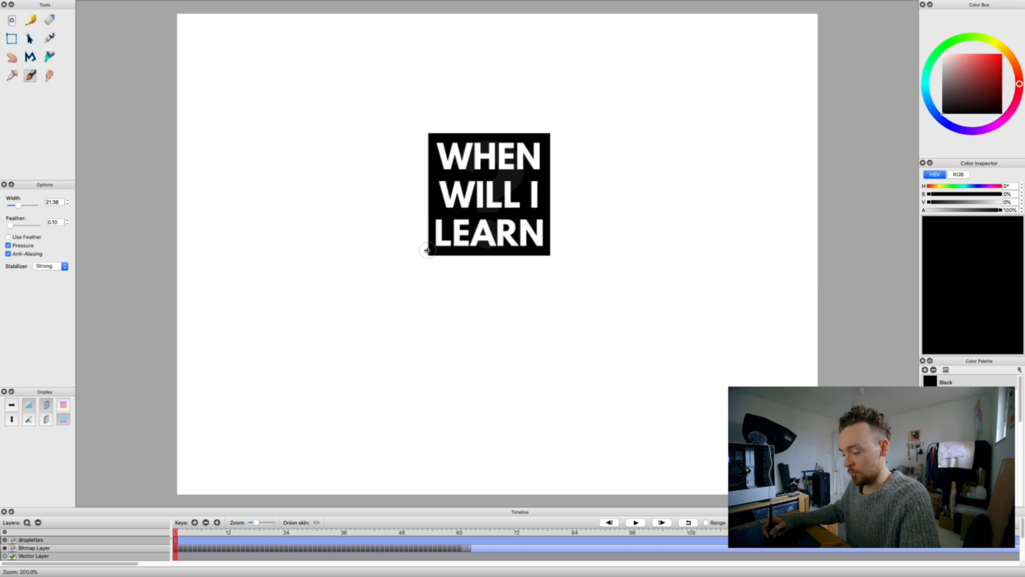
Paint drip strokes with the brush along the logo's lower edge on frame 2 of the Bitmap Layer.
{"action": "key", "text": "super+z"}
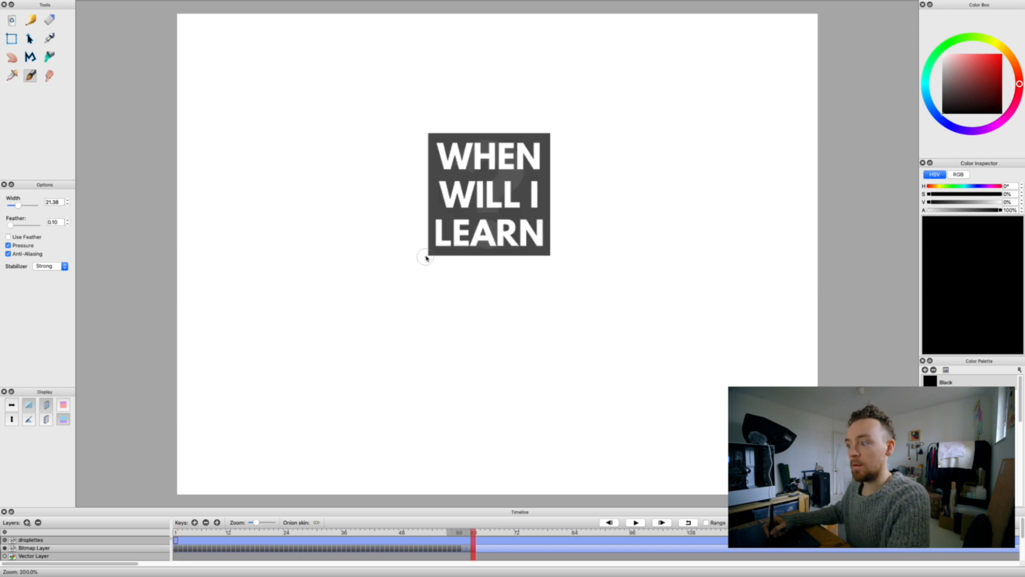
{"action": "left_click", "coordinate": [177, 531]}
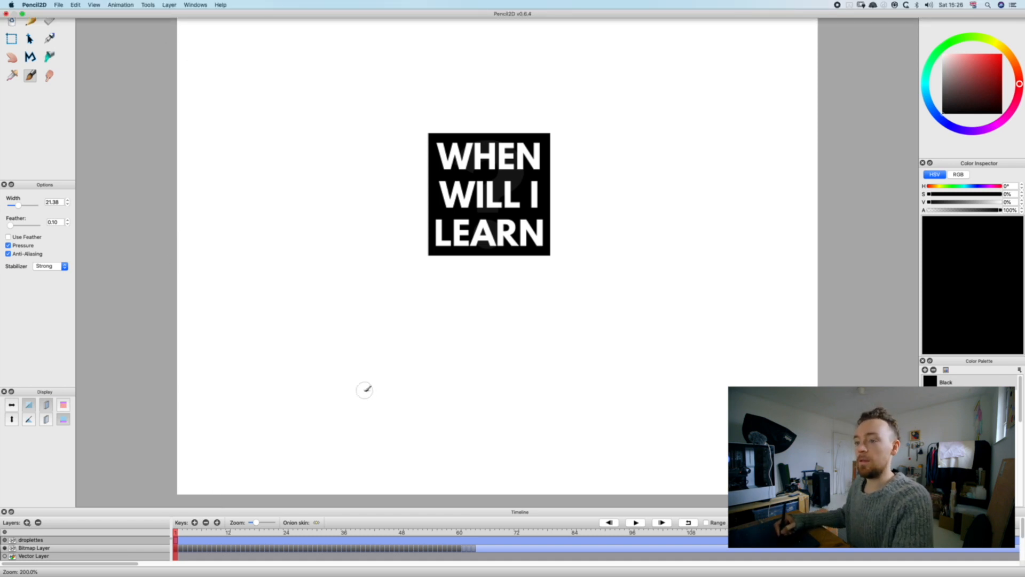
{"action": "left_click", "coordinate": [179, 534]}
{"action": "mouse_move", "coordinate": [429, 241]}
{"action": "left_mouse_down"}
{"action": "mouse_move", "coordinate": [430, 263]}
{"action": "mouse_move", "coordinate": [440, 256]}
{"action": "left_mouse_up"}
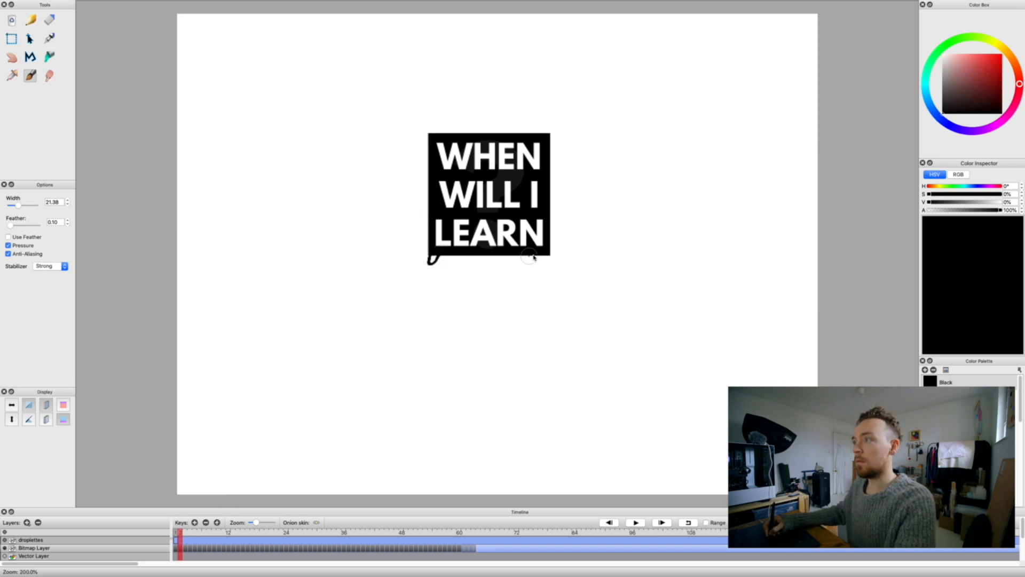
{"action": "mouse_move", "coordinate": [550, 256]}
{"action": "left_mouse_down"}
{"action": "mouse_move", "coordinate": [491, 260]}
{"action": "mouse_move", "coordinate": [449, 278]}
{"action": "left_mouse_up"}
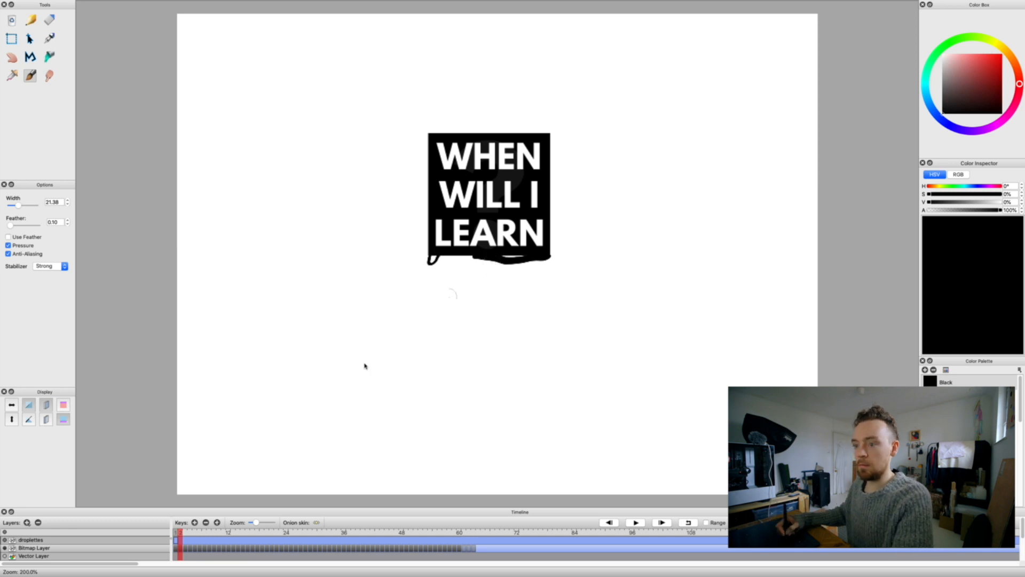
Extend the Bitmap Layer with duplicated logo frames up to frame 69, and return the playhead to frame 1.
{"action": "left_click", "coordinate": [219, 523]}
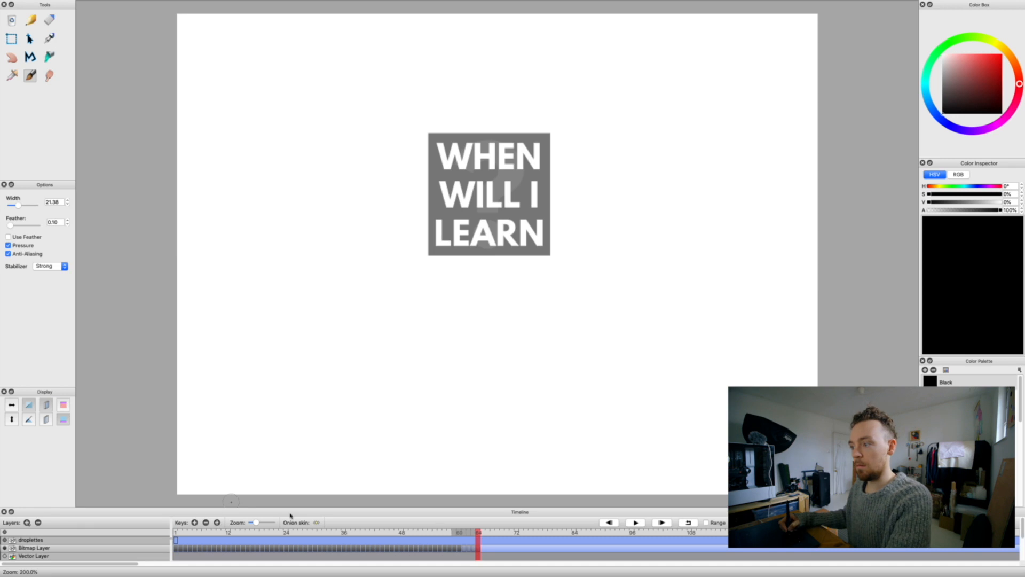
{"action": "key", "text": "Right"}
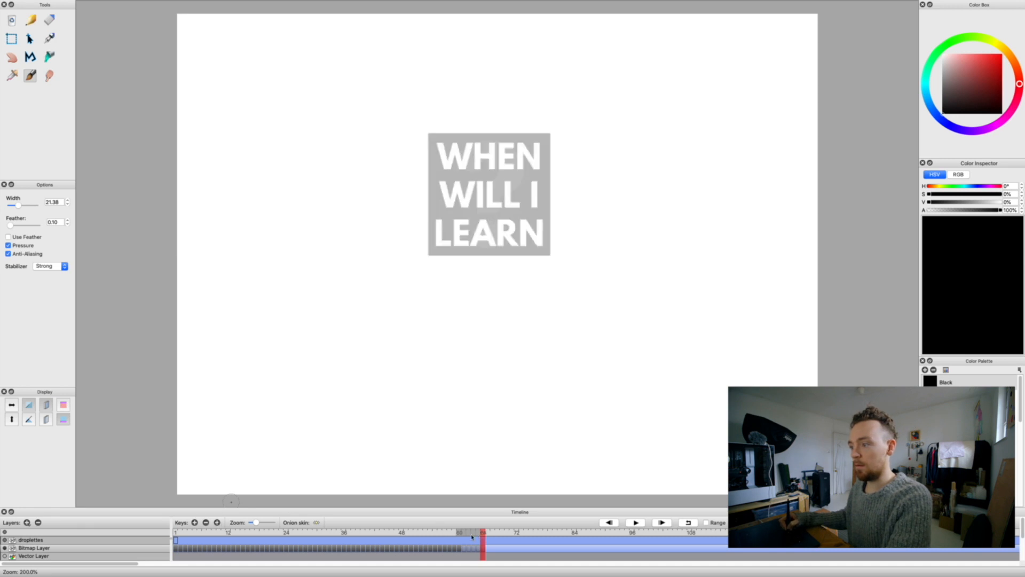
{"action": "key", "text": "Right"}
{"action": "key", "text": "Right"}
{"action": "key", "text": "Right"}
{"action": "key", "text": "Right"}
{"action": "left_click_drag", "start_coordinate": [464, 533], "coordinate": [126, 540]}
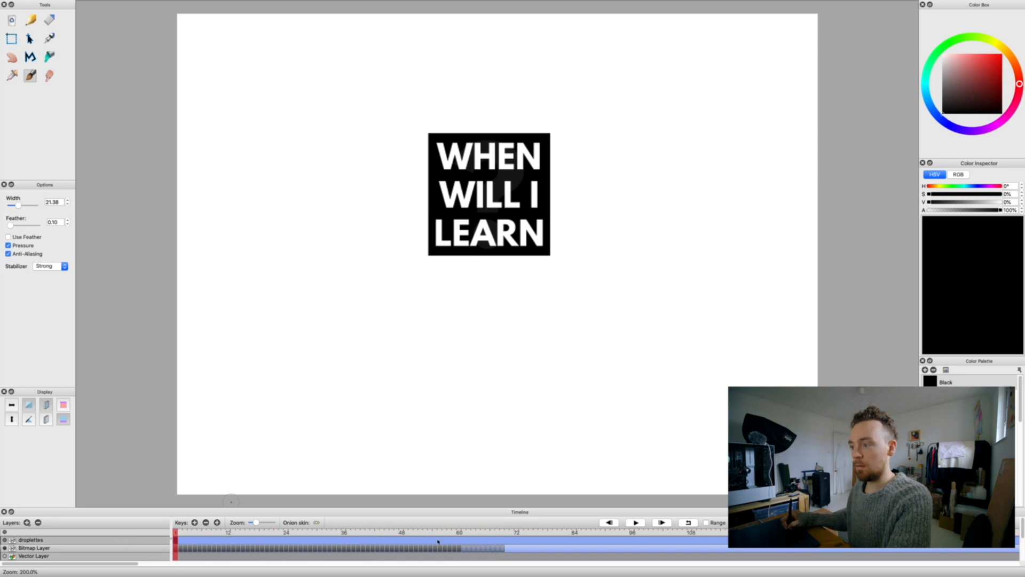
Delete the Bitmap Layer's frames from frame 69 back to frame 2, declining each offer to save the animation.
{"action": "left_click", "coordinate": [506, 533]}
{"action": "left_click", "coordinate": [502, 532]}
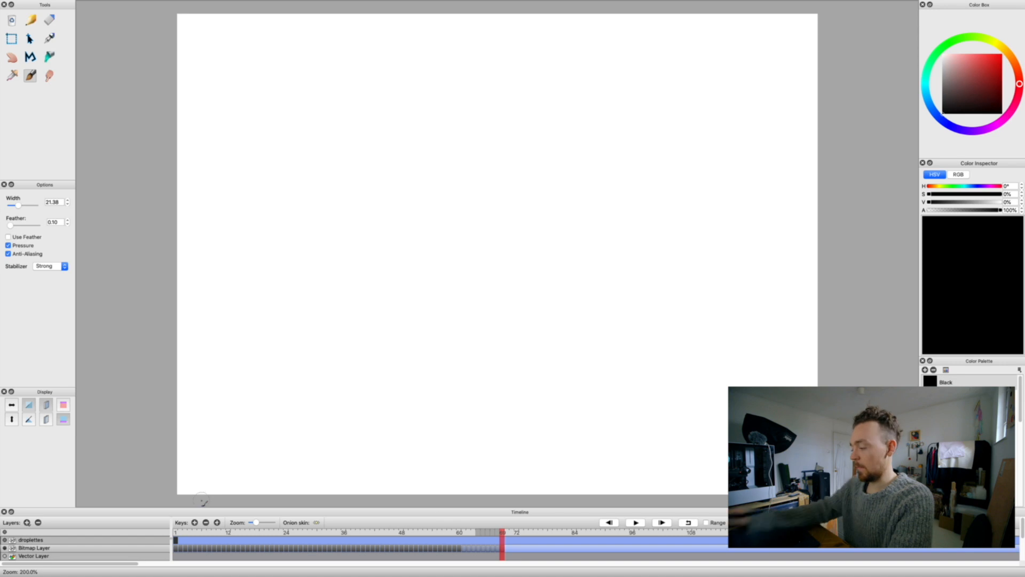
{"action": "left_click", "coordinate": [208, 524]}
{"action": "left_click", "coordinate": [207, 524]}
{"action": "left_click", "coordinate": [208, 525]}
{"action": "left_click", "coordinate": [208, 525]}
{"action": "left_click", "coordinate": [208, 524]}
{"action": "left_click", "coordinate": [208, 525]}
{"action": "left_click", "coordinate": [208, 524]}
{"action": "left_click", "coordinate": [208, 524]}
{"action": "left_click", "coordinate": [207, 525]}
{"action": "left_click", "coordinate": [208, 524]}
{"action": "left_click", "coordinate": [208, 525]}
{"action": "left_click", "coordinate": [208, 525]}
{"action": "left_click", "coordinate": [208, 525]}
{"action": "left_click", "coordinate": [208, 524]}
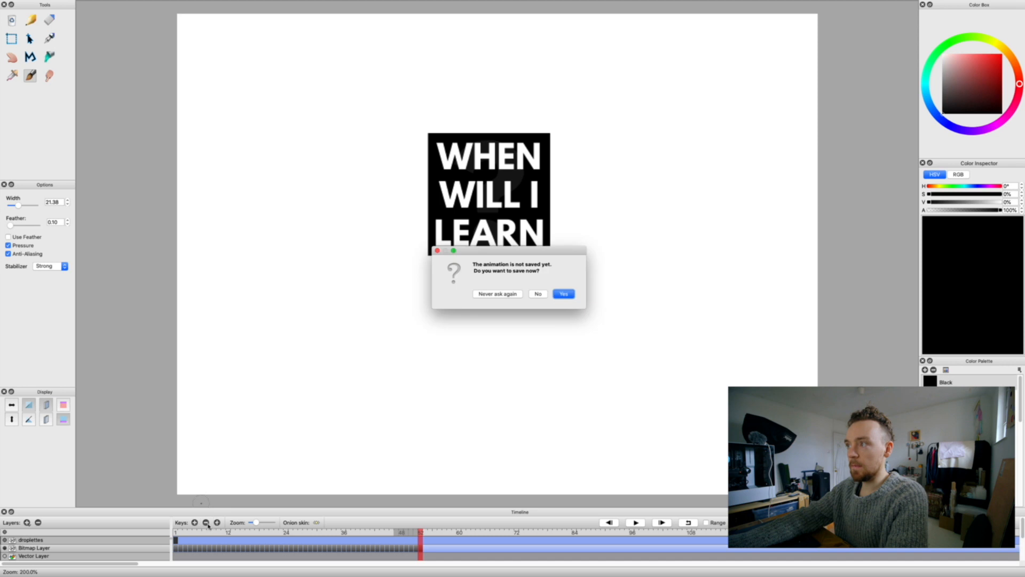
{"action": "left_click", "coordinate": [538, 294]}
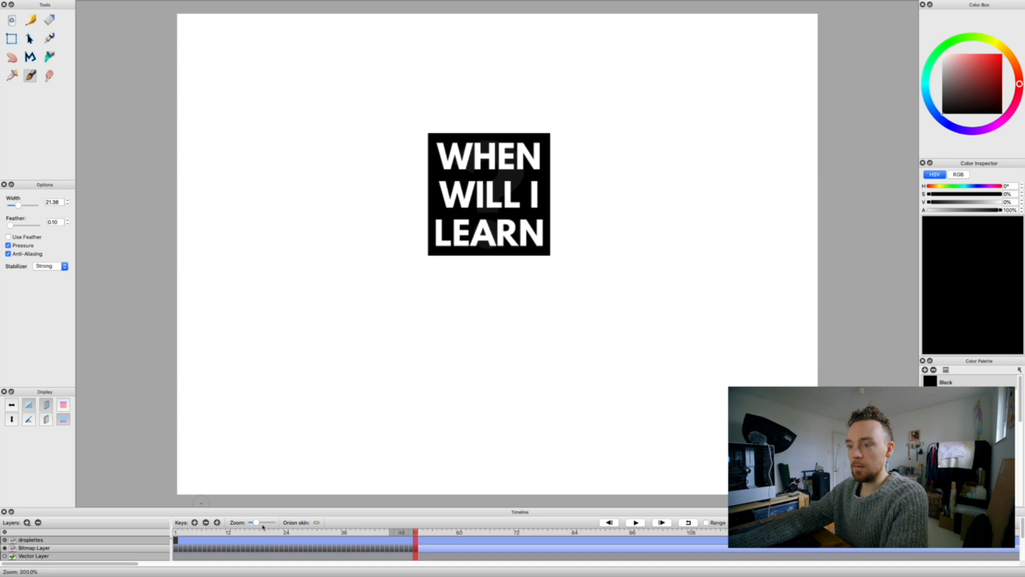
{"action": "left_click", "coordinate": [207, 524]}
{"action": "left_click", "coordinate": [207, 525]}
{"action": "left_click", "coordinate": [208, 524]}
{"action": "left_click", "coordinate": [208, 524]}
{"action": "left_click", "coordinate": [208, 525]}
{"action": "left_click", "coordinate": [208, 525]}
{"action": "left_click", "coordinate": [207, 525]}
{"action": "left_click", "coordinate": [208, 524]}
{"action": "left_click", "coordinate": [206, 522]}
{"action": "left_click", "coordinate": [205, 521]}
{"action": "left_click", "coordinate": [205, 522]}
{"action": "left_click", "coordinate": [205, 521]}
{"action": "left_click", "coordinate": [205, 522]}
{"action": "left_click", "coordinate": [205, 522]}
{"action": "left_click", "coordinate": [205, 522]}
{"action": "left_click", "coordinate": [205, 522]}
{"action": "left_click", "coordinate": [205, 522]}
{"action": "left_click", "coordinate": [205, 522]}
{"action": "left_click", "coordinate": [205, 522]}
{"action": "left_click", "coordinate": [205, 522]}
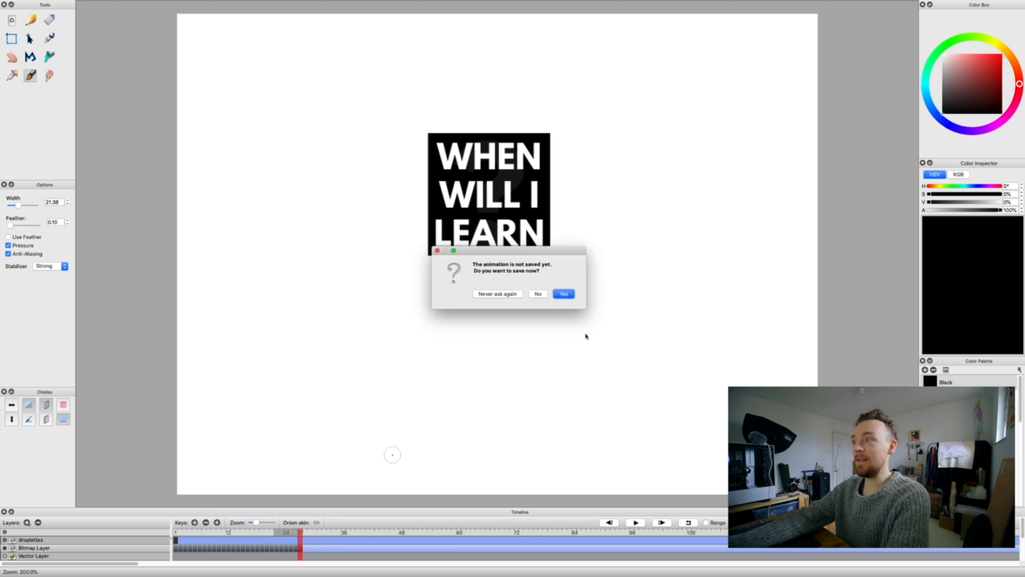
{"action": "left_click", "coordinate": [538, 295]}
{"action": "left_click", "coordinate": [207, 522]}
{"action": "left_click", "coordinate": [206, 521]}
{"action": "left_click", "coordinate": [207, 522]}
{"action": "left_click", "coordinate": [206, 522]}
{"action": "left_click", "coordinate": [207, 522]}
{"action": "left_click", "coordinate": [207, 522]}
{"action": "left_click", "coordinate": [207, 521]}
{"action": "left_click", "coordinate": [207, 522]}
{"action": "left_click", "coordinate": [206, 521]}
{"action": "left_click", "coordinate": [206, 522]}
{"action": "left_click", "coordinate": [206, 522]}
{"action": "left_click", "coordinate": [206, 522]}
{"action": "left_click", "coordinate": [206, 522]}
{"action": "left_click", "coordinate": [207, 522]}
{"action": "left_click", "coordinate": [206, 522]}
{"action": "left_click", "coordinate": [206, 522]}
{"action": "left_click", "coordinate": [206, 522]}
{"action": "left_click", "coordinate": [206, 522]}
{"action": "left_click", "coordinate": [206, 521]}
{"action": "left_click", "coordinate": [206, 521]}
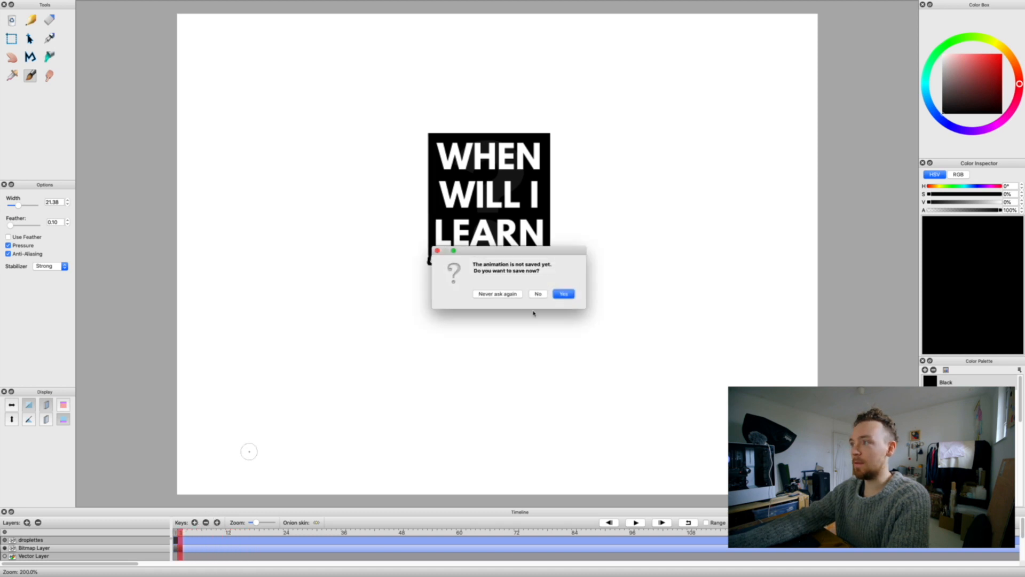
{"action": "left_click", "coordinate": [539, 295]}
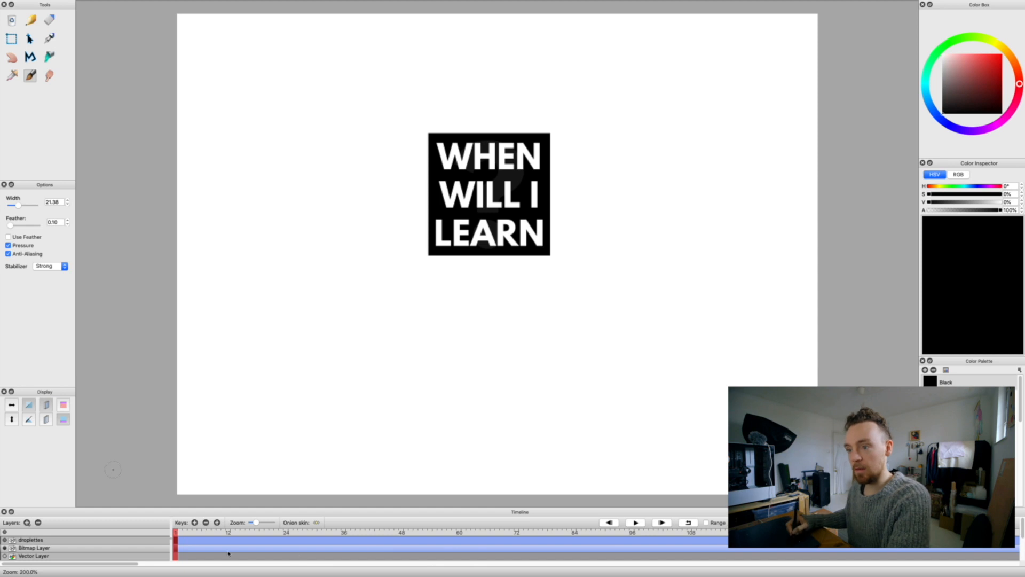
Duplicate the logo frame along the Bitmap Layer from frame 1 up to frame 24.
{"action": "key", "text": "F7"}
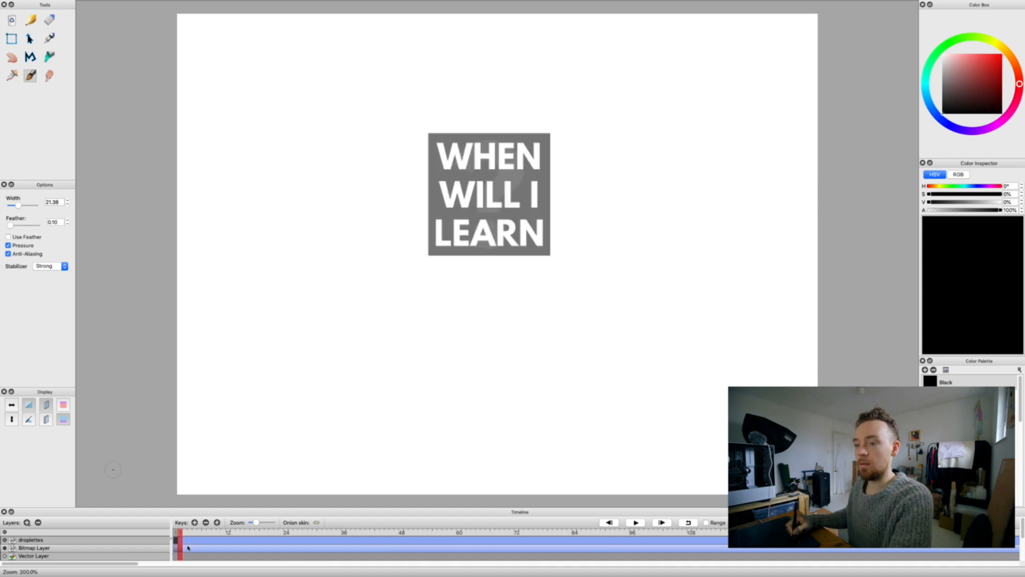
{"action": "left_click", "coordinate": [170, 533]}
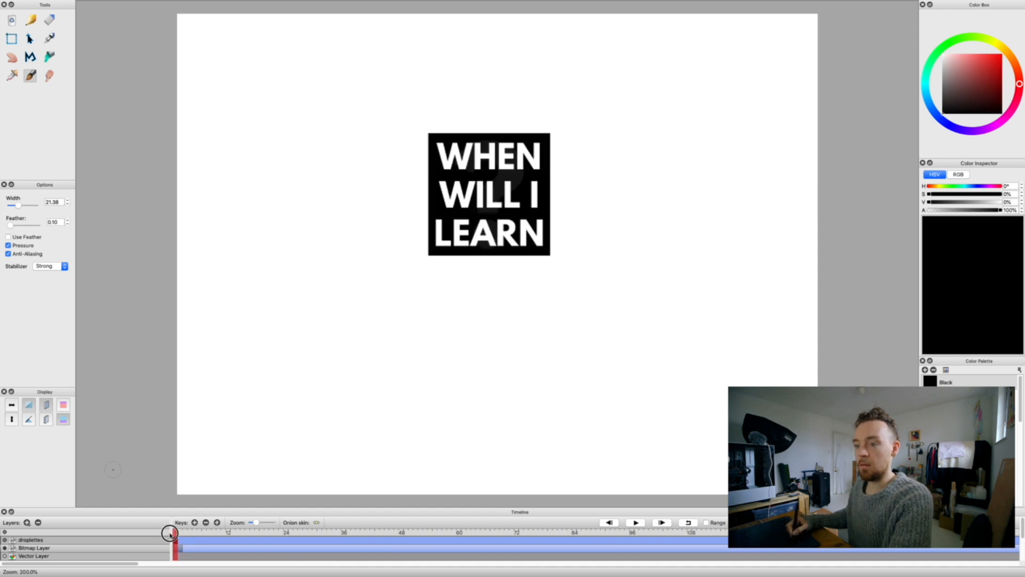
{"action": "key", "text": "F6"}
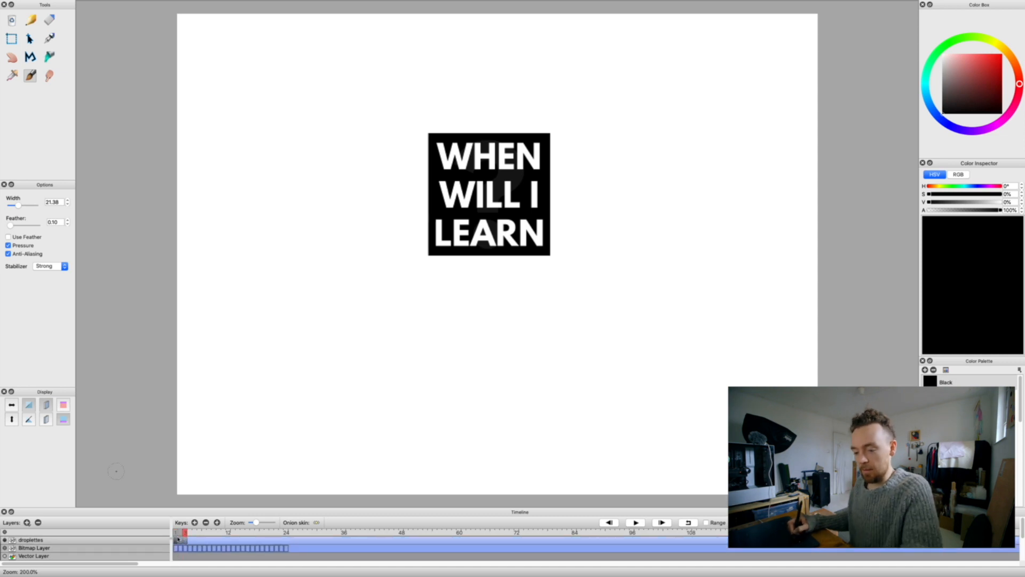
Delete the extra frames after frame 1 on the droplettes layer, and set the brush width to 6.09.
{"action": "key", "text": "comma"}
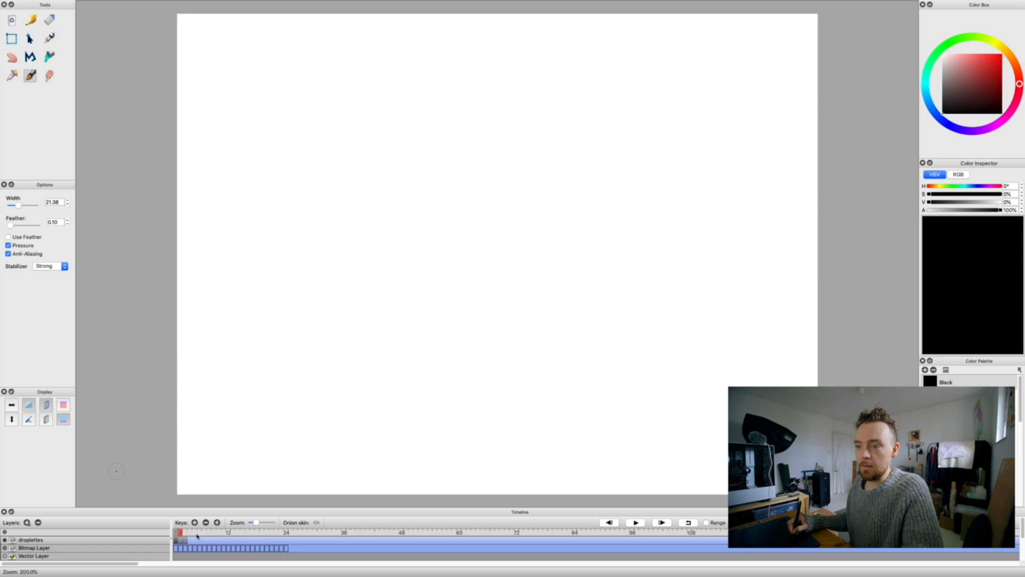
{"action": "left_click", "coordinate": [185, 535]}
{"action": "left_click", "coordinate": [206, 523]}
{"action": "left_click", "coordinate": [206, 523]}
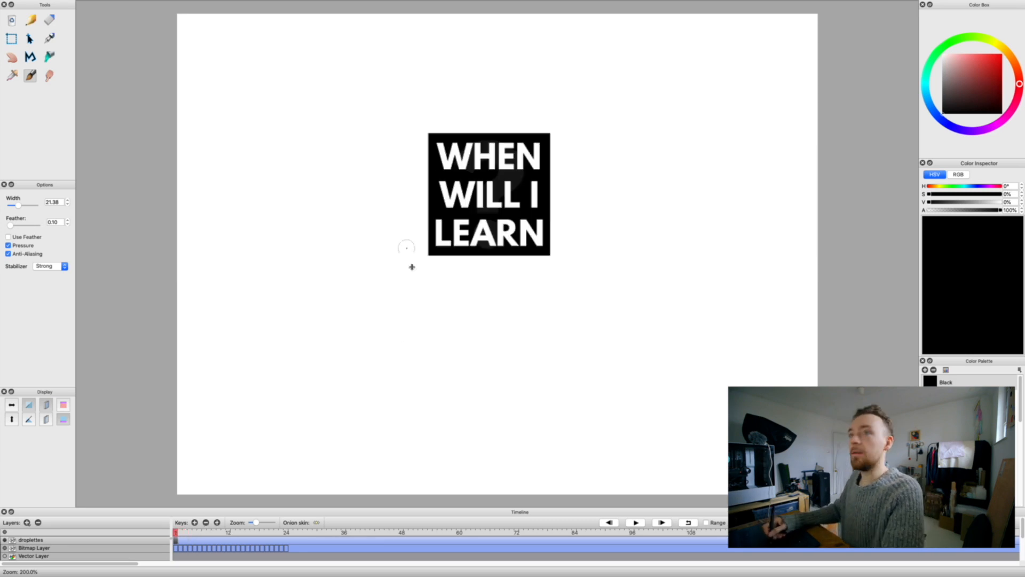
{"action": "left_click_drag", "start_coordinate": [17, 208], "coordinate": [15, 208]}
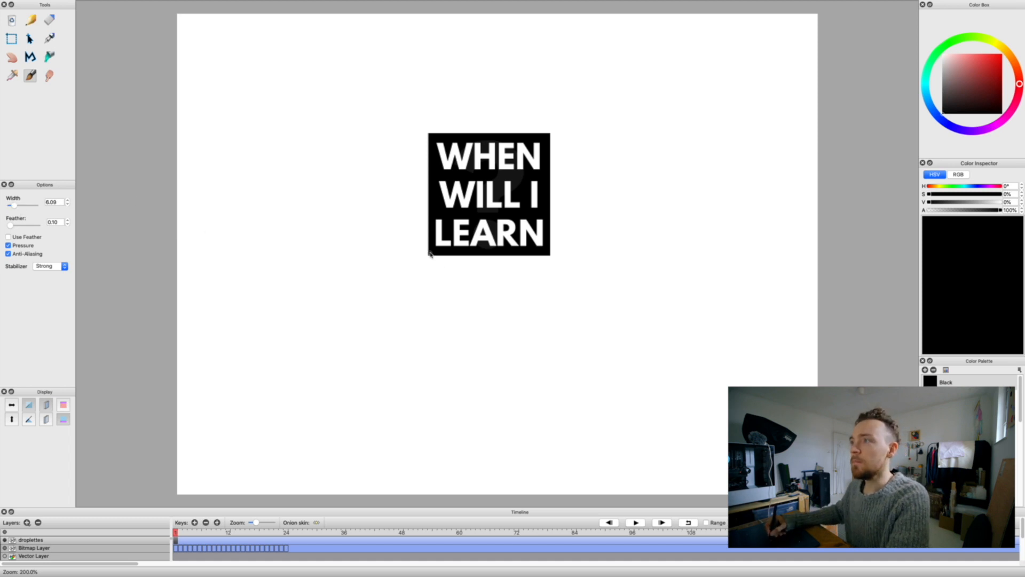
Step between the first frames and switch between the droplettes layer and the Bitmap Layer to compare their contents.
{"action": "key", "text": "period"}
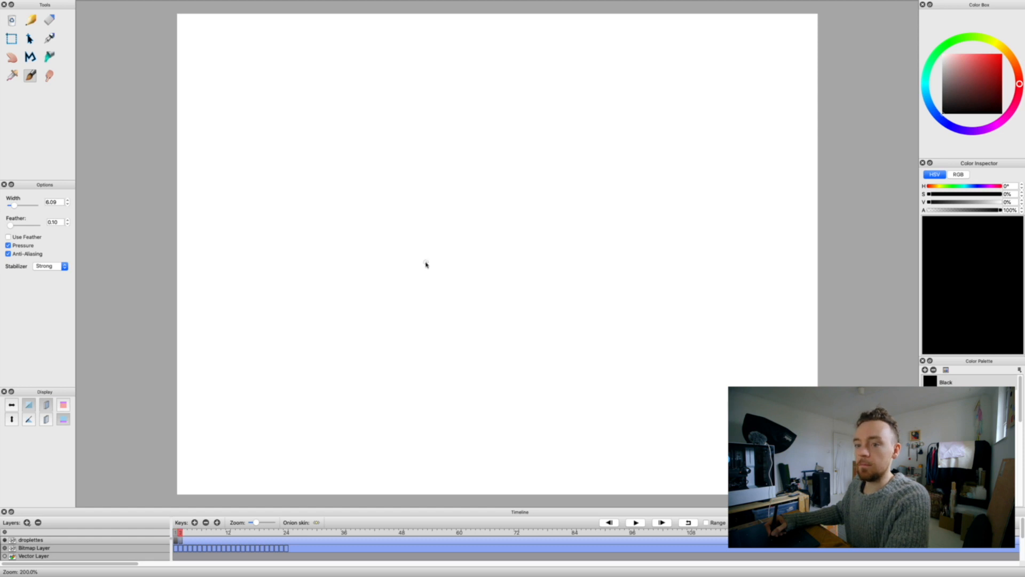
{"action": "left_click", "coordinate": [173, 532]}
{"action": "left_click", "coordinate": [180, 532]}
{"action": "left_click", "coordinate": [175, 533]}
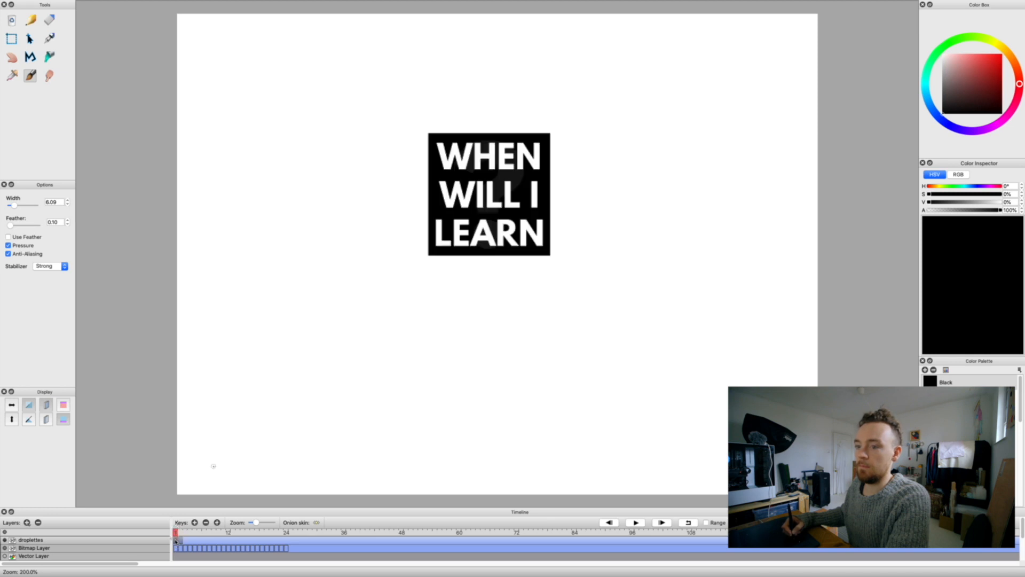
{"action": "left_click", "coordinate": [177, 552]}
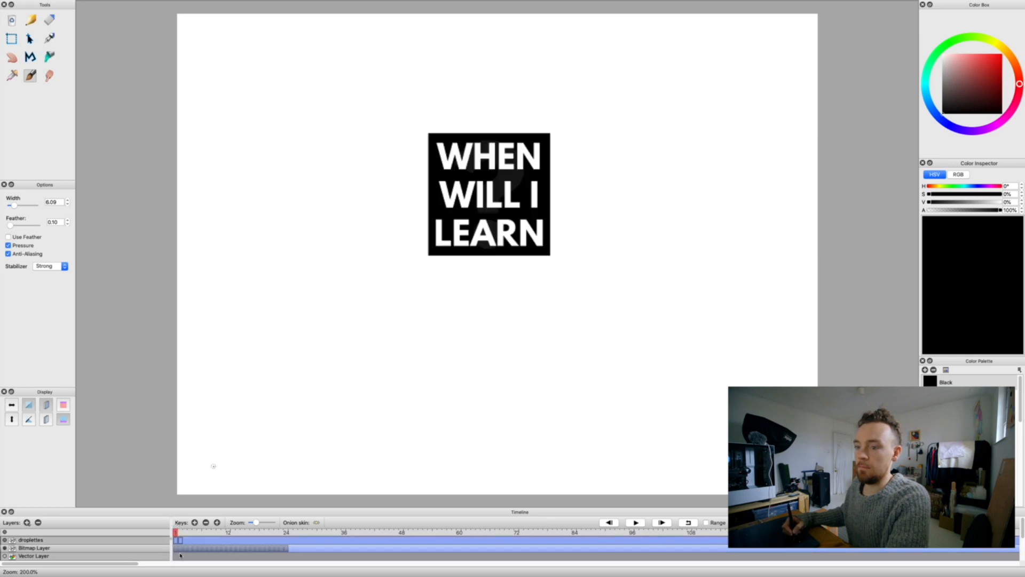
{"action": "left_click", "coordinate": [30, 540]}
{"action": "left_click", "coordinate": [24, 547]}
{"action": "left_click", "coordinate": [184, 532]}
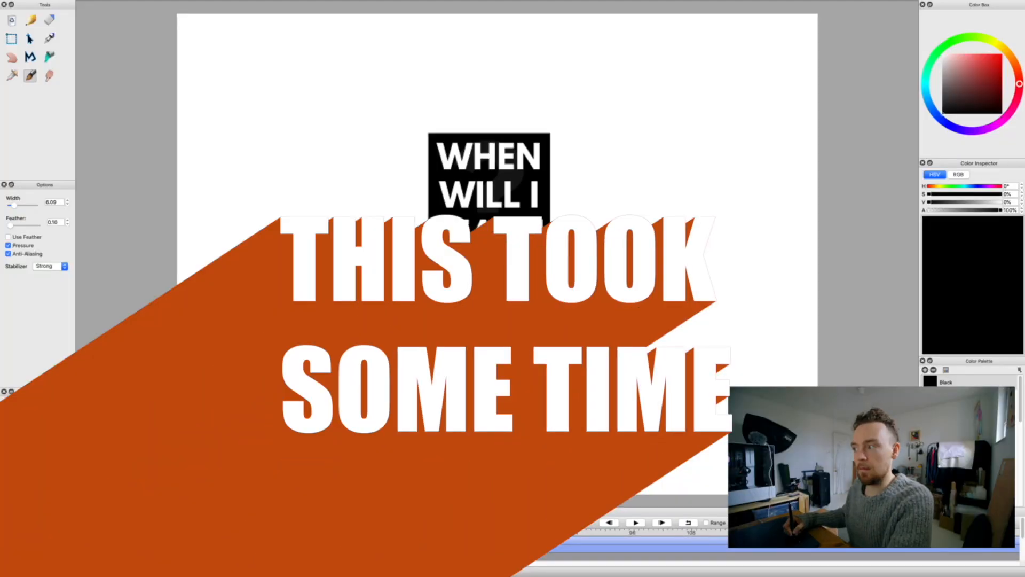
Look through the Pencil2D quick reference guide, and browse the video tutorials on the pencil2d.org page in Safari.
{"action": "left_click", "coordinate": [111, 4]}
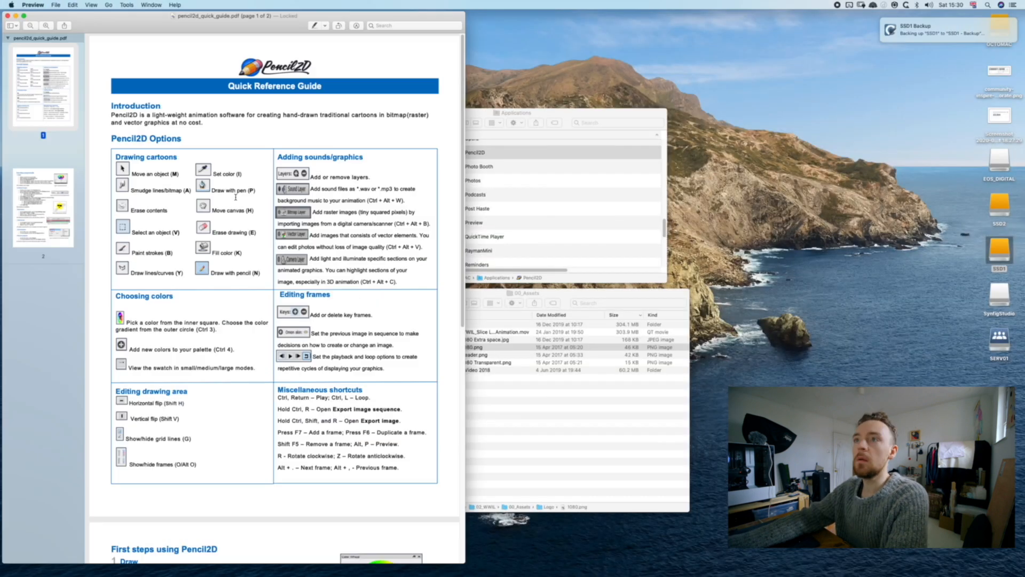
{"action": "scroll", "coordinate": [185, 330], "scroll_direction": "down", "scroll_amount": 10}
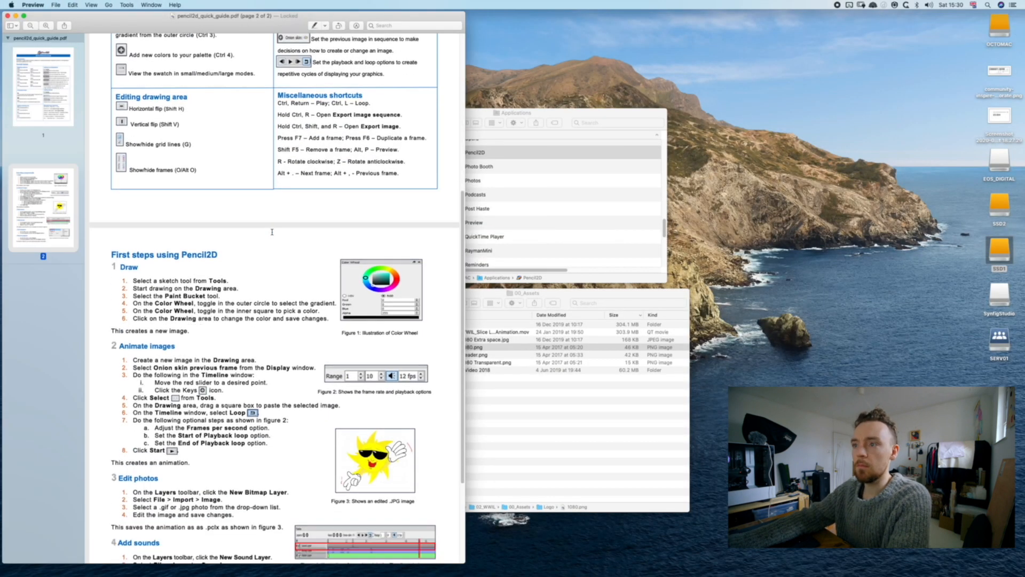
{"action": "scroll", "coordinate": [186, 330], "scroll_direction": "up", "scroll_amount": 10}
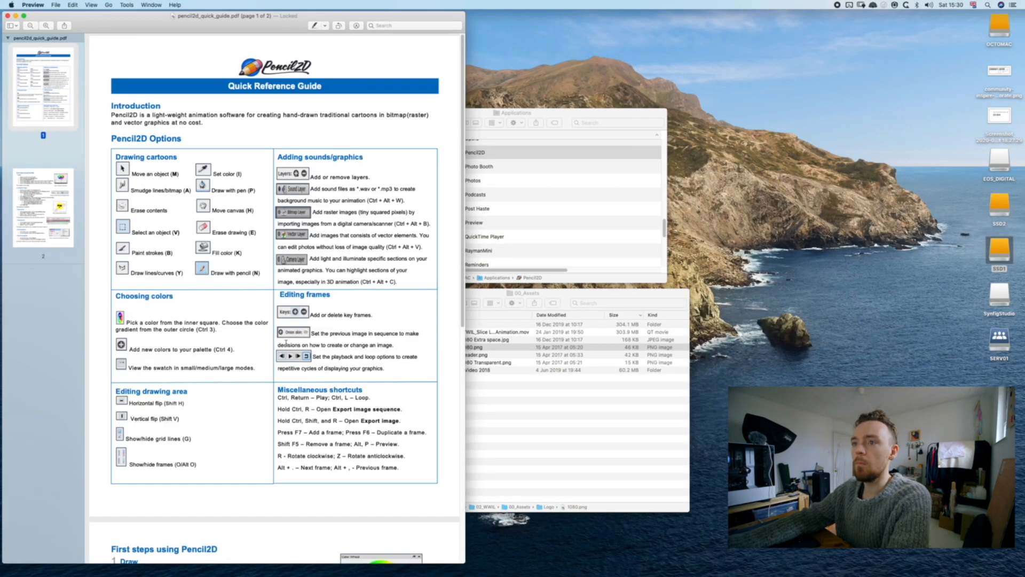
{"action": "scroll", "coordinate": [286, 342], "scroll_direction": "down", "scroll_amount": 5}
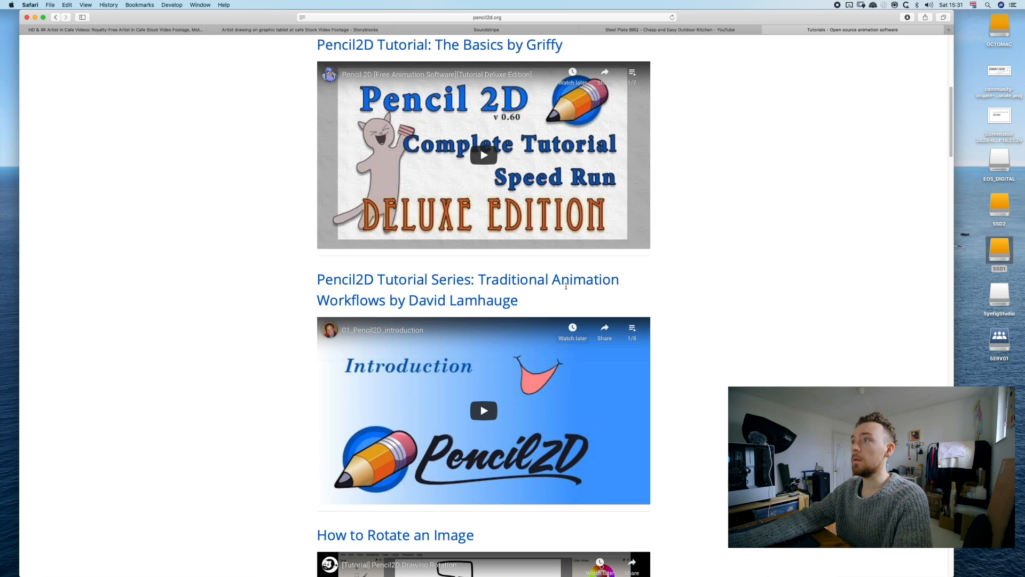
{"action": "scroll", "coordinate": [461, 236], "scroll_direction": "down", "scroll_amount": 4}
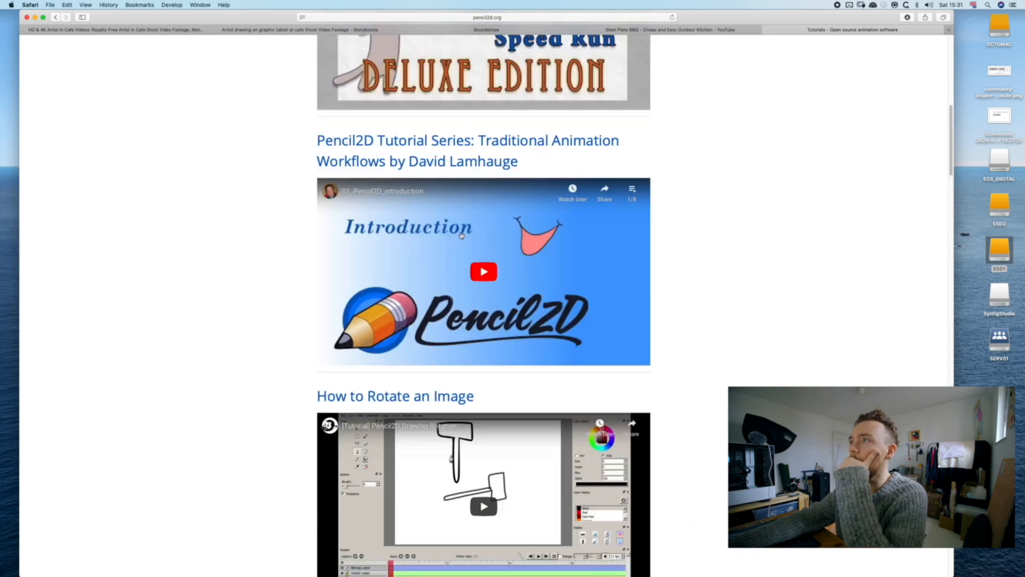
Browse further through the Pencil2D tutorials page and watch one of its videos full screen at increased playback speed.
{"action": "scroll", "coordinate": [232, 200], "scroll_direction": "down", "scroll_amount": 10}
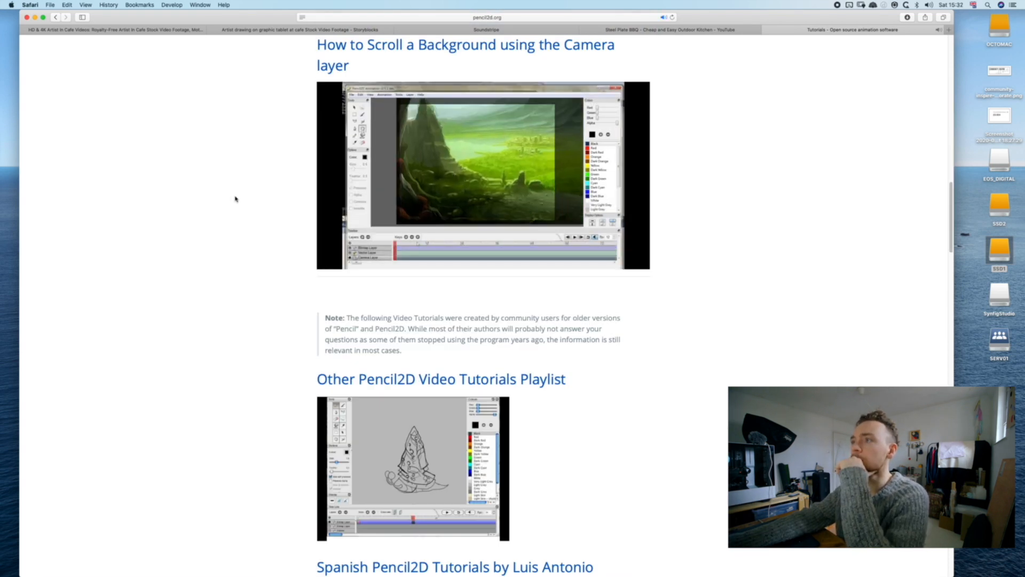
{"action": "scroll", "coordinate": [235, 202], "scroll_direction": "down", "scroll_amount": 15}
{"action": "left_click", "coordinate": [483, 243]}
{"action": "left_click", "coordinate": [348, 324]}
{"action": "key", "text": "f"}
{"action": "key", "text": "shift+period"}
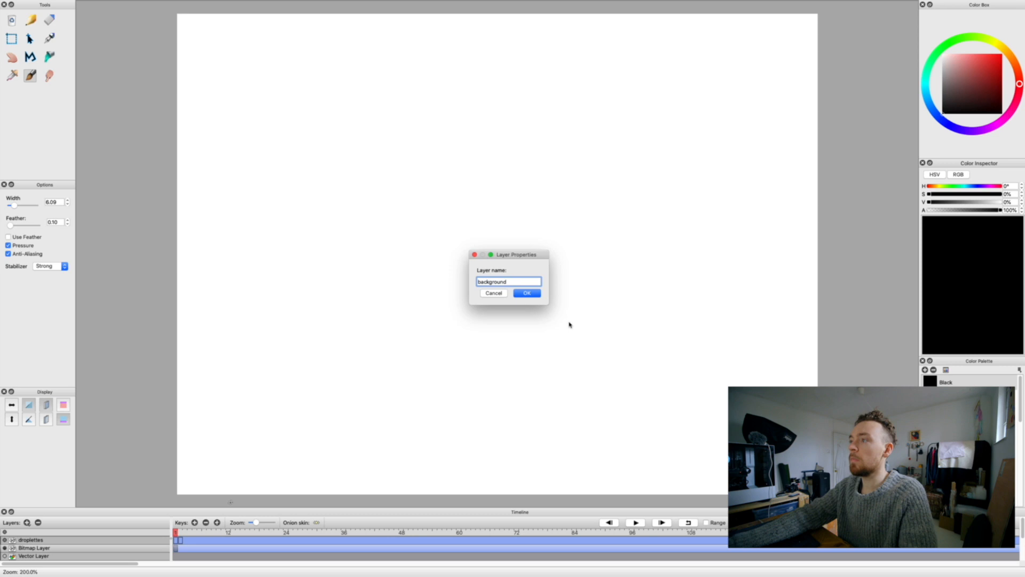
Rename the Bitmap Layer to background and import the When Will I Learn logo image onto it.
{"action": "left_click", "coordinate": [529, 294]}
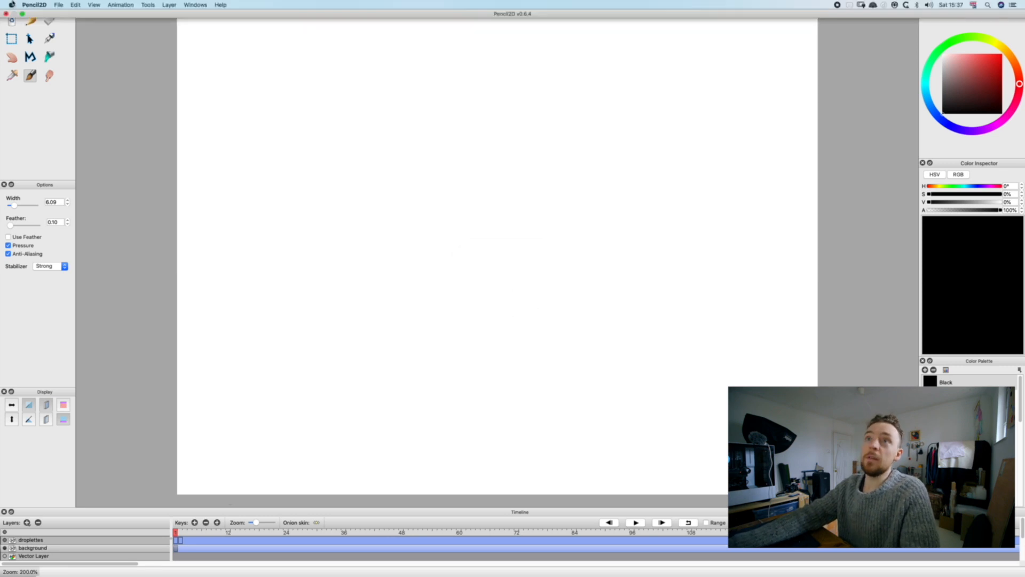
{"action": "left_click", "coordinate": [65, 5]}
{"action": "mouse_move", "coordinate": [78, 63]}
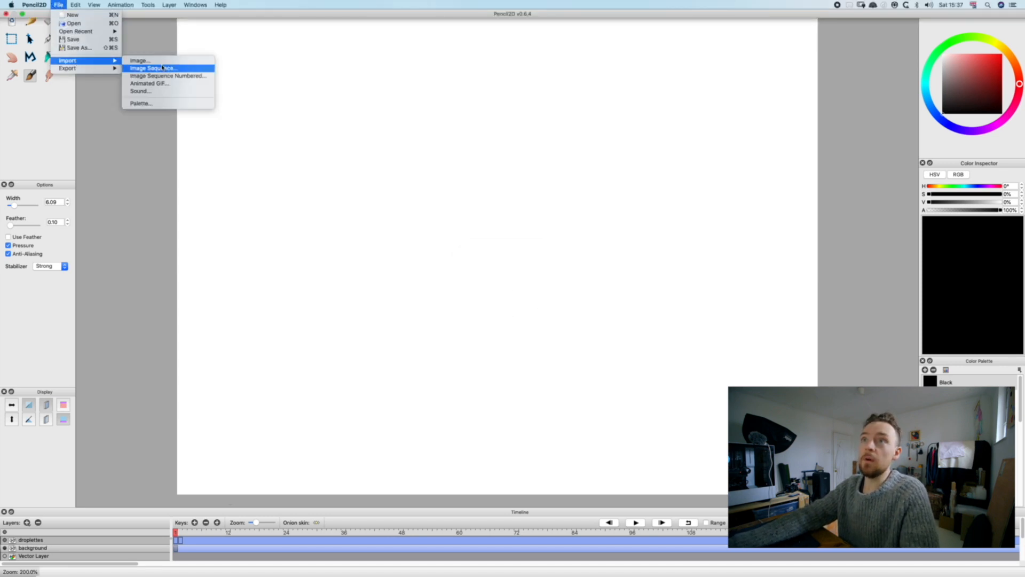
{"action": "left_click", "coordinate": [162, 63]}
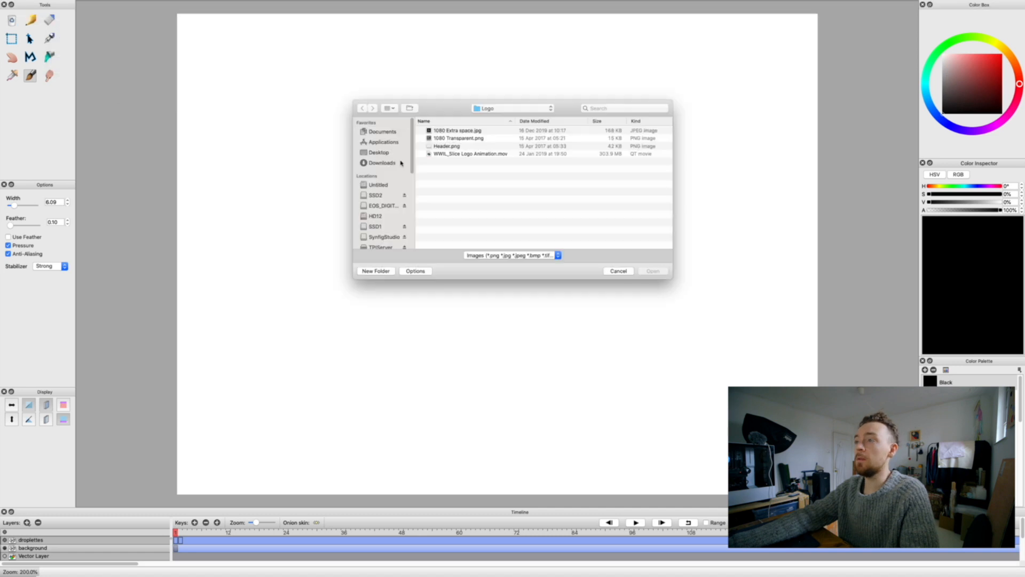
{"action": "left_click", "coordinate": [449, 146]}
{"action": "left_click", "coordinate": [643, 270]}
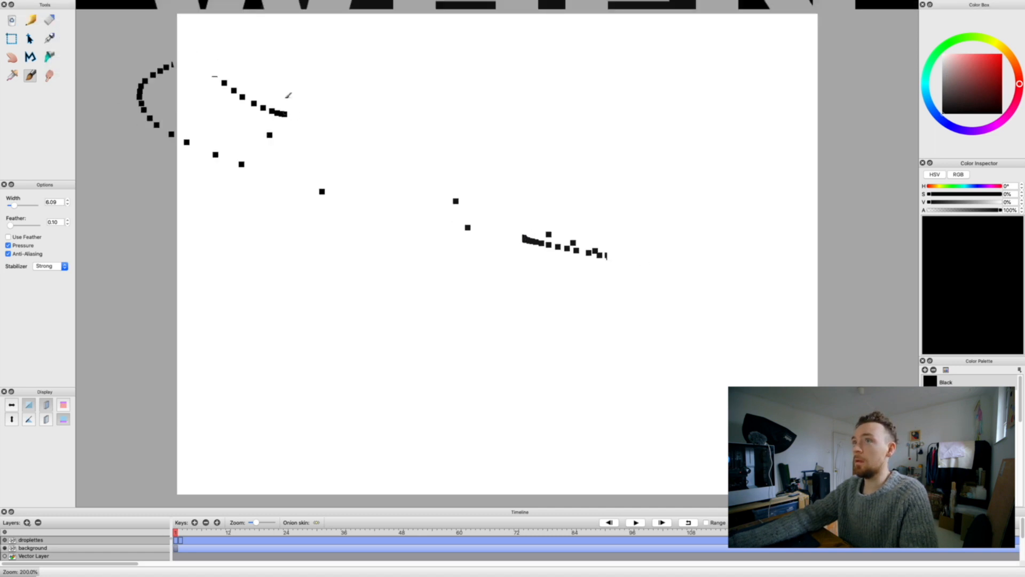
{"action": "scroll", "coordinate": [330, 162], "scroll_direction": "down", "scroll_amount": 10}
{"action": "scroll", "coordinate": [330, 161], "scroll_direction": "up", "scroll_amount": 3}
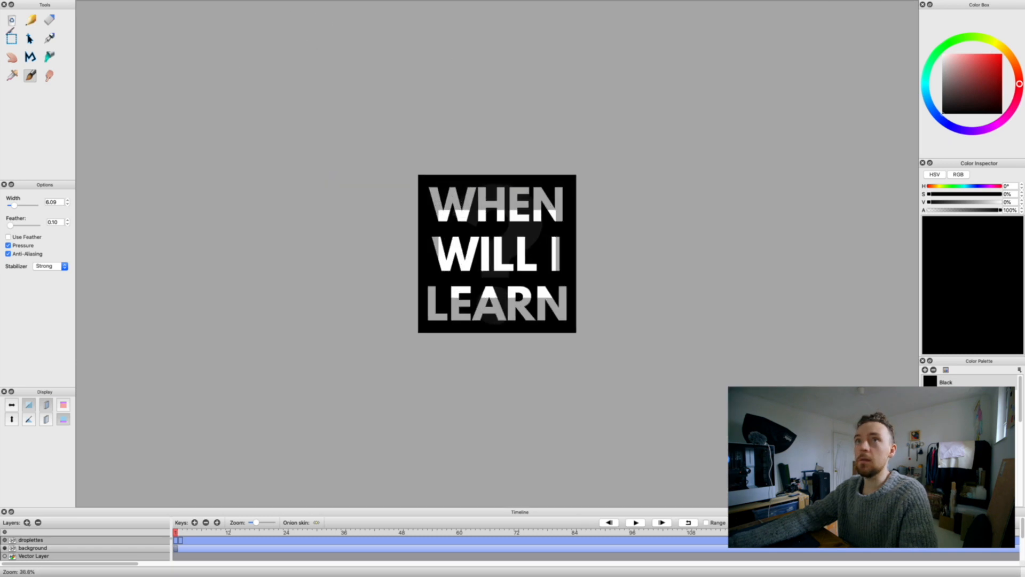
{"action": "left_click", "coordinate": [28, 39]}
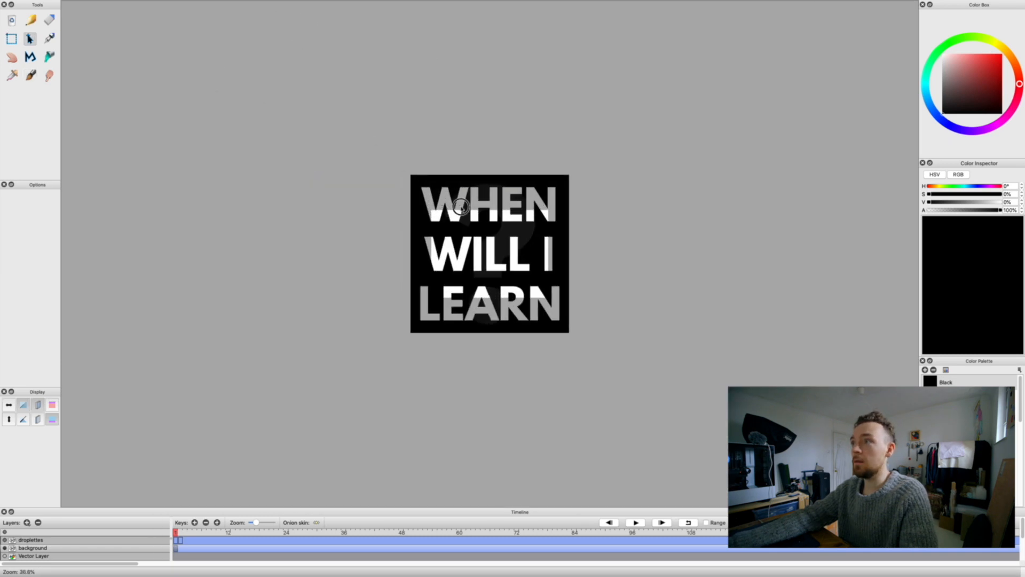
{"action": "left_click", "coordinate": [12, 57]}
{"action": "mouse_move", "coordinate": [414, 213]}
{"action": "left_mouse_down"}
{"action": "mouse_move", "coordinate": [449, 229]}
{"action": "mouse_move", "coordinate": [394, 211]}
{"action": "left_mouse_up"}
{"action": "left_click_drag", "start_coordinate": [458, 233], "coordinate": [474, 238]}
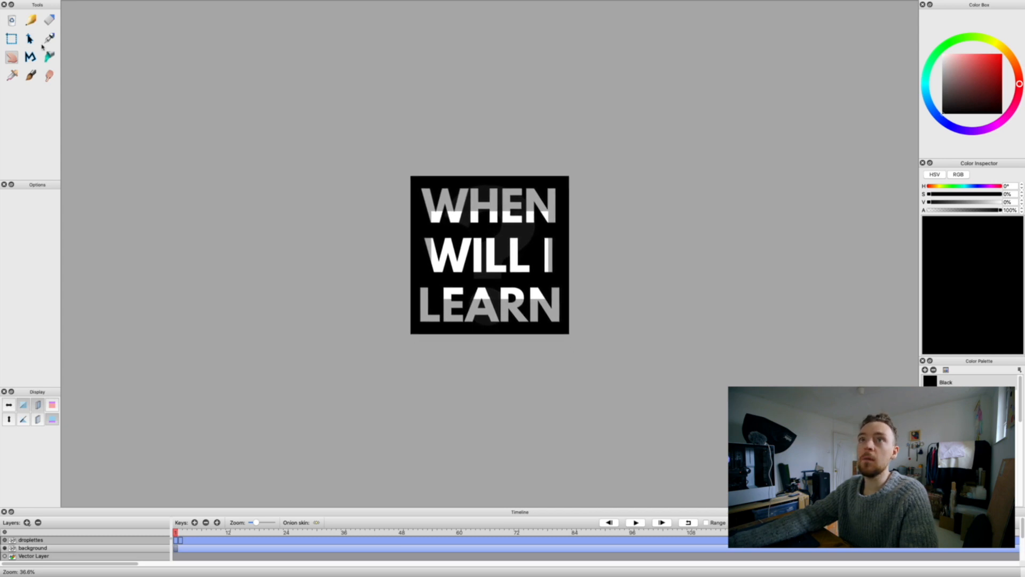
{"action": "left_click", "coordinate": [28, 40]}
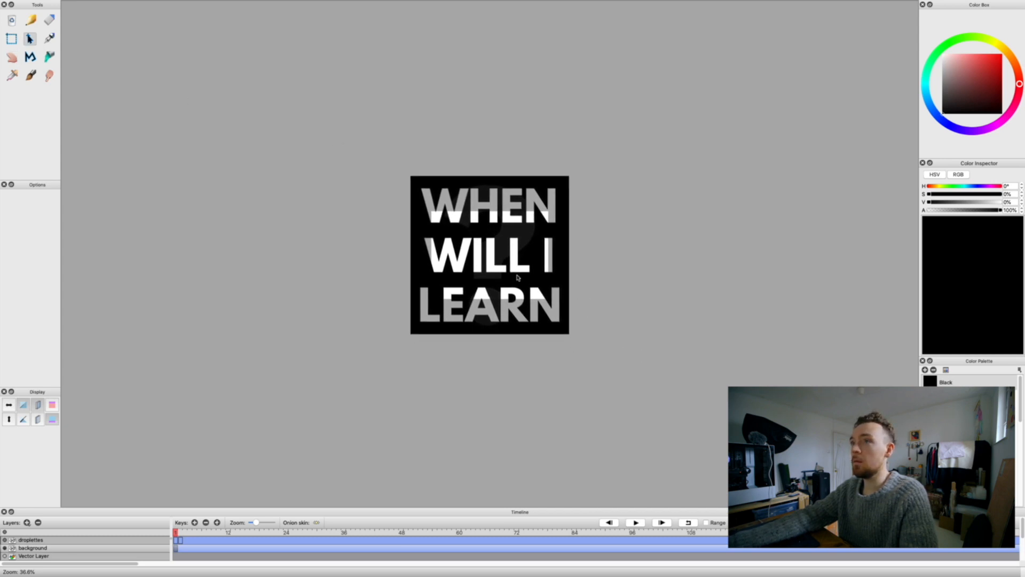
Select the whole imported logo, scale it down to fit in the upper half of the canvas, and apply the transformation.
{"action": "left_click", "coordinate": [12, 39]}
{"action": "left_click_drag", "start_coordinate": [406, 172], "coordinate": [575, 338]}
{"action": "left_click", "coordinate": [29, 39]}
{"action": "mouse_move", "coordinate": [451, 216]}
{"action": "left_mouse_down"}
{"action": "mouse_move", "coordinate": [439, 209]}
{"action": "mouse_move", "coordinate": [452, 216]}
{"action": "left_mouse_up"}
{"action": "left_click_drag", "start_coordinate": [408, 173], "coordinate": [487, 237]}
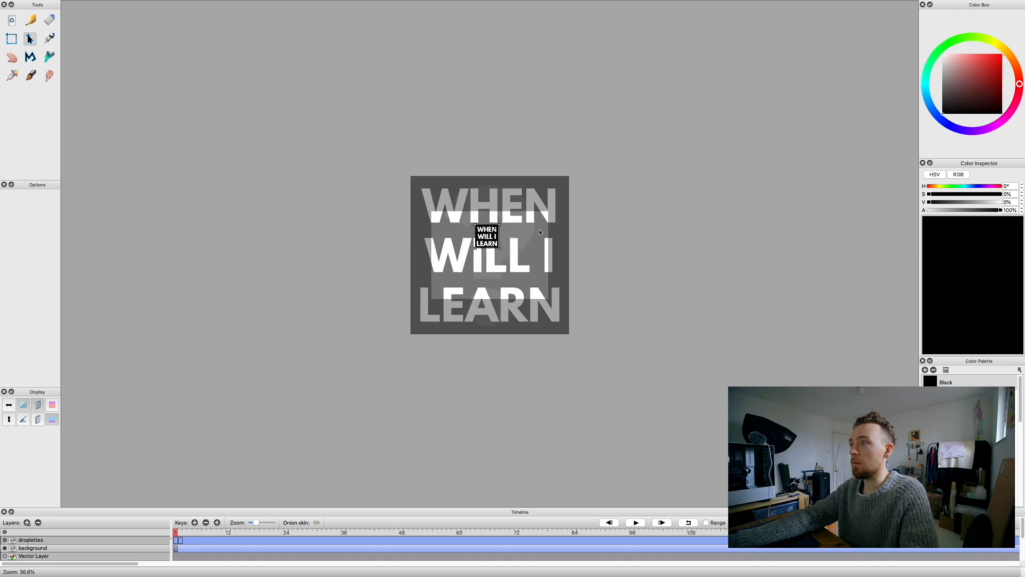
{"action": "scroll", "coordinate": [429, 366], "scroll_direction": "up", "scroll_amount": 3}
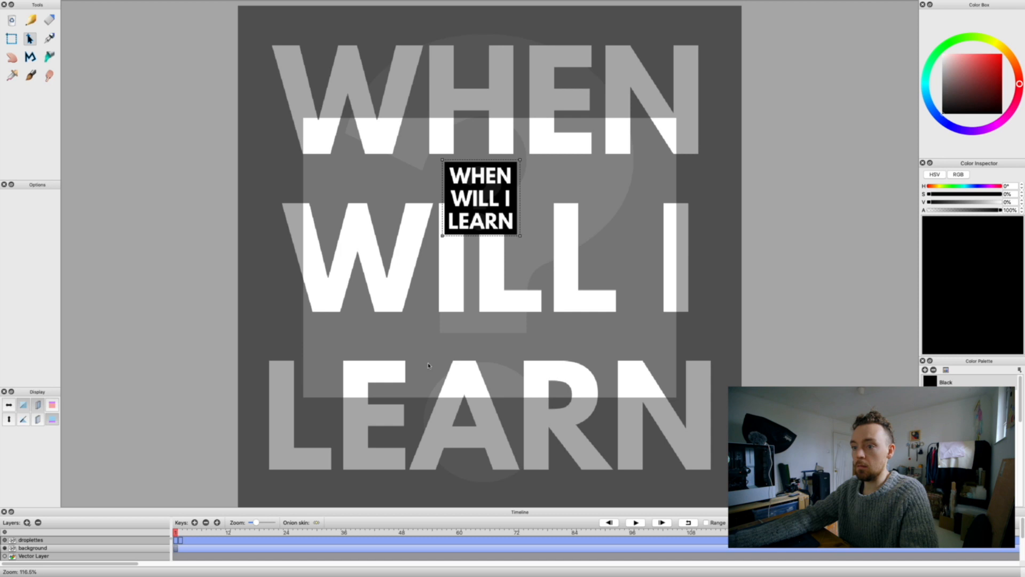
{"action": "left_click", "coordinate": [178, 535]}
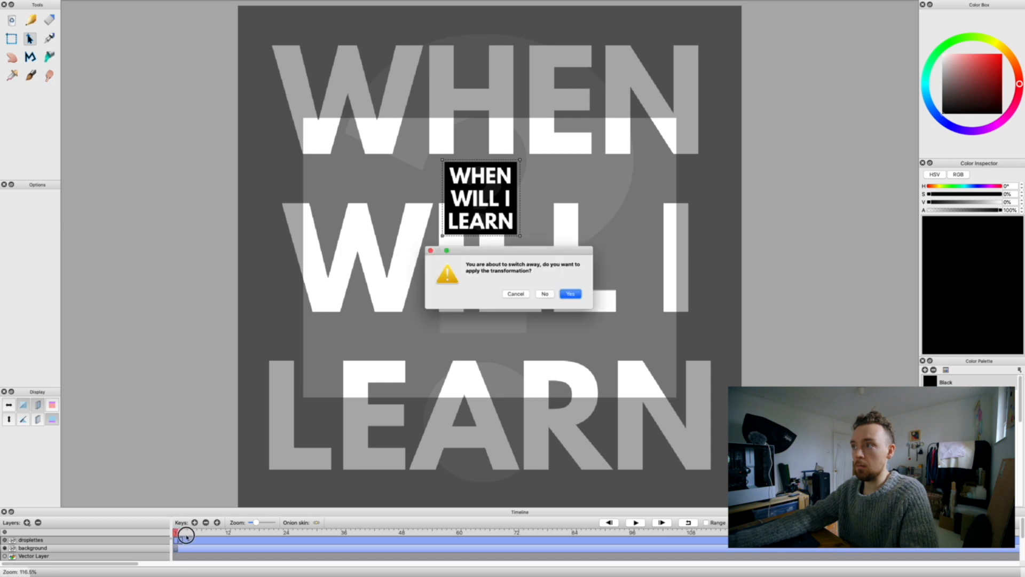
{"action": "left_click", "coordinate": [571, 295]}
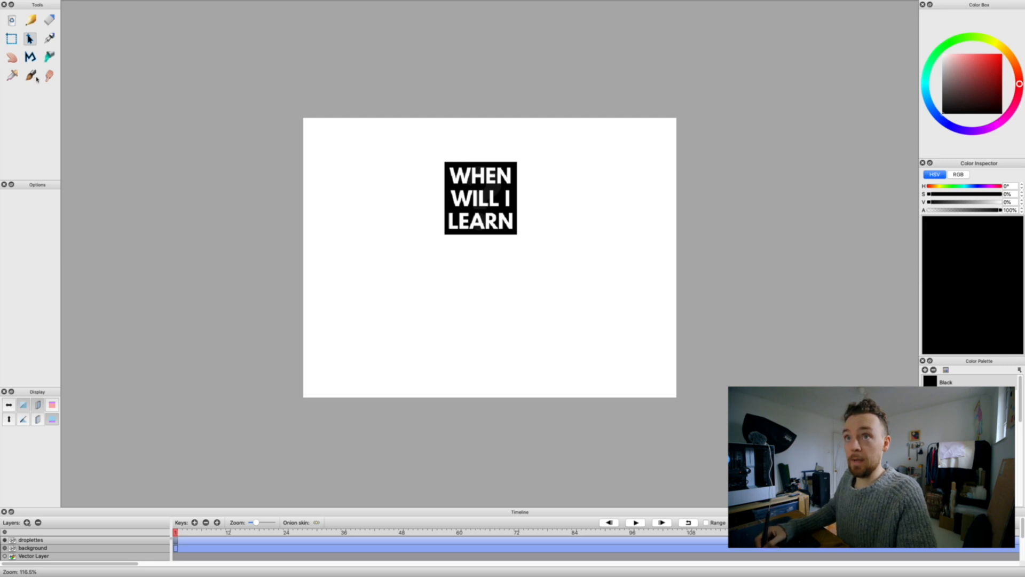
Brush a shallow bulge under the logo's lower edge on frame 1 and a deeper one on frame 2.
{"action": "key", "text": "b"}
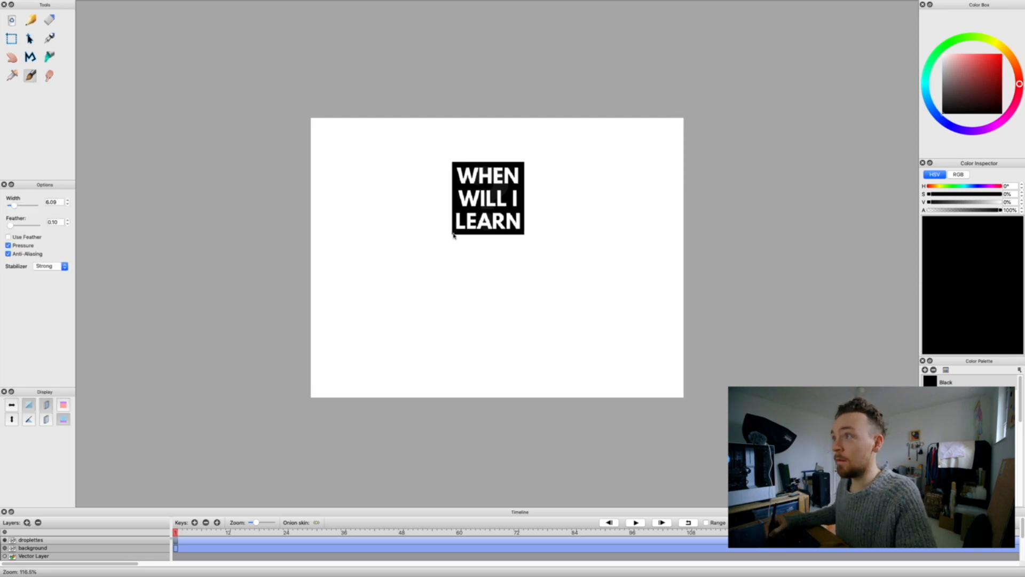
{"action": "mouse_move", "coordinate": [452, 232]}
{"action": "left_mouse_down"}
{"action": "mouse_move", "coordinate": [517, 232]}
{"action": "mouse_move", "coordinate": [472, 233]}
{"action": "mouse_move", "coordinate": [501, 237]}
{"action": "left_mouse_up"}
{"action": "key", "text": "period"}
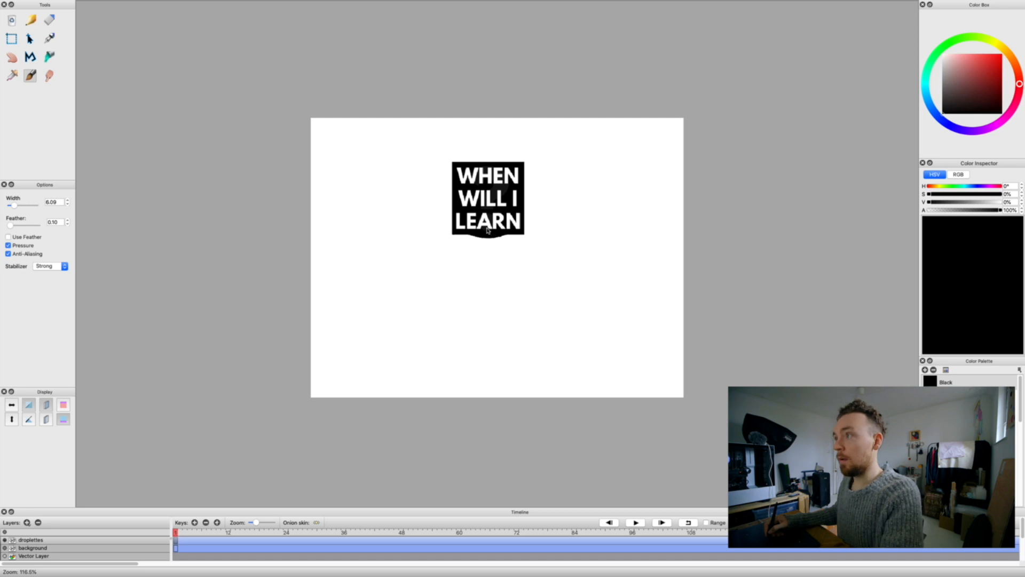
{"action": "mouse_move", "coordinate": [455, 235]}
{"action": "left_mouse_down"}
{"action": "mouse_move", "coordinate": [523, 234]}
{"action": "mouse_move", "coordinate": [483, 241]}
{"action": "mouse_move", "coordinate": [451, 231]}
{"action": "mouse_move", "coordinate": [483, 242]}
{"action": "left_mouse_up"}
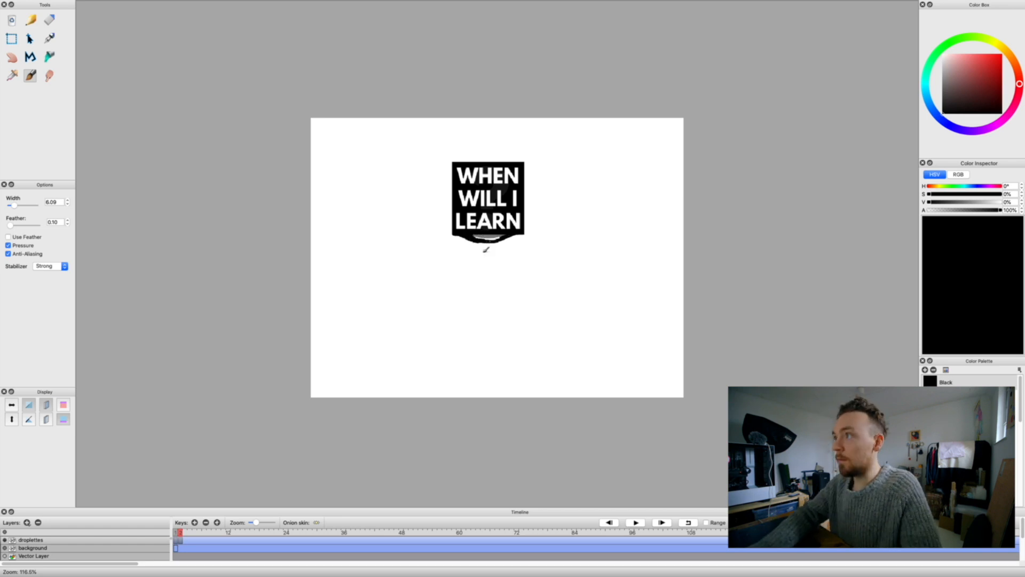
Draw the drip outline sagging further below the logo on new frames up to frame 8, and play the animation.
{"action": "scroll", "coordinate": [486, 250], "scroll_direction": "up", "scroll_amount": 3}
{"action": "scroll", "coordinate": [485, 247], "scroll_direction": "up", "scroll_amount": 2}
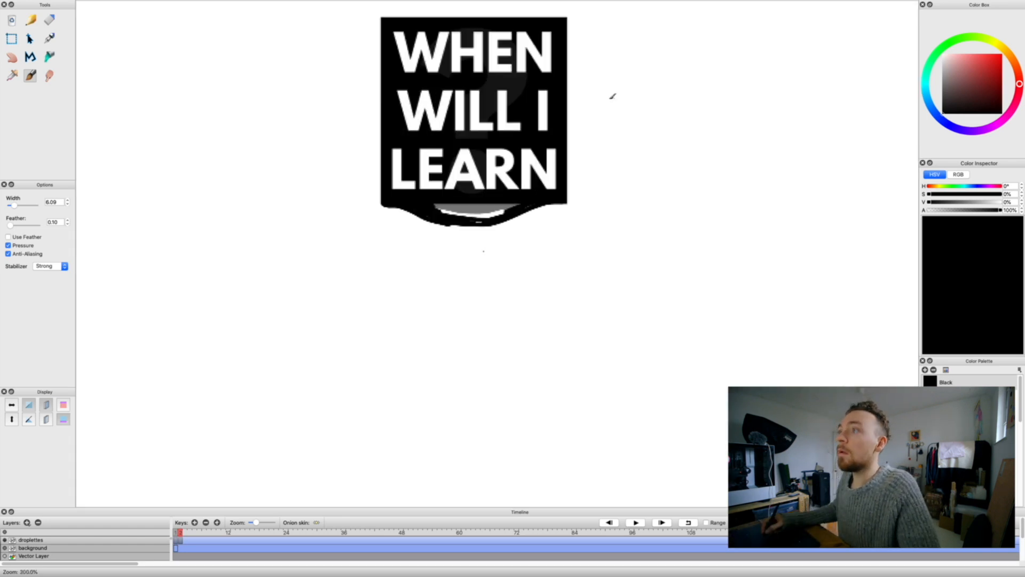
{"action": "mouse_move", "coordinate": [415, 203]}
{"action": "left_mouse_down"}
{"action": "mouse_move", "coordinate": [492, 219]}
{"action": "mouse_move", "coordinate": [515, 207]}
{"action": "mouse_move", "coordinate": [450, 202]}
{"action": "mouse_move", "coordinate": [481, 209]}
{"action": "mouse_move", "coordinate": [434, 212]}
{"action": "mouse_move", "coordinate": [566, 204]}
{"action": "left_mouse_up"}
{"action": "key", "text": "F7"}
{"action": "key", "text": "F7"}
{"action": "key", "text": "F7"}
{"action": "mouse_move", "coordinate": [383, 204]}
{"action": "left_mouse_down"}
{"action": "mouse_move", "coordinate": [568, 198]}
{"action": "mouse_move", "coordinate": [525, 263]}
{"action": "mouse_move", "coordinate": [569, 195]}
{"action": "left_mouse_up"}
{"action": "key", "text": "F7"}
{"action": "key", "text": "F7"}
{"action": "mouse_move", "coordinate": [383, 205]}
{"action": "left_mouse_down"}
{"action": "mouse_move", "coordinate": [500, 228]}
{"action": "mouse_move", "coordinate": [569, 170]}
{"action": "mouse_move", "coordinate": [522, 297]}
{"action": "mouse_move", "coordinate": [570, 198]}
{"action": "left_mouse_up"}
{"action": "left_click", "coordinate": [635, 524]}
Add frames 9 and 10 with longer drips hanging from the logo's lower edge, and create frame 11.
{"action": "key", "text": "F7"}
{"action": "left_click_drag", "start_coordinate": [428, 255], "coordinate": [567, 201]}
{"action": "key", "text": "F7"}
{"action": "mouse_move", "coordinate": [381, 204]}
{"action": "left_mouse_down"}
{"action": "mouse_move", "coordinate": [435, 298]}
{"action": "mouse_move", "coordinate": [563, 205]}
{"action": "left_mouse_up"}
{"action": "key", "text": "F7"}
{"action": "left_click", "coordinate": [217, 540]}
{"action": "left_click", "coordinate": [223, 540]}
Draw the liquid's top line across the upper part of WHEN and the drip outline below the logo on frames 11 and 12.
{"action": "left_click_drag", "start_coordinate": [397, 35], "coordinate": [550, 36]}
{"action": "mouse_move", "coordinate": [383, 205]}
{"action": "left_mouse_down"}
{"action": "mouse_move", "coordinate": [418, 305]}
{"action": "mouse_move", "coordinate": [567, 205]}
{"action": "left_mouse_up"}
{"action": "key", "text": "F7"}
{"action": "left_click_drag", "start_coordinate": [398, 34], "coordinate": [520, 37]}
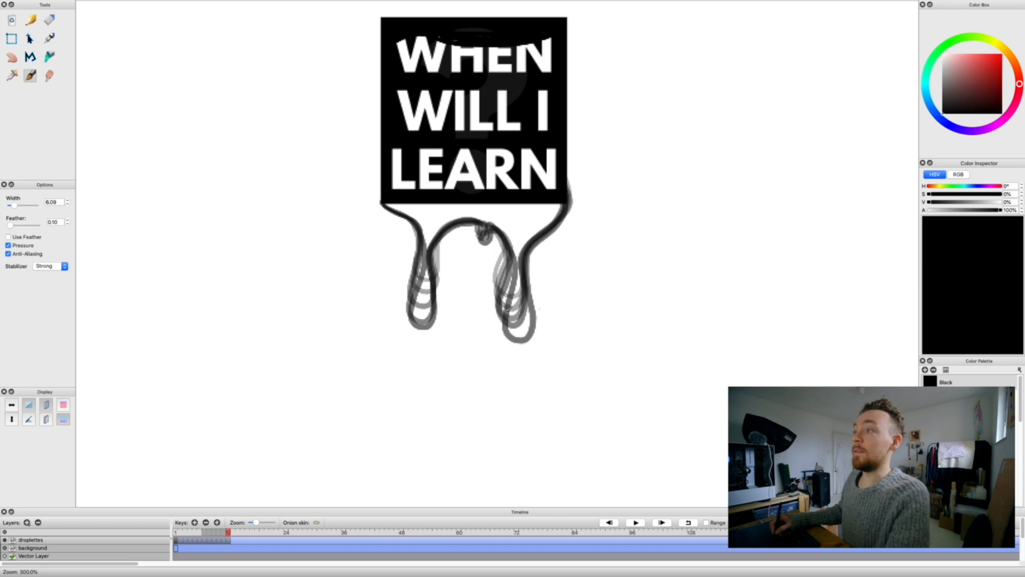
{"action": "mouse_move", "coordinate": [383, 204]}
{"action": "left_mouse_down"}
{"action": "mouse_move", "coordinate": [415, 306]}
{"action": "mouse_move", "coordinate": [401, 216]}
{"action": "mouse_move", "coordinate": [527, 251]}
{"action": "mouse_move", "coordinate": [567, 205]}
{"action": "left_mouse_up"}
{"action": "key", "text": "super+z"}
On new frames 13 and 14, draw the liquid line sinking through WHEN, the drip outline, and a small droplet between the drips.
{"action": "key", "text": "F7"}
{"action": "left_click_drag", "start_coordinate": [398, 39], "coordinate": [551, 46]}
{"action": "mouse_move", "coordinate": [382, 204]}
{"action": "left_mouse_down"}
{"action": "mouse_move", "coordinate": [532, 320]}
{"action": "mouse_move", "coordinate": [569, 192]}
{"action": "left_mouse_up"}
{"action": "left_click_drag", "start_coordinate": [485, 243], "coordinate": [491, 250]}
{"action": "key", "text": "F7"}
{"action": "left_click_drag", "start_coordinate": [402, 58], "coordinate": [551, 58]}
{"action": "mouse_move", "coordinate": [382, 203]}
{"action": "left_mouse_down"}
{"action": "mouse_move", "coordinate": [444, 239]}
{"action": "mouse_move", "coordinate": [569, 190]}
{"action": "left_mouse_up"}
{"action": "left_click_drag", "start_coordinate": [487, 253], "coordinate": [489, 265]}
Add frame 15 with the drip outline and the liquid line just below WHEN, and play the animation.
{"action": "key", "text": "F7"}
{"action": "key", "text": "super+z"}
{"action": "mouse_move", "coordinate": [382, 204]}
{"action": "left_mouse_down"}
{"action": "mouse_move", "coordinate": [426, 320]}
{"action": "mouse_move", "coordinate": [569, 191]}
{"action": "left_mouse_up"}
{"action": "left_click_drag", "start_coordinate": [401, 75], "coordinate": [550, 80]}
{"action": "left_click", "coordinate": [636, 523]}
Add frame 16 with small falling droplets, the drip outline, and the liquid line across the middle of WILL I.
{"action": "key", "text": "F7"}
{"action": "left_click_drag", "start_coordinate": [486, 292], "coordinate": [488, 297]}
{"action": "left_click_drag", "start_coordinate": [477, 243], "coordinate": [474, 249]}
{"action": "mouse_move", "coordinate": [383, 204]}
{"action": "left_mouse_down"}
{"action": "mouse_move", "coordinate": [522, 285]}
{"action": "mouse_move", "coordinate": [570, 190]}
{"action": "left_mouse_up"}
{"action": "left_click_drag", "start_coordinate": [401, 102], "coordinate": [549, 104]}
{"action": "mouse_move", "coordinate": [426, 286]}
{"action": "left_mouse_down"}
{"action": "mouse_move", "coordinate": [412, 356]}
{"action": "mouse_move", "coordinate": [426, 289]}
{"action": "left_mouse_up"}
Add frame 17 with the centre droplets further down, the drip outline, and the liquid line near the base of WILL I.
{"action": "key", "text": "F7"}
{"action": "left_click_drag", "start_coordinate": [486, 357], "coordinate": [491, 352]}
{"action": "left_click", "coordinate": [492, 328]}
{"action": "mouse_move", "coordinate": [383, 204]}
{"action": "left_mouse_down"}
{"action": "mouse_move", "coordinate": [520, 271]}
{"action": "mouse_move", "coordinate": [569, 192]}
{"action": "left_mouse_up"}
{"action": "left_click_drag", "start_coordinate": [404, 117], "coordinate": [549, 128]}
{"action": "left_click_drag", "start_coordinate": [402, 109], "coordinate": [455, 107]}
{"action": "left_click_drag", "start_coordinate": [426, 327], "coordinate": [429, 332]}
Add frame 18 with the drip outline, the liquid line below WILL I, and the droplets lower down.
{"action": "key", "text": "F7"}
{"action": "left_click_drag", "start_coordinate": [383, 204], "coordinate": [564, 204]}
{"action": "left_click_drag", "start_coordinate": [408, 127], "coordinate": [520, 128]}
{"action": "left_click", "coordinate": [425, 299]}
{"action": "left_click_drag", "start_coordinate": [424, 334], "coordinate": [426, 335]}
{"action": "left_click_drag", "start_coordinate": [495, 431], "coordinate": [497, 434]}
{"action": "left_click", "coordinate": [491, 373]}
Add frame 19 with the liquid line along the top of LEARN, the drip outline, and the droplets detaching beneath it.
{"action": "key", "text": "F7"}
{"action": "left_click_drag", "start_coordinate": [393, 149], "coordinate": [556, 152]}
{"action": "left_click_drag", "start_coordinate": [383, 204], "coordinate": [567, 203]}
{"action": "left_click_drag", "start_coordinate": [420, 353], "coordinate": [421, 352]}
{"action": "left_click", "coordinate": [425, 316]}
{"action": "left_click_drag", "start_coordinate": [475, 405], "coordinate": [465, 262]}
{"action": "left_click_drag", "start_coordinate": [484, 390], "coordinate": [482, 391]}
{"action": "mouse_move", "coordinate": [516, 233]}
{"action": "left_mouse_down"}
{"action": "mouse_move", "coordinate": [510, 317]}
{"action": "mouse_move", "coordinate": [517, 233]}
{"action": "left_mouse_up"}
Add frame 20 with the liquid line low across LEARN, the shortened drip outline, and droplets falling towards the canvas's lower edge.
{"action": "key", "text": "F7"}
{"action": "left_click_drag", "start_coordinate": [381, 40], "coordinate": [546, 37]}
{"action": "left_click_drag", "start_coordinate": [376, 64], "coordinate": [556, 63]}
{"action": "left_click_drag", "start_coordinate": [420, 220], "coordinate": [422, 220]}
{"action": "left_click_drag", "start_coordinate": [412, 196], "coordinate": [418, 197]}
{"action": "left_click_drag", "start_coordinate": [475, 483], "coordinate": [489, 484]}
{"action": "left_click", "coordinate": [483, 415]}
{"action": "mouse_move", "coordinate": [514, 246]}
{"action": "left_mouse_down"}
{"action": "mouse_move", "coordinate": [538, 285]}
{"action": "mouse_move", "coordinate": [513, 246]}
{"action": "left_mouse_up"}
{"action": "left_click_drag", "start_coordinate": [516, 219], "coordinate": [516, 220]}
Add frame 21 with the liquid line just under LEARN, the retracting drip outline, and the separated drops below both drips.
{"action": "key", "text": "F7"}
{"action": "left_click_drag", "start_coordinate": [382, 47], "coordinate": [546, 47]}
{"action": "mouse_move", "coordinate": [376, 63]}
{"action": "left_mouse_down"}
{"action": "mouse_move", "coordinate": [501, 96]}
{"action": "mouse_move", "coordinate": [556, 63]}
{"action": "left_mouse_up"}
{"action": "left_click_drag", "start_coordinate": [416, 222], "coordinate": [417, 224]}
{"action": "mouse_move", "coordinate": [410, 244]}
{"action": "left_mouse_down"}
{"action": "mouse_move", "coordinate": [387, 266]}
{"action": "mouse_move", "coordinate": [411, 244]}
{"action": "left_mouse_up"}
{"action": "left_click_drag", "start_coordinate": [514, 263], "coordinate": [517, 230]}
Add frame 22, switch off the blue onion skin colour, and draw the retracting drip outline with the drops falling lower.
{"action": "key", "text": "F7"}
{"action": "left_click", "coordinate": [63, 419]}
{"action": "left_click", "coordinate": [64, 405]}
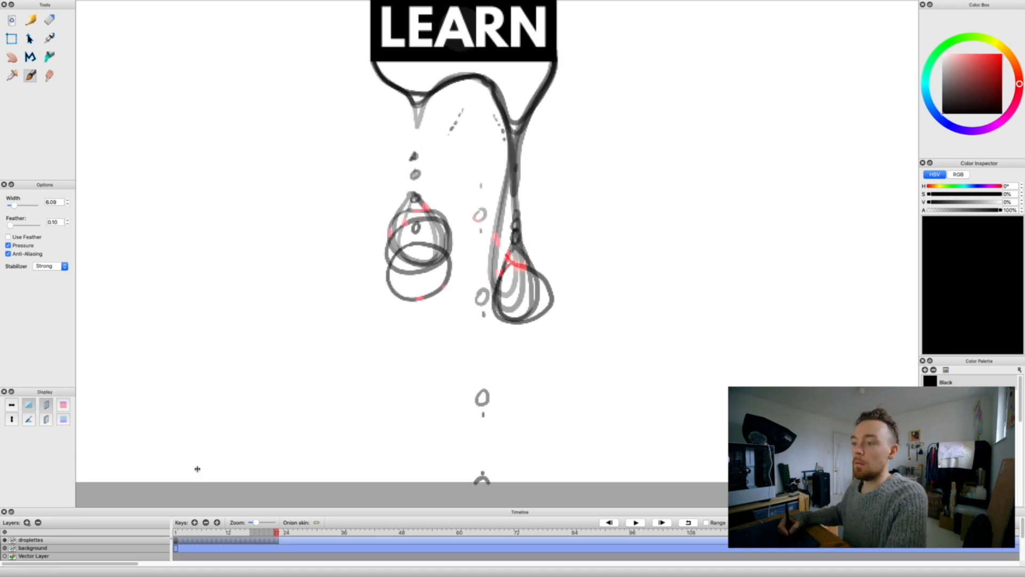
{"action": "left_click_drag", "start_coordinate": [375, 63], "coordinate": [556, 63]}
{"action": "left_click_drag", "start_coordinate": [416, 265], "coordinate": [418, 265]}
{"action": "left_click_drag", "start_coordinate": [408, 297], "coordinate": [410, 296]}
{"action": "left_click_drag", "start_coordinate": [514, 251], "coordinate": [516, 284]}
Add frame 23 with a shallower liquid outline under the logo and round drops falling further below both drips.
{"action": "key", "text": "F7"}
{"action": "mouse_move", "coordinate": [375, 64]}
{"action": "left_mouse_down"}
{"action": "mouse_move", "coordinate": [403, 82]}
{"action": "mouse_move", "coordinate": [556, 63]}
{"action": "left_mouse_up"}
{"action": "left_click_drag", "start_coordinate": [418, 361], "coordinate": [420, 361]}
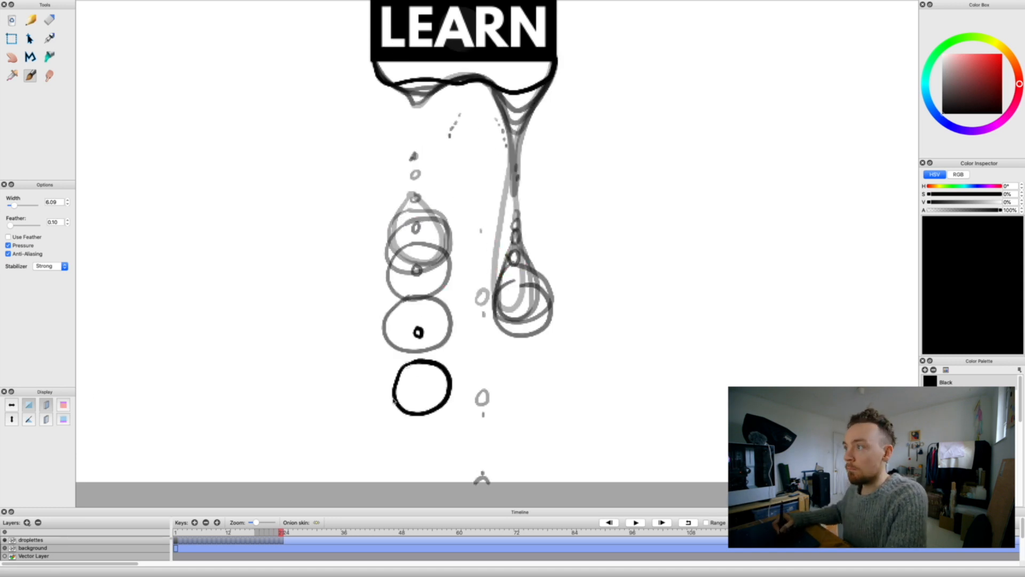
{"action": "left_click_drag", "start_coordinate": [517, 318], "coordinate": [519, 318]}
Add frame 24 and draw two large round drops near the canvas's lower edge with small droplets above them.
{"action": "key", "text": "F7"}
{"action": "mouse_move", "coordinate": [440, 444]}
{"action": "left_mouse_down"}
{"action": "mouse_move", "coordinate": [442, 488]}
{"action": "mouse_move", "coordinate": [440, 442]}
{"action": "left_mouse_up"}
{"action": "left_click_drag", "start_coordinate": [538, 378], "coordinate": [536, 377]}
{"action": "left_click_drag", "start_coordinate": [512, 332], "coordinate": [514, 333]}
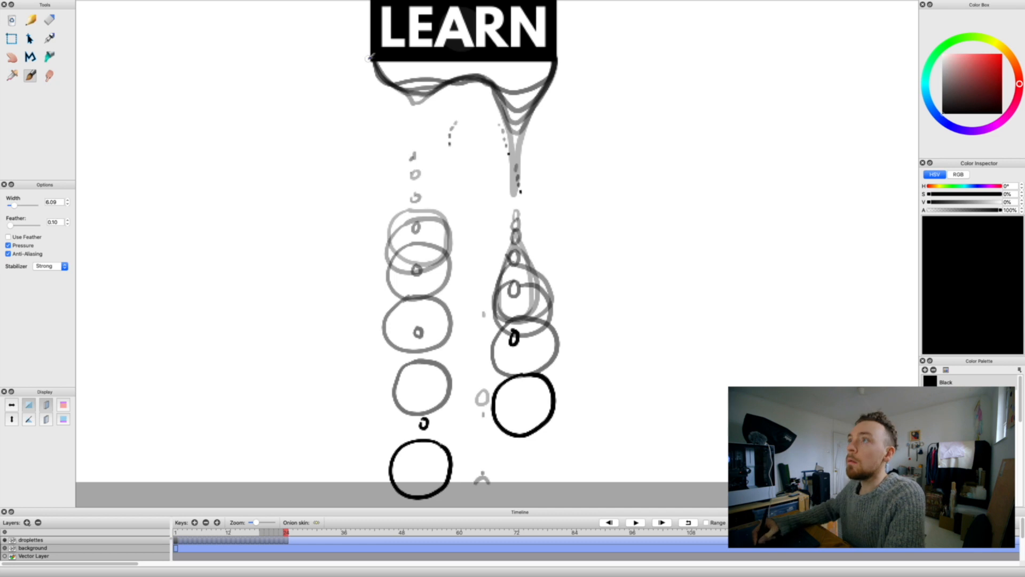
Play back the droplet animation, and add an empty frame 26 on the droplettes layer.
{"action": "left_click", "coordinate": [638, 524]}
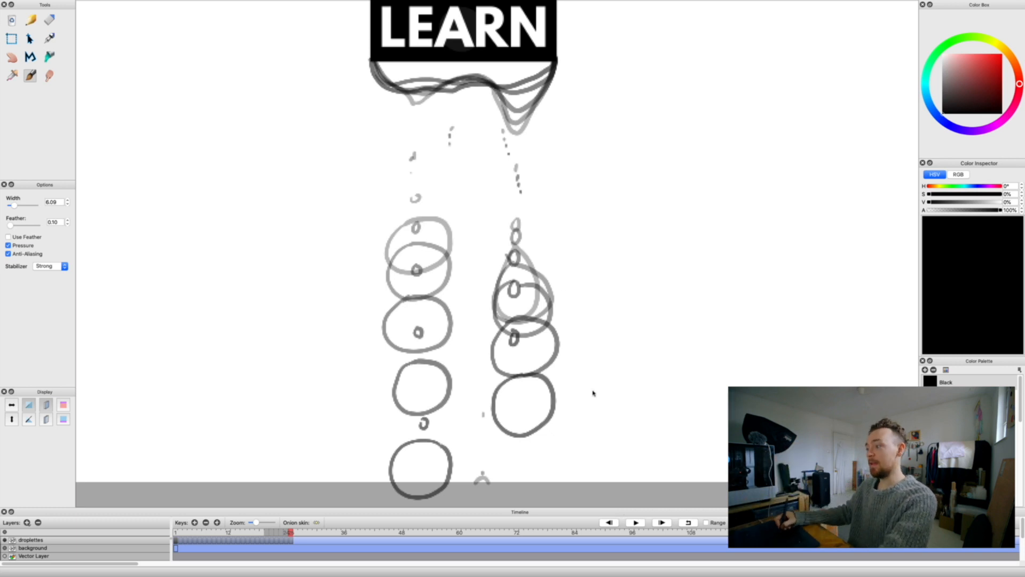
{"action": "left_click", "coordinate": [640, 525]}
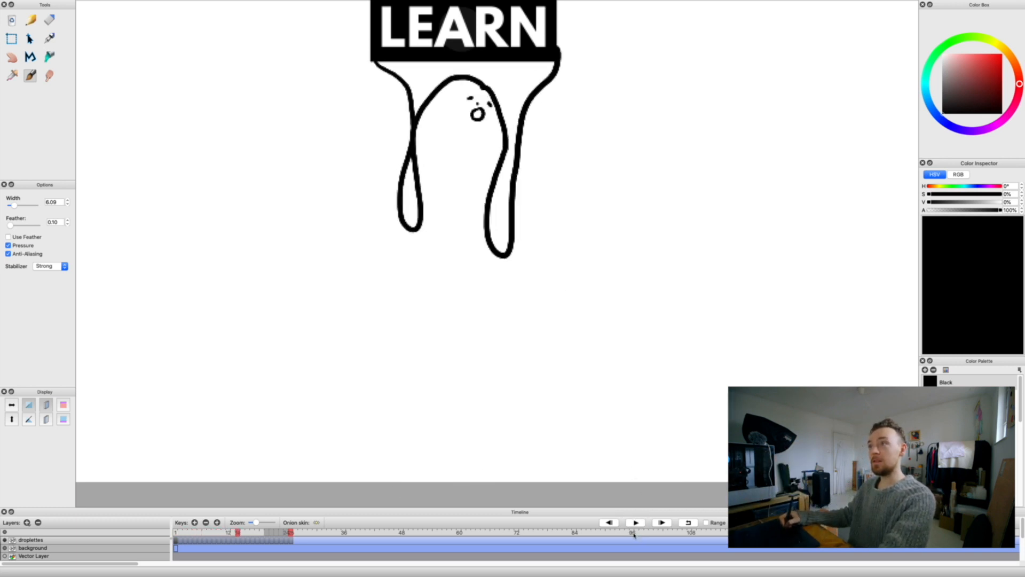
{"action": "key", "text": "F7"}
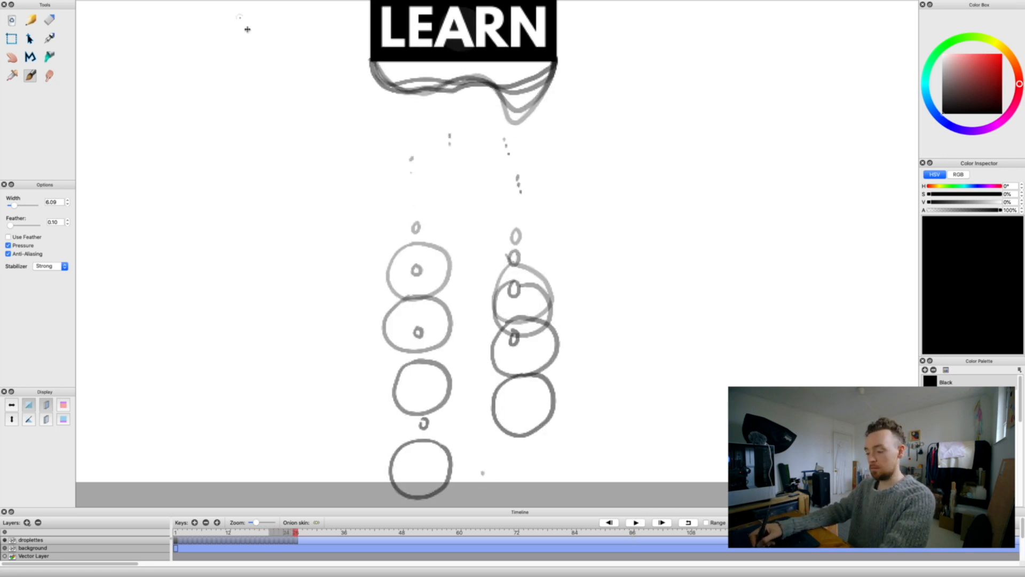
{"action": "mouse_move", "coordinate": [138, 5]}
{"action": "key", "text": "super+minus"}
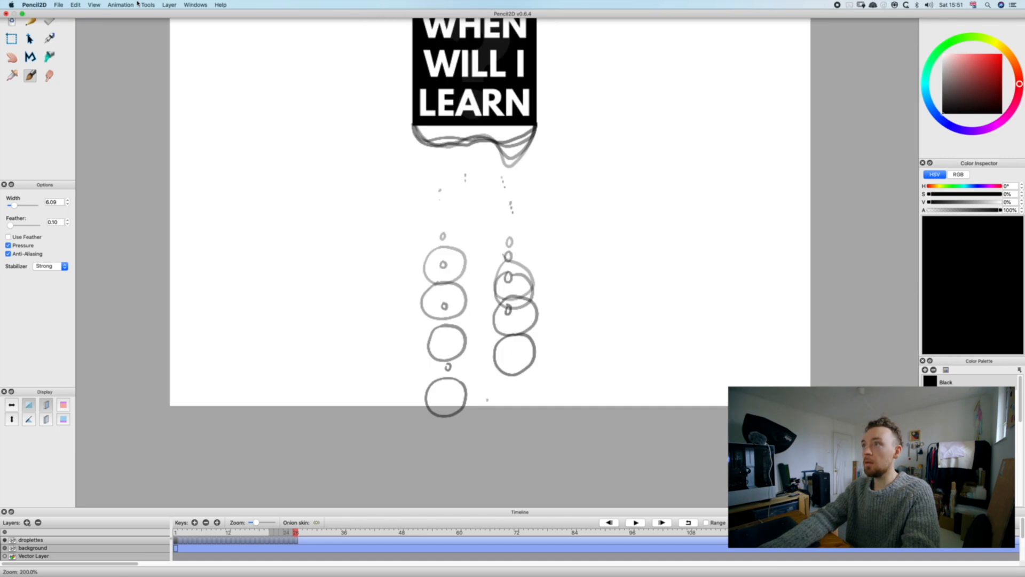
{"action": "key", "text": "super+minus"}
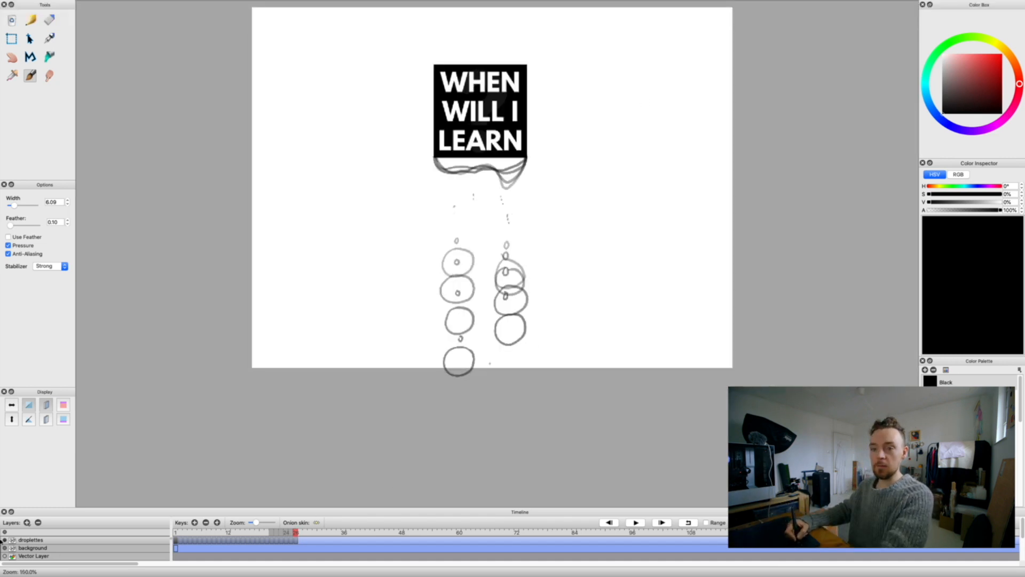
Hide the background layer, add empty frames to the droplettes layer up to frame 32, and go back to frame 25.
{"action": "left_click", "coordinate": [4, 549]}
{"action": "key", "text": "F7"}
{"action": "key", "text": "F7"}
{"action": "key", "text": "F7"}
{"action": "key", "text": "F7"}
{"action": "key", "text": "F7"}
{"action": "key", "text": "F7"}
{"action": "mouse_move", "coordinate": [309, 533]}
{"action": "left_mouse_down"}
{"action": "mouse_move", "coordinate": [280, 533]}
{"action": "mouse_move", "coordinate": [289, 536]}
{"action": "left_mouse_up"}
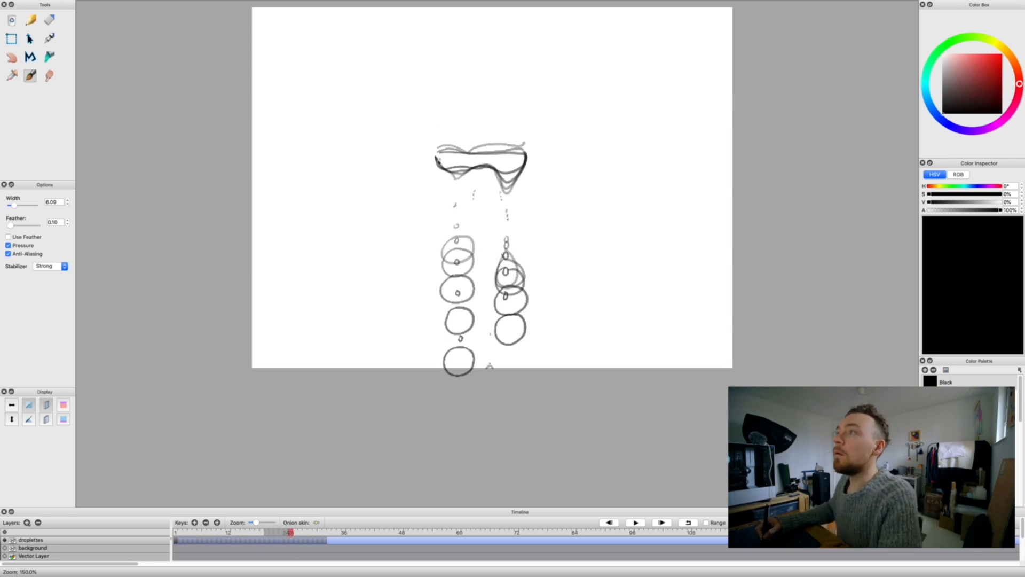
Draw the closed liquid outline and the last falling drops at the canvas's lower edge on frame 25, and preview the animation.
{"action": "mouse_move", "coordinate": [436, 160]}
{"action": "left_mouse_down"}
{"action": "mouse_move", "coordinate": [485, 167]}
{"action": "mouse_move", "coordinate": [527, 153]}
{"action": "left_mouse_up"}
{"action": "left_click_drag", "start_coordinate": [457, 370], "coordinate": [462, 368]}
{"action": "left_click_drag", "start_coordinate": [507, 335], "coordinate": [508, 337]}
{"action": "left_click_drag", "start_coordinate": [508, 350], "coordinate": [512, 352]}
{"action": "left_click_drag", "start_coordinate": [290, 532], "coordinate": [300, 533]}
{"action": "left_click", "coordinate": [632, 522]}
{"action": "left_click", "coordinate": [632, 523]}
On frame 27, draw a shrinking closed blob with splash strokes and droplets flying outwards, and decline saving the animation.
{"action": "left_click_drag", "start_coordinate": [446, 158], "coordinate": [445, 159]}
{"action": "left_click_drag", "start_coordinate": [433, 171], "coordinate": [424, 183]}
{"action": "left_click_drag", "start_coordinate": [530, 143], "coordinate": [548, 135]}
{"action": "left_click_drag", "start_coordinate": [537, 168], "coordinate": [556, 181]}
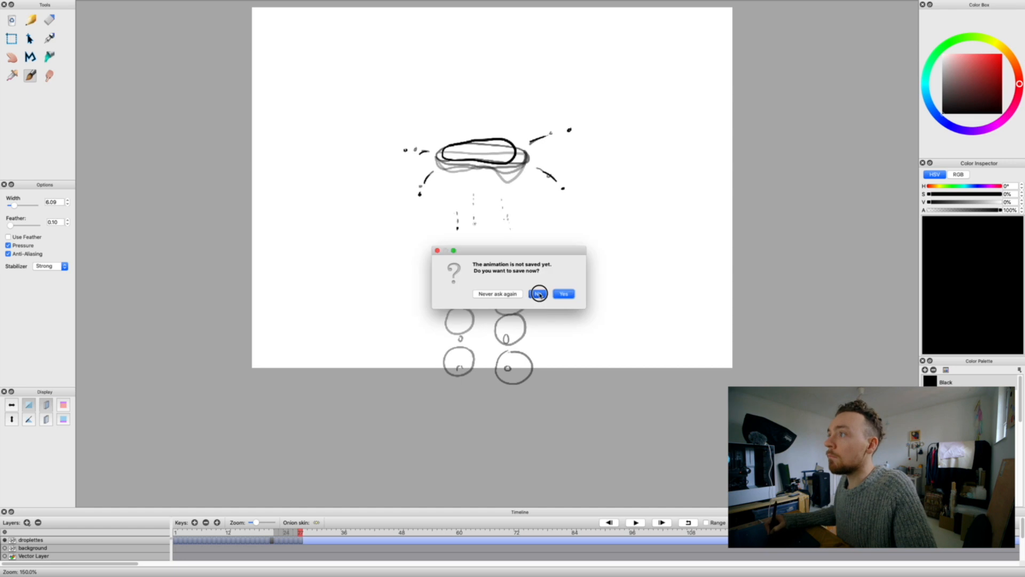
{"action": "left_click", "coordinate": [538, 293]}
On frame 28, draw the blob splitting into two rounded shapes with the splash droplets further out.
{"action": "left_click_drag", "start_coordinate": [300, 533], "coordinate": [305, 532]}
{"action": "left_click_drag", "start_coordinate": [475, 142], "coordinate": [476, 154]}
{"action": "left_click_drag", "start_coordinate": [479, 143], "coordinate": [484, 159]}
{"action": "left_click_drag", "start_coordinate": [385, 147], "coordinate": [393, 142]}
{"action": "left_click_drag", "start_coordinate": [606, 120], "coordinate": [607, 123]}
{"action": "left_click_drag", "start_coordinate": [579, 202], "coordinate": [578, 206]}
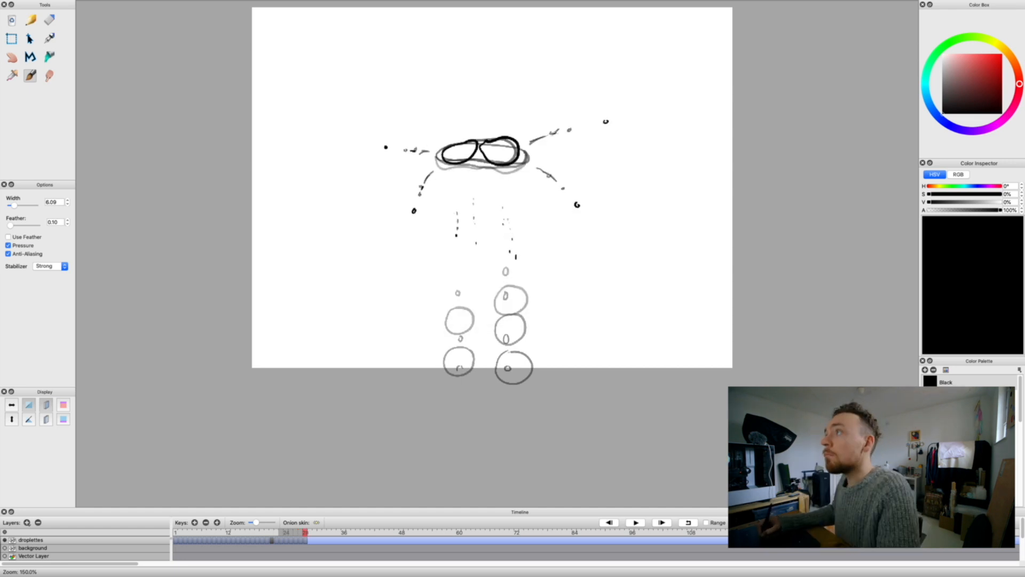
Add frame 29 and draw the two rounded blobs slightly further apart, with the side splash droplets flung further outwards.
{"action": "key", "text": "F7"}
{"action": "left_click_drag", "start_coordinate": [465, 146], "coordinate": [466, 148]}
{"action": "left_click_drag", "start_coordinate": [518, 146], "coordinate": [520, 148]}
{"action": "left_click", "coordinate": [349, 153]}
{"action": "left_click", "coordinate": [650, 111]}
Add another frame with the two blobs separating and the splash droplets close to leaving the canvas.
{"action": "key", "text": "F7"}
{"action": "left_click_drag", "start_coordinate": [449, 151], "coordinate": [452, 152]}
{"action": "left_click_drag", "start_coordinate": [497, 151], "coordinate": [456, 161]}
{"action": "left_click", "coordinate": [712, 106]}
{"action": "left_click", "coordinate": [655, 296]}
{"action": "left_click", "coordinate": [396, 300]}
Add the following frames and draw the two separated blobs as ovals falling lower down the canvas on each one.
{"action": "key", "text": "F7"}
{"action": "left_click_drag", "start_coordinate": [500, 167], "coordinate": [502, 166]}
{"action": "left_click_drag", "start_coordinate": [387, 365], "coordinate": [388, 365]}
{"action": "key", "text": "F7"}
{"action": "left_click_drag", "start_coordinate": [450, 182], "coordinate": [507, 181]}
{"action": "key", "text": "F7"}
{"action": "left_click_drag", "start_coordinate": [449, 228], "coordinate": [445, 230]}
{"action": "left_click_drag", "start_coordinate": [502, 242], "coordinate": [507, 240]}
Add frames up to 38 with short droplet marks bouncing outwards in an arc on both sides along the canvas's lower edge.
{"action": "key", "text": "F7"}
{"action": "left_click_drag", "start_coordinate": [385, 353], "coordinate": [389, 353]}
{"action": "left_click_drag", "start_coordinate": [589, 341], "coordinate": [595, 339]}
{"action": "key", "text": "F7"}
{"action": "left_click_drag", "start_coordinate": [345, 360], "coordinate": [351, 359]}
{"action": "left_click_drag", "start_coordinate": [633, 343], "coordinate": [641, 347]}
{"action": "key", "text": "F7"}
{"action": "left_click_drag", "start_coordinate": [323, 368], "coordinate": [327, 366]}
{"action": "left_click_drag", "start_coordinate": [663, 362], "coordinate": [666, 366]}
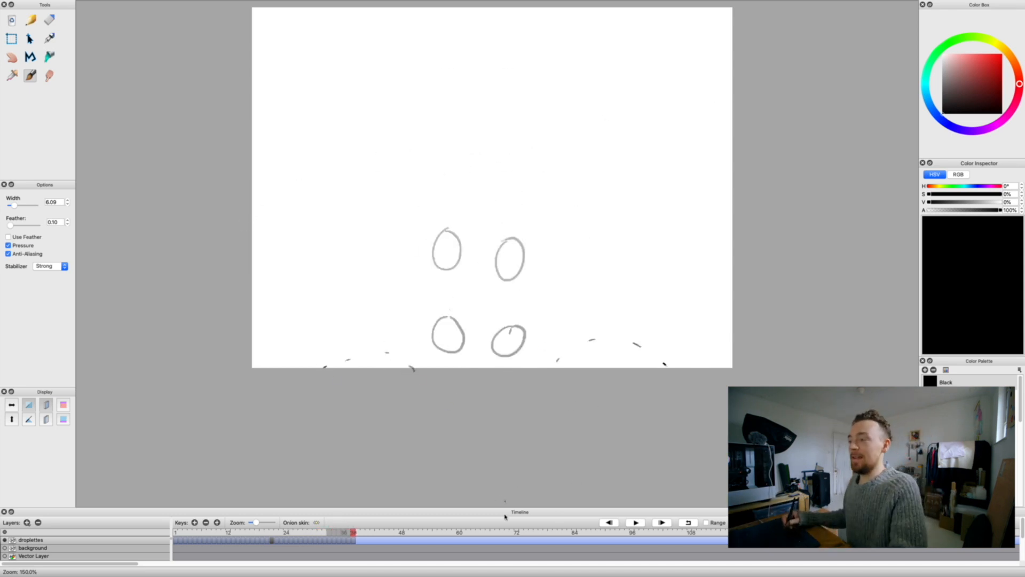
Preview the animation, return to frame 1 and show the background layer with the logo.
{"action": "left_click", "coordinate": [636, 523]}
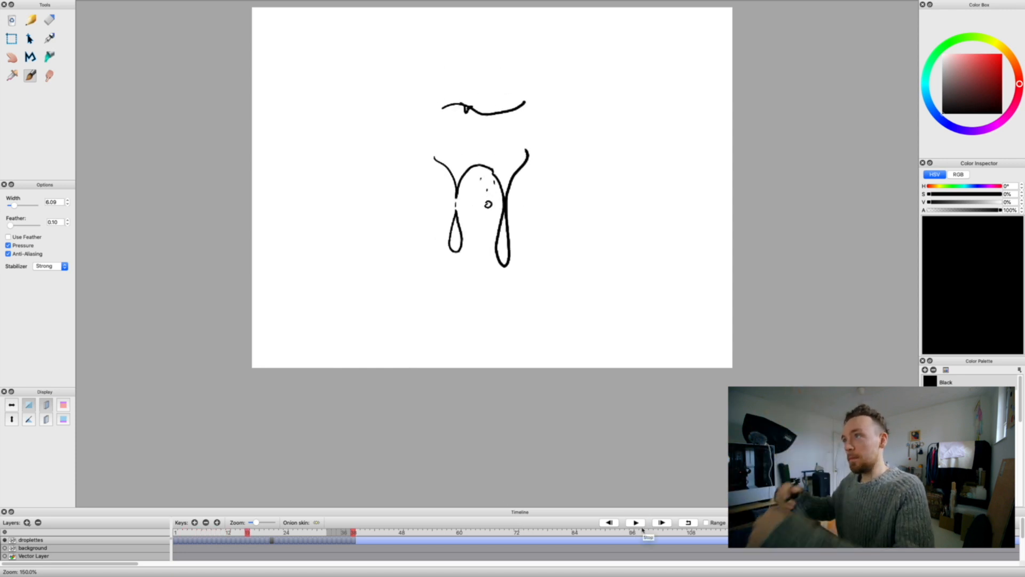
{"action": "left_click", "coordinate": [177, 533]}
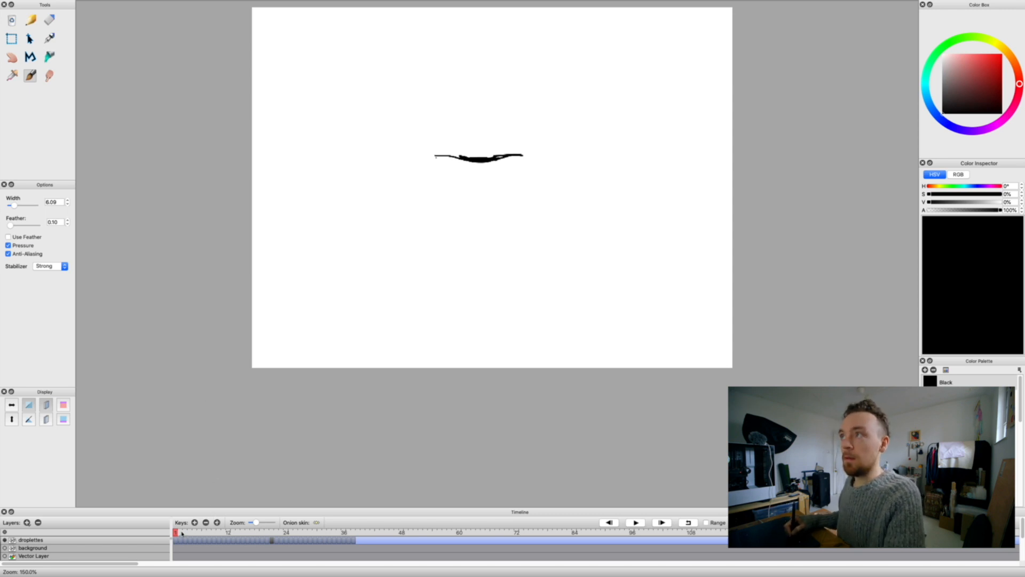
{"action": "left_click", "coordinate": [5, 548]}
{"action": "left_click", "coordinate": [87, 542]}
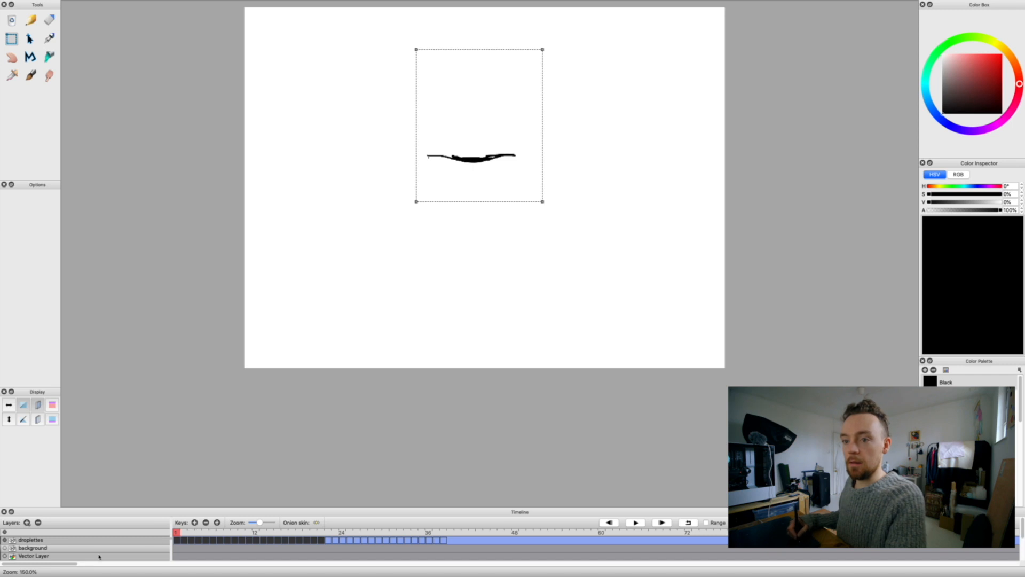
{"action": "left_click", "coordinate": [4, 549]}
{"action": "left_click", "coordinate": [105, 545]}
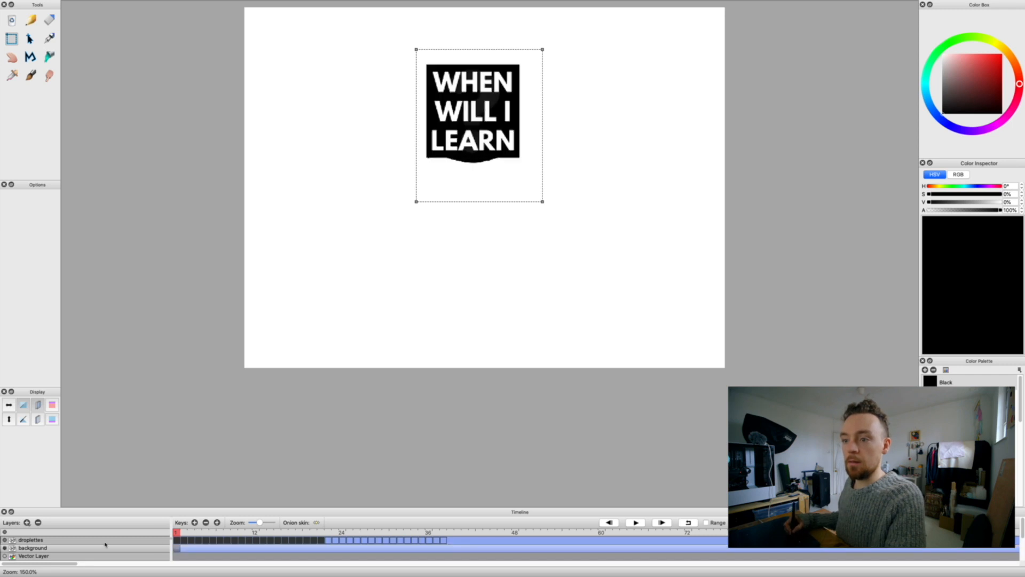
Check frames 2 to 4, return to frame 3 and set the Brush width to 18.91.
{"action": "left_click", "coordinate": [188, 540]}
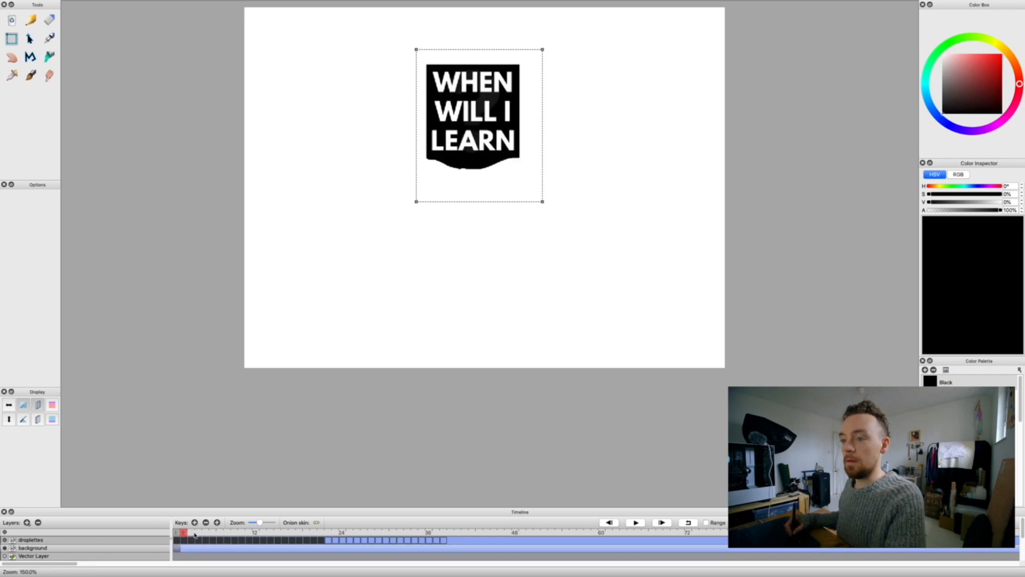
{"action": "left_click", "coordinate": [191, 532]}
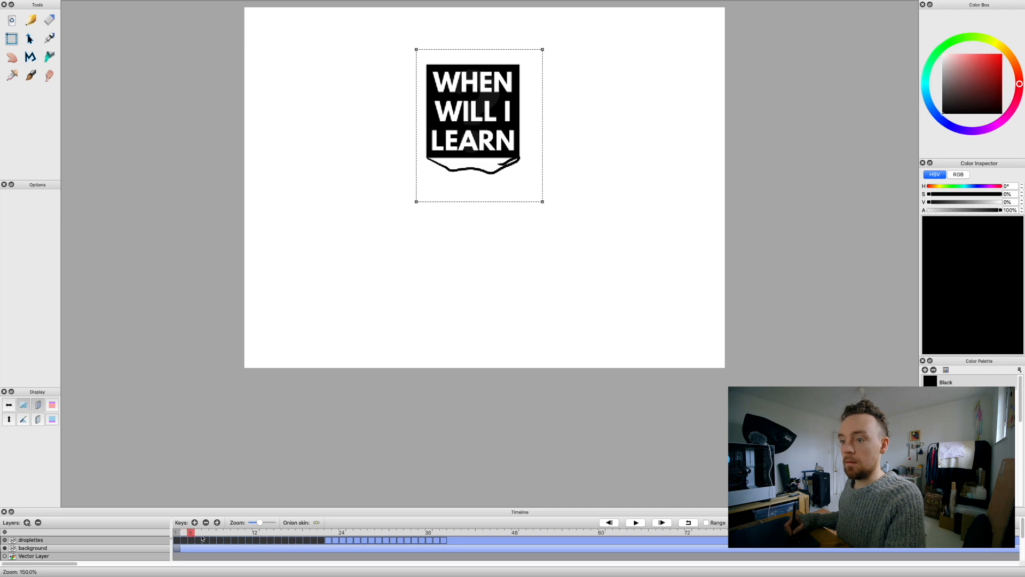
{"action": "left_click", "coordinate": [198, 532]}
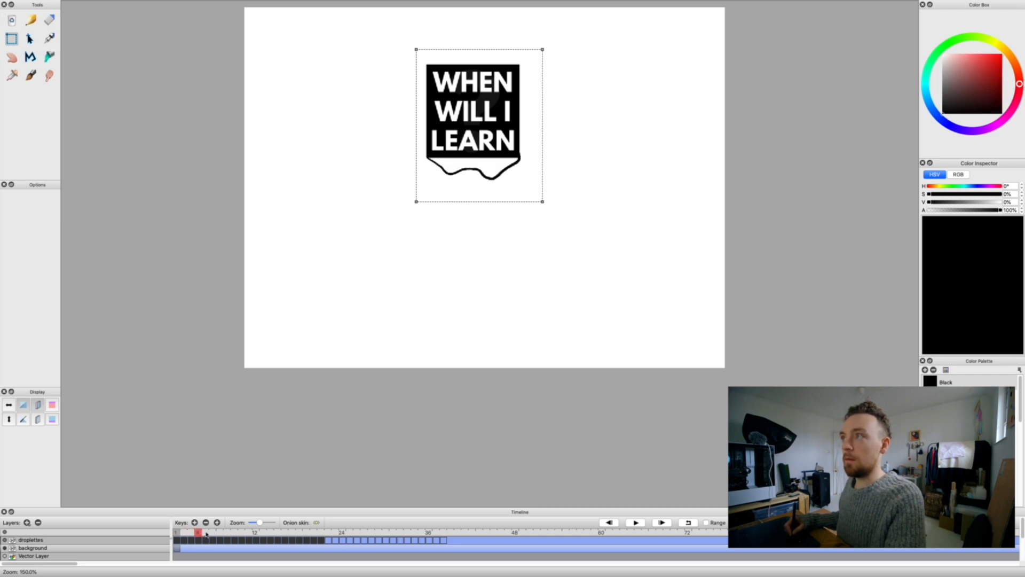
{"action": "left_click", "coordinate": [186, 533]}
{"action": "left_click", "coordinate": [193, 534]}
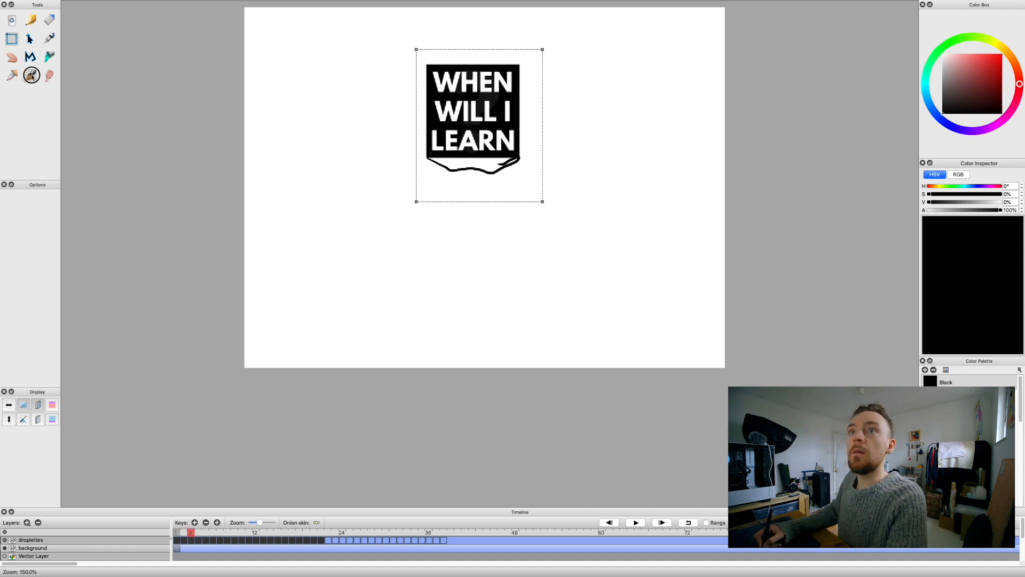
{"action": "left_click", "coordinate": [32, 75]}
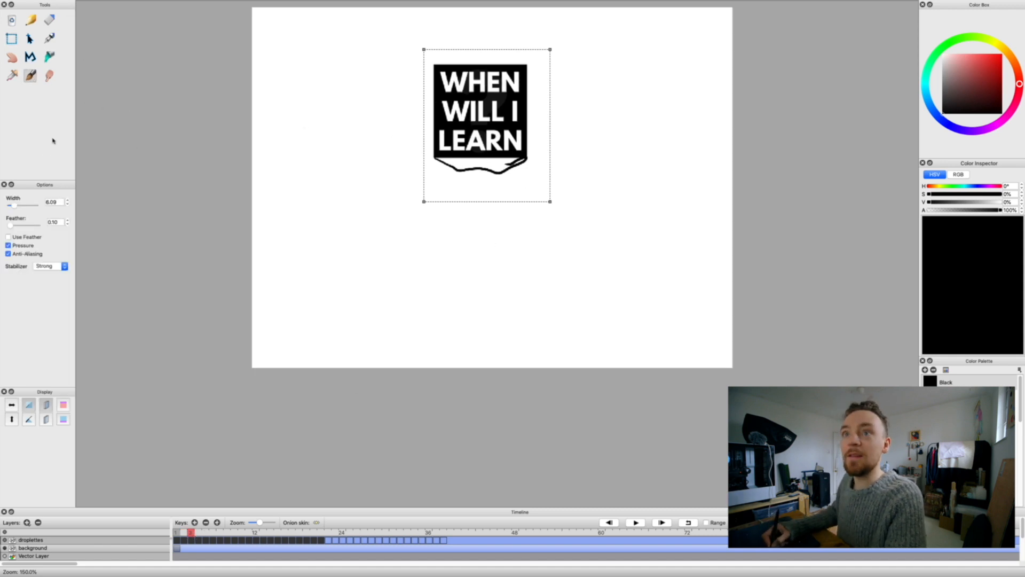
{"action": "left_click_drag", "start_coordinate": [15, 206], "coordinate": [17, 205]}
Paint the area inside the drip outline below the logo solid black, starting from frame 3, on the background layer.
{"action": "left_click_drag", "start_coordinate": [436, 160], "coordinate": [526, 160]}
{"action": "left_click", "coordinate": [149, 5]}
{"action": "mouse_move", "coordinate": [117, 5]}
{"action": "left_click", "coordinate": [126, 115]}
{"action": "mouse_move", "coordinate": [444, 161]}
{"action": "left_mouse_down"}
{"action": "mouse_move", "coordinate": [499, 174]}
{"action": "mouse_move", "coordinate": [456, 174]}
{"action": "mouse_move", "coordinate": [515, 167]}
{"action": "mouse_move", "coordinate": [436, 158]}
{"action": "mouse_move", "coordinate": [459, 183]}
{"action": "mouse_move", "coordinate": [499, 185]}
{"action": "mouse_move", "coordinate": [456, 193]}
{"action": "left_mouse_up"}
{"action": "left_click", "coordinate": [539, 294]}
Continue painting the lengthening drips black on the following frames with the previous-frame onion skin off, and preview the animation.
{"action": "key", "text": "period"}
{"action": "key", "text": "period"}
{"action": "key", "text": "period"}
{"action": "key", "text": "period"}
{"action": "left_click_drag", "start_coordinate": [494, 197], "coordinate": [456, 192]}
{"action": "left_click_drag", "start_coordinate": [497, 198], "coordinate": [457, 200]}
{"action": "left_click", "coordinate": [46, 404]}
{"action": "key", "text": "period"}
{"action": "left_click_drag", "start_coordinate": [483, 167], "coordinate": [485, 168]}
{"action": "left_click_drag", "start_coordinate": [455, 197], "coordinate": [498, 210]}
{"action": "key", "text": "period"}
{"action": "left_click", "coordinate": [635, 523]}
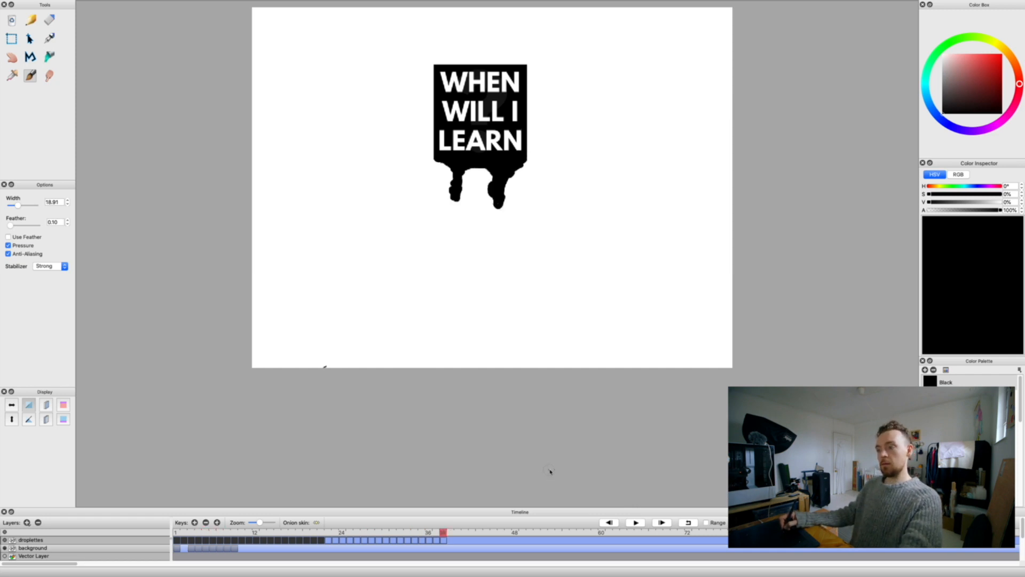
Remove the extra painted frames from the background layer, starting from frame 3.
{"action": "left_click", "coordinate": [188, 544]}
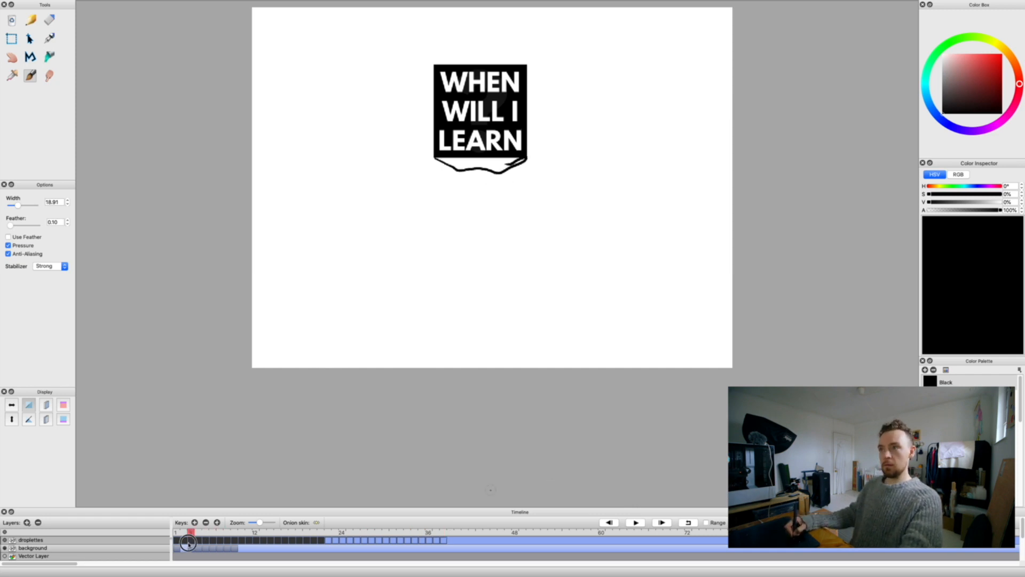
{"action": "left_click", "coordinate": [206, 523]}
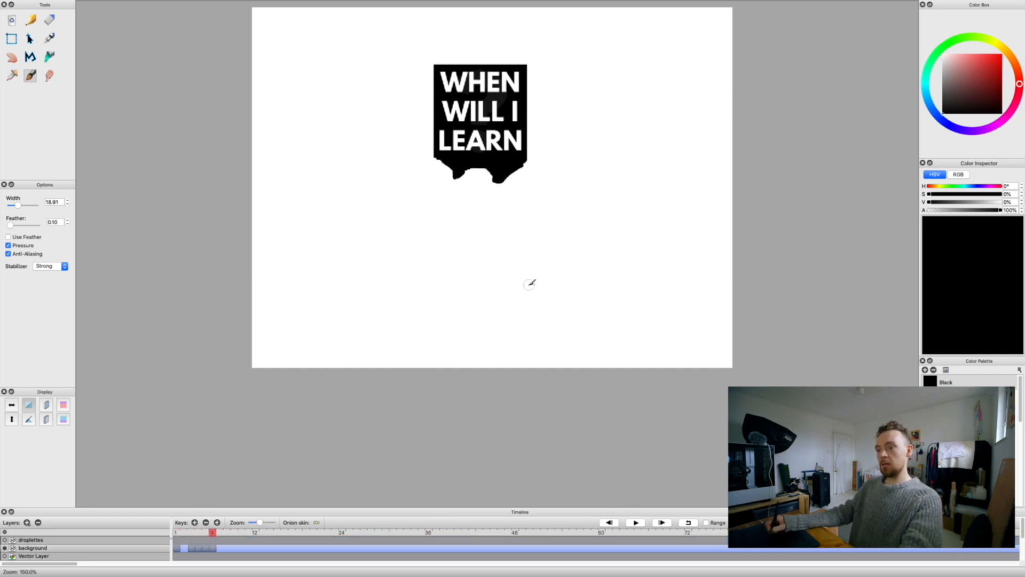
{"action": "left_click", "coordinate": [206, 523]}
{"action": "left_click", "coordinate": [206, 523]}
{"action": "left_click", "coordinate": [207, 523]}
Erase the stray drip paint below the logo on the background layer with feather and pressure off, and preview the animation.
{"action": "left_click", "coordinate": [49, 20]}
{"action": "left_click_drag", "start_coordinate": [454, 199], "coordinate": [499, 205]}
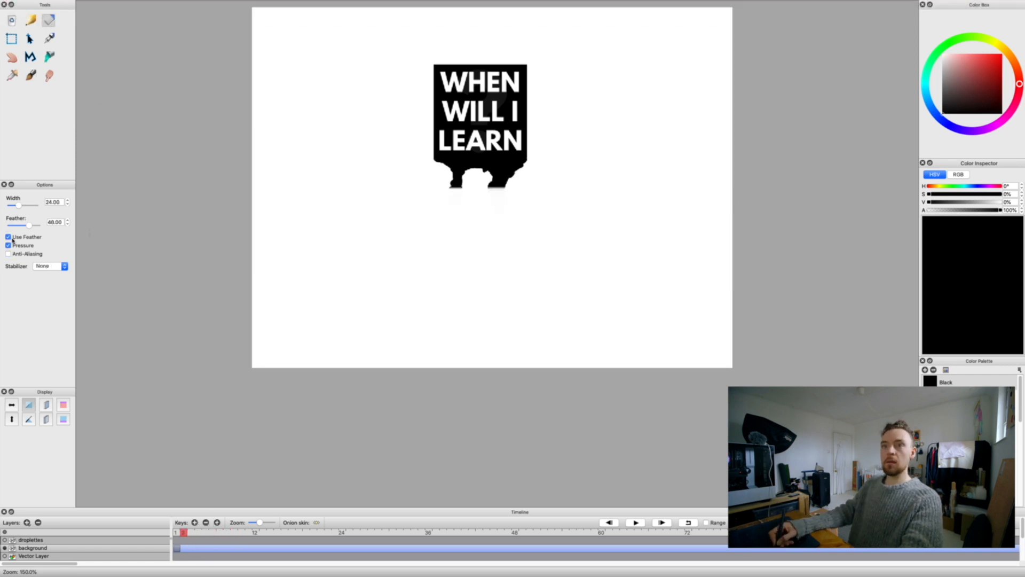
{"action": "left_click", "coordinate": [9, 237]}
{"action": "left_click", "coordinate": [9, 245]}
{"action": "left_click_drag", "start_coordinate": [452, 171], "coordinate": [488, 171]}
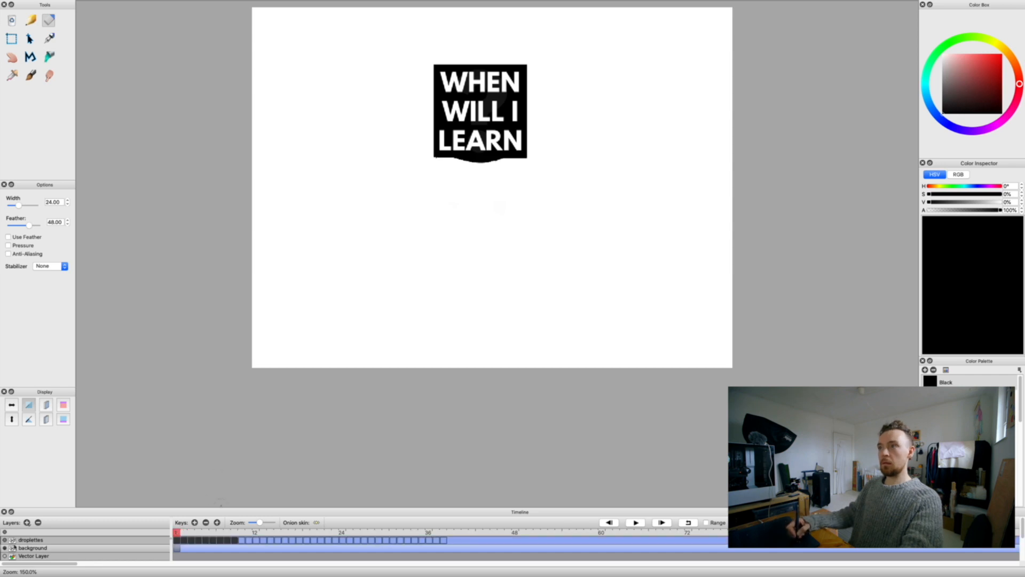
{"action": "left_click", "coordinate": [634, 523]}
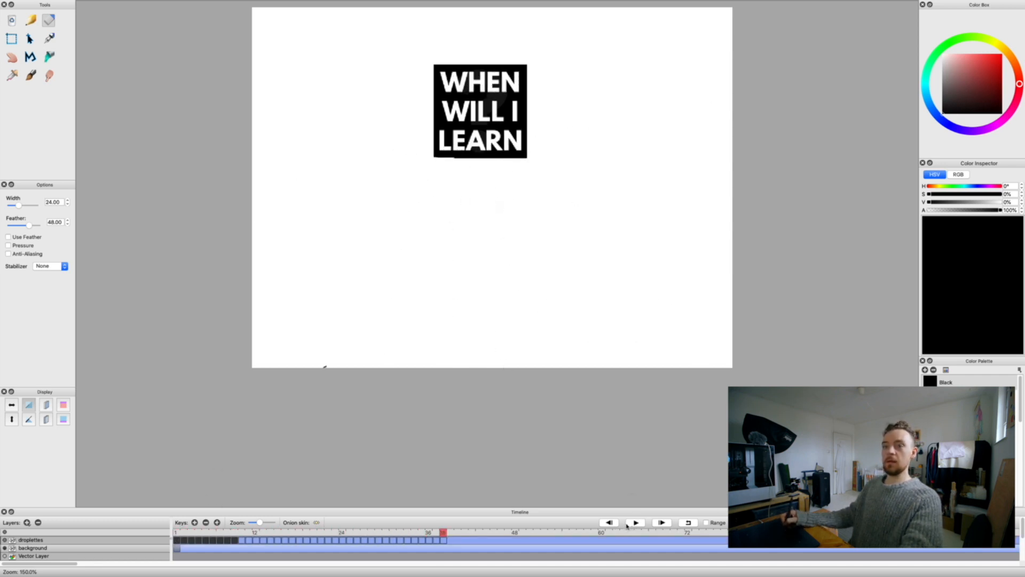
On the droplettes layer, paint the inside of the liquid outline below the logo black on frame 3 with the Brush.
{"action": "left_click", "coordinate": [183, 532]}
{"action": "key", "text": "Left"}
{"action": "key", "text": "Right"}
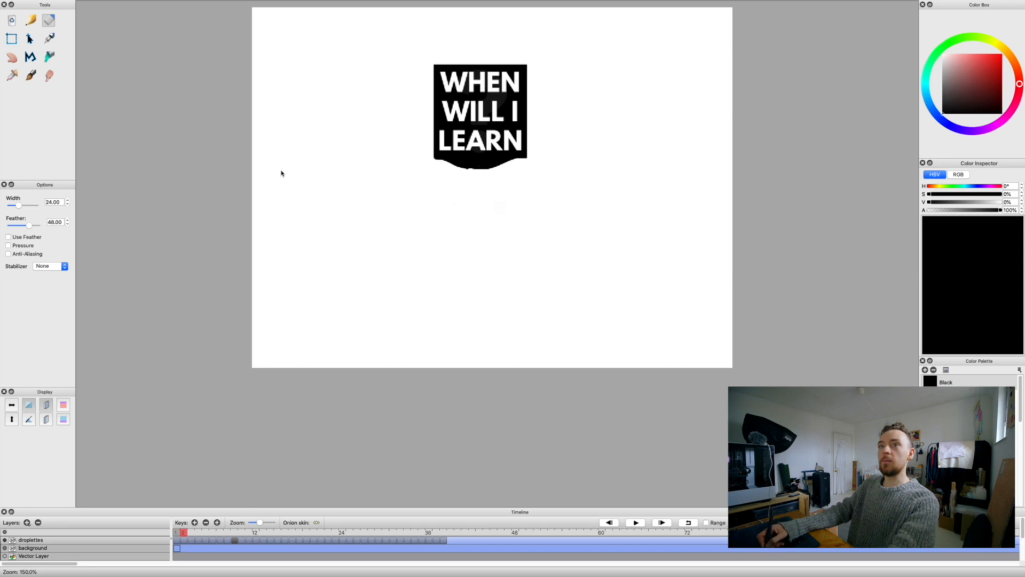
{"action": "key", "text": "b"}
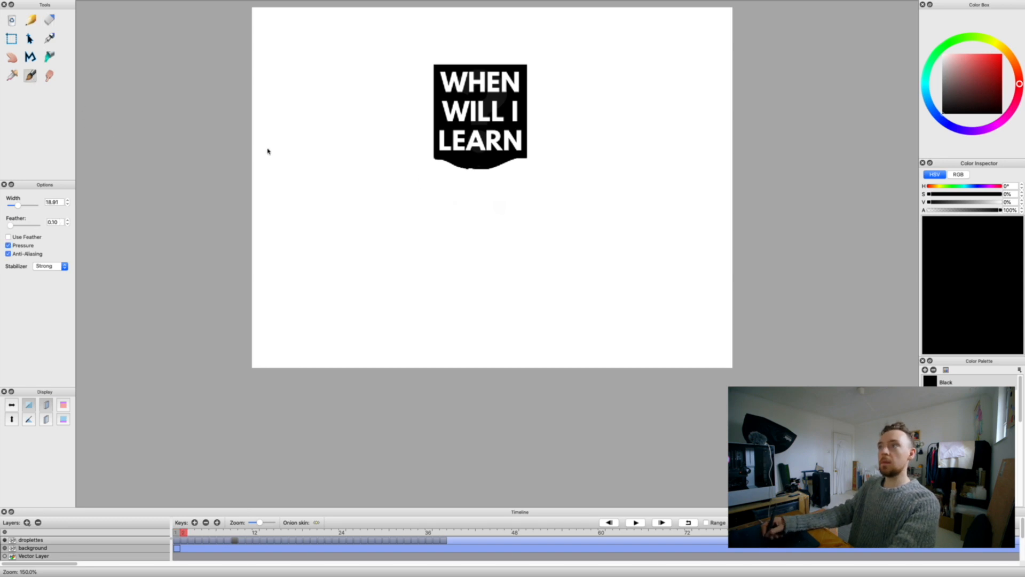
{"action": "key", "text": "Right"}
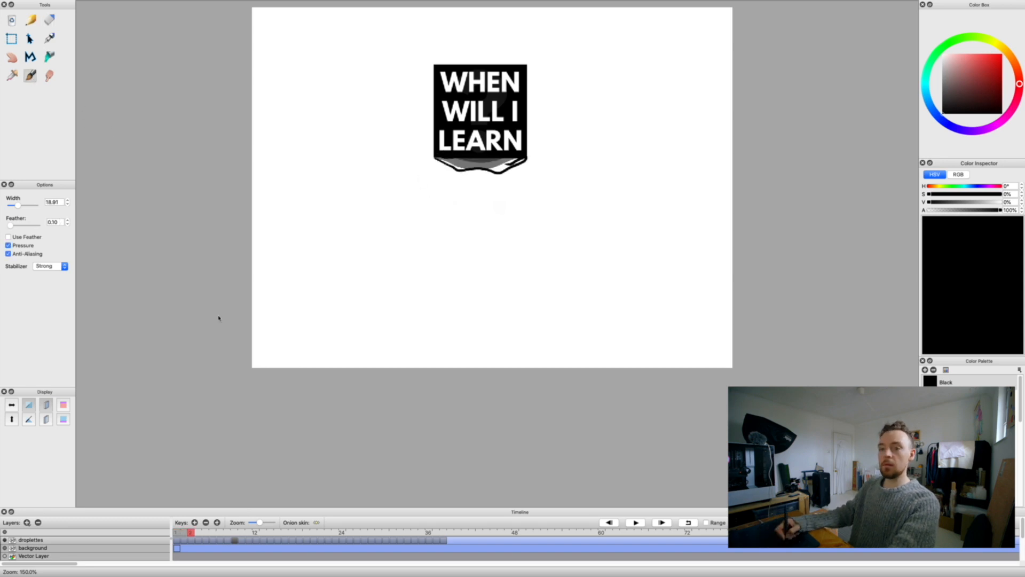
{"action": "mouse_move", "coordinate": [130, 2]}
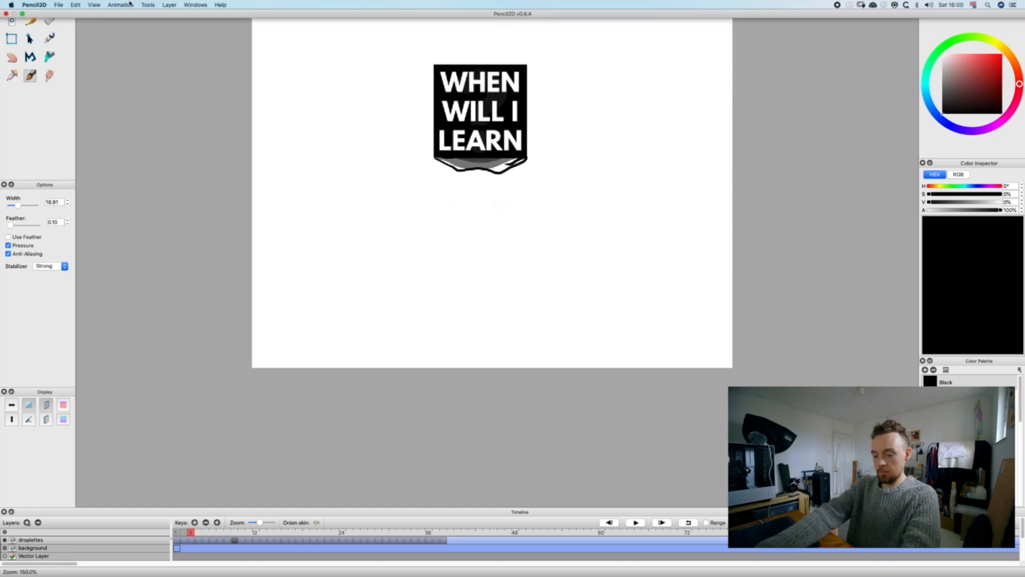
{"action": "key", "text": "super+Up"}
{"action": "key", "text": "super+Up"}
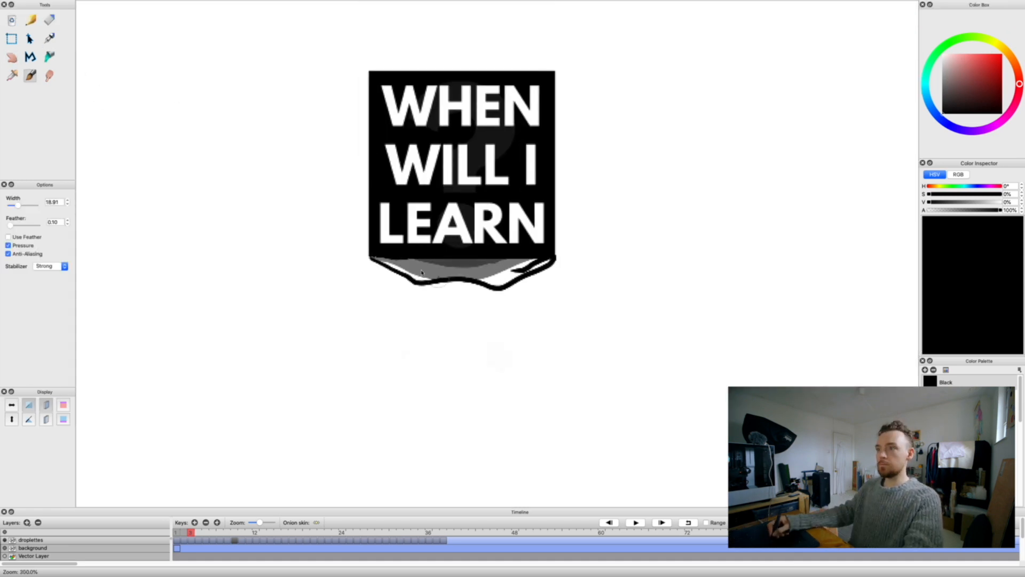
{"action": "mouse_move", "coordinate": [378, 259]}
{"action": "left_mouse_down"}
{"action": "mouse_move", "coordinate": [499, 278]}
{"action": "mouse_move", "coordinate": [543, 262]}
{"action": "mouse_move", "coordinate": [392, 264]}
{"action": "mouse_move", "coordinate": [517, 277]}
{"action": "mouse_move", "coordinate": [543, 265]}
{"action": "mouse_move", "coordinate": [497, 278]}
{"action": "mouse_move", "coordinate": [414, 265]}
{"action": "mouse_move", "coordinate": [422, 277]}
{"action": "mouse_move", "coordinate": [496, 291]}
{"action": "mouse_move", "coordinate": [540, 263]}
{"action": "mouse_move", "coordinate": [394, 265]}
{"action": "mouse_move", "coordinate": [415, 284]}
{"action": "mouse_move", "coordinate": [447, 263]}
{"action": "mouse_move", "coordinate": [412, 263]}
{"action": "mouse_move", "coordinate": [462, 265]}
{"action": "mouse_move", "coordinate": [426, 259]}
{"action": "mouse_move", "coordinate": [552, 262]}
{"action": "mouse_move", "coordinate": [522, 274]}
{"action": "mouse_move", "coordinate": [500, 307]}
{"action": "mouse_move", "coordinate": [526, 278]}
{"action": "mouse_move", "coordinate": [485, 334]}
{"action": "mouse_move", "coordinate": [494, 346]}
{"action": "mouse_move", "coordinate": [508, 289]}
{"action": "mouse_move", "coordinate": [472, 267]}
{"action": "mouse_move", "coordinate": [407, 320]}
{"action": "mouse_move", "coordinate": [384, 261]}
{"action": "mouse_move", "coordinate": [403, 261]}
{"action": "mouse_move", "coordinate": [498, 339]}
{"action": "mouse_move", "coordinate": [535, 259]}
{"action": "left_mouse_up"}
Fill the liquid and its growing drips with black on frames 4 to 8, with the previous-frame onion skin turned off.
{"action": "key", "text": "period"}
{"action": "key", "text": "period"}
{"action": "key", "text": "period"}
{"action": "key", "text": "period"}
{"action": "left_click", "coordinate": [52, 405]}
{"action": "key", "text": "period"}
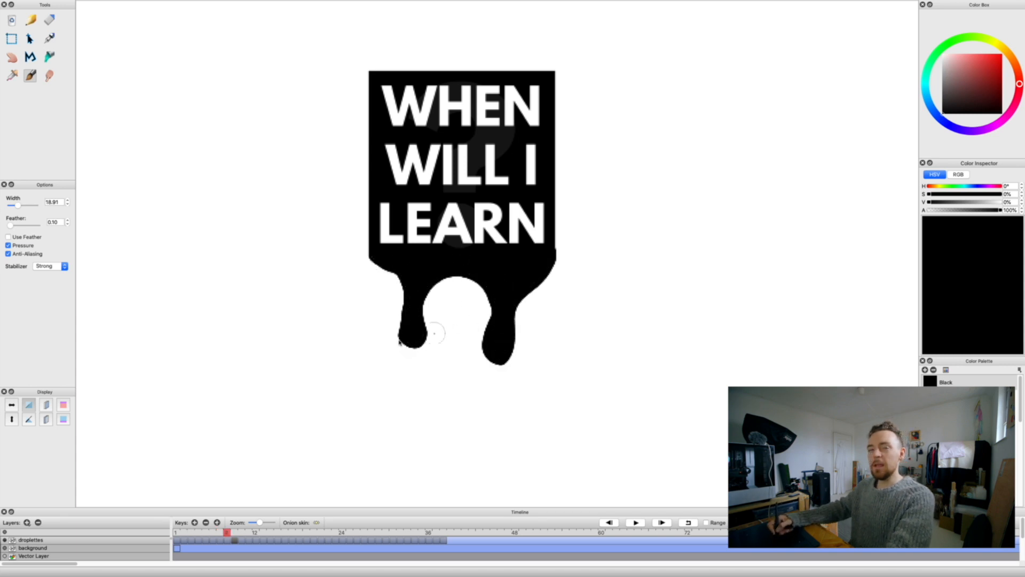
Paint the insides of the two drips and the liquid above them black on frames 9 and 10.
{"action": "key", "text": "period"}
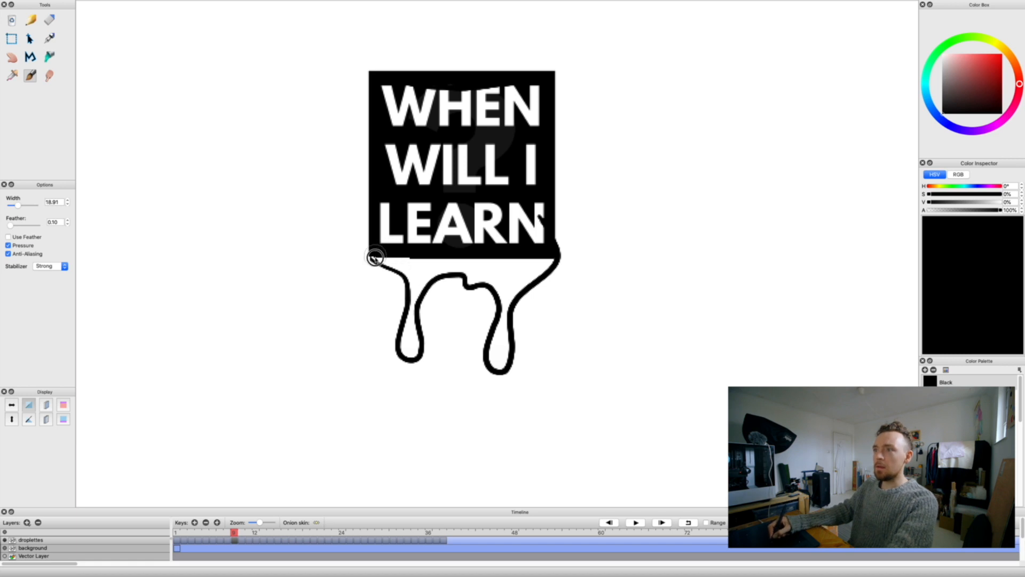
{"action": "mouse_move", "coordinate": [388, 263]}
{"action": "left_mouse_down"}
{"action": "mouse_move", "coordinate": [410, 273]}
{"action": "mouse_move", "coordinate": [435, 257]}
{"action": "mouse_move", "coordinate": [393, 257]}
{"action": "mouse_move", "coordinate": [545, 263]}
{"action": "mouse_move", "coordinate": [512, 295]}
{"action": "mouse_move", "coordinate": [494, 360]}
{"action": "mouse_move", "coordinate": [508, 317]}
{"action": "mouse_move", "coordinate": [482, 279]}
{"action": "mouse_move", "coordinate": [502, 276]}
{"action": "mouse_move", "coordinate": [415, 273]}
{"action": "mouse_move", "coordinate": [433, 270]}
{"action": "mouse_move", "coordinate": [410, 300]}
{"action": "mouse_move", "coordinate": [409, 347]}
{"action": "mouse_move", "coordinate": [406, 318]}
{"action": "left_mouse_up"}
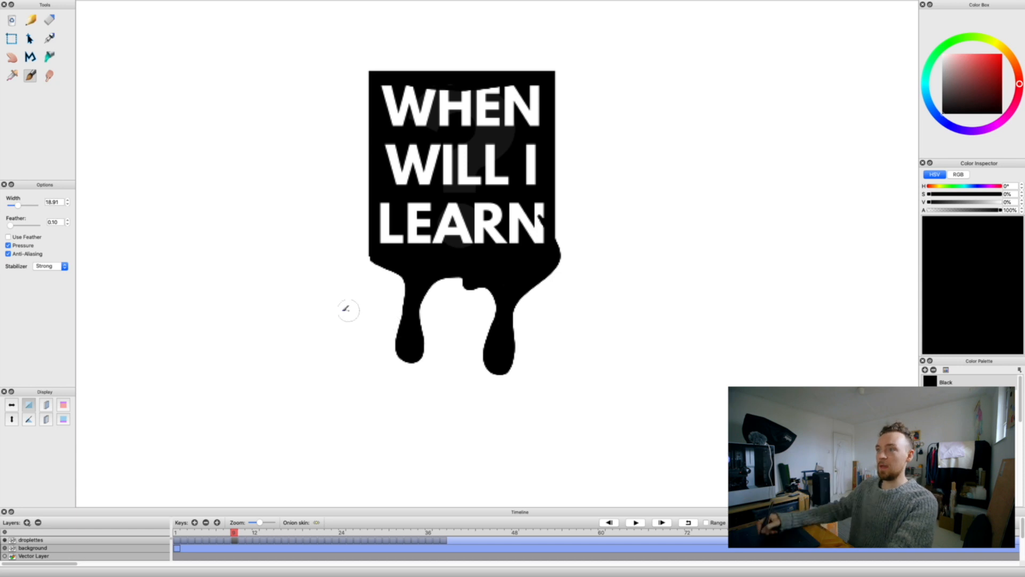
{"action": "key", "text": "period"}
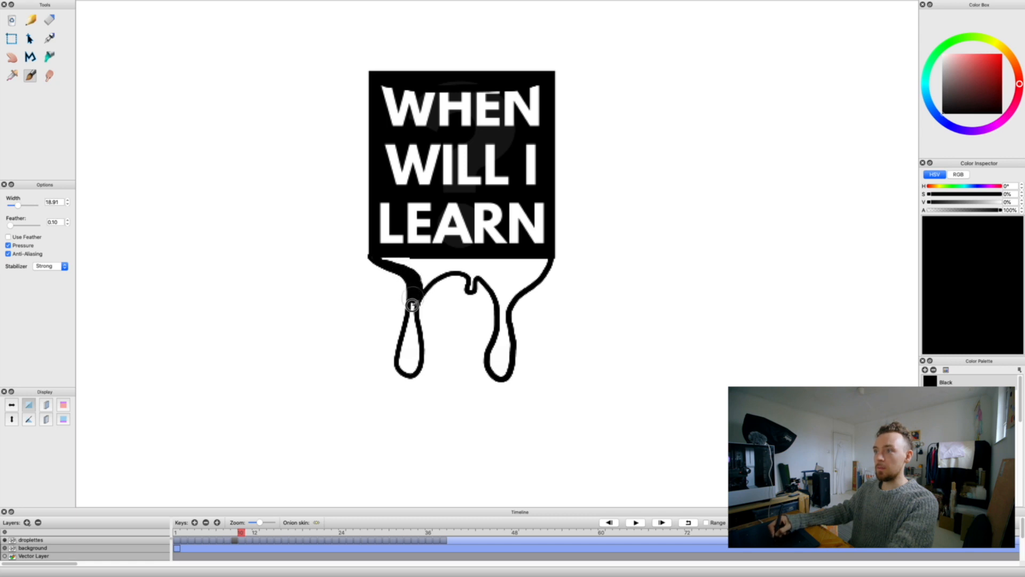
{"action": "left_click_drag", "start_coordinate": [407, 369], "coordinate": [412, 327]}
{"action": "mouse_move", "coordinate": [381, 258]}
{"action": "left_mouse_down"}
{"action": "mouse_move", "coordinate": [437, 260]}
{"action": "mouse_move", "coordinate": [424, 276]}
{"action": "mouse_move", "coordinate": [426, 262]}
{"action": "mouse_move", "coordinate": [420, 285]}
{"action": "mouse_move", "coordinate": [463, 259]}
{"action": "mouse_move", "coordinate": [452, 265]}
{"action": "mouse_move", "coordinate": [471, 271]}
{"action": "mouse_move", "coordinate": [470, 289]}
{"action": "mouse_move", "coordinate": [464, 262]}
{"action": "mouse_move", "coordinate": [502, 262]}
{"action": "mouse_move", "coordinate": [474, 265]}
{"action": "mouse_move", "coordinate": [497, 284]}
{"action": "mouse_move", "coordinate": [495, 272]}
{"action": "mouse_move", "coordinate": [497, 289]}
{"action": "mouse_move", "coordinate": [504, 263]}
{"action": "mouse_move", "coordinate": [549, 258]}
{"action": "mouse_move", "coordinate": [513, 284]}
{"action": "mouse_move", "coordinate": [515, 268]}
{"action": "mouse_move", "coordinate": [541, 268]}
{"action": "mouse_move", "coordinate": [502, 331]}
{"action": "mouse_move", "coordinate": [506, 385]}
{"action": "left_mouse_up"}
Fill the liquid outline and both thinning drips with black on frames 11 and 12.
{"action": "key", "text": "period"}
{"action": "left_click_drag", "start_coordinate": [417, 307], "coordinate": [414, 349]}
{"action": "key", "text": "Return"}
{"action": "key", "text": "period"}
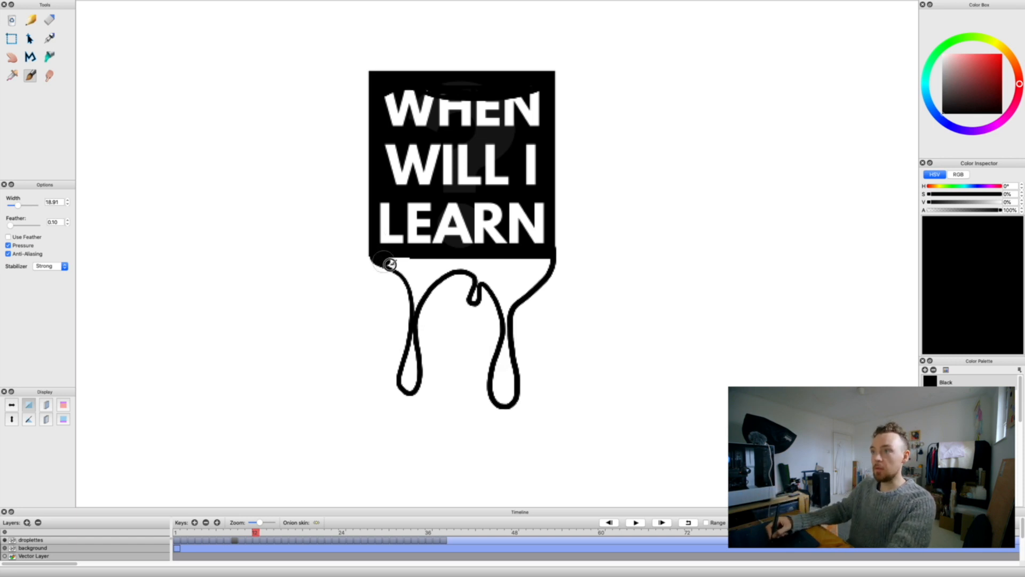
{"action": "left_click_drag", "start_coordinate": [422, 259], "coordinate": [403, 264]}
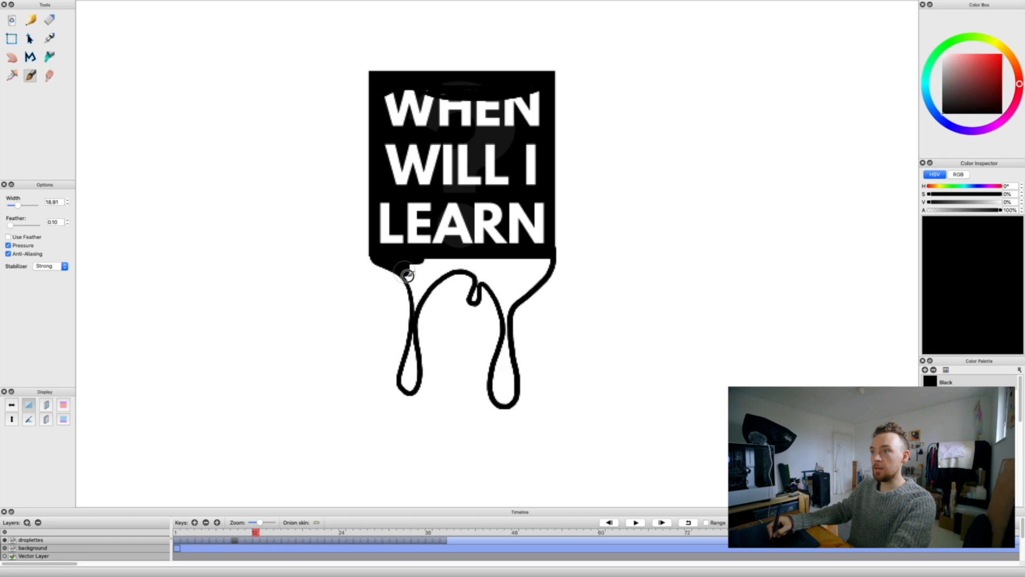
{"action": "mouse_move", "coordinate": [414, 300]}
{"action": "left_mouse_down"}
{"action": "mouse_move", "coordinate": [413, 264]}
{"action": "mouse_move", "coordinate": [478, 280]}
{"action": "mouse_move", "coordinate": [475, 298]}
{"action": "mouse_move", "coordinate": [481, 262]}
{"action": "mouse_move", "coordinate": [545, 260]}
{"action": "mouse_move", "coordinate": [525, 288]}
{"action": "mouse_move", "coordinate": [533, 271]}
{"action": "mouse_move", "coordinate": [502, 273]}
{"action": "mouse_move", "coordinate": [497, 371]}
{"action": "mouse_move", "coordinate": [506, 394]}
{"action": "left_mouse_up"}
{"action": "left_click_drag", "start_coordinate": [412, 343], "coordinate": [410, 386]}
Fill the liquid and both long drips with black on frame 13, leaving the gap between them white.
{"action": "key", "text": "Right"}
{"action": "mouse_move", "coordinate": [385, 259]}
{"action": "left_mouse_down"}
{"action": "mouse_move", "coordinate": [417, 302]}
{"action": "mouse_move", "coordinate": [433, 275]}
{"action": "mouse_move", "coordinate": [398, 265]}
{"action": "mouse_move", "coordinate": [470, 270]}
{"action": "left_mouse_up"}
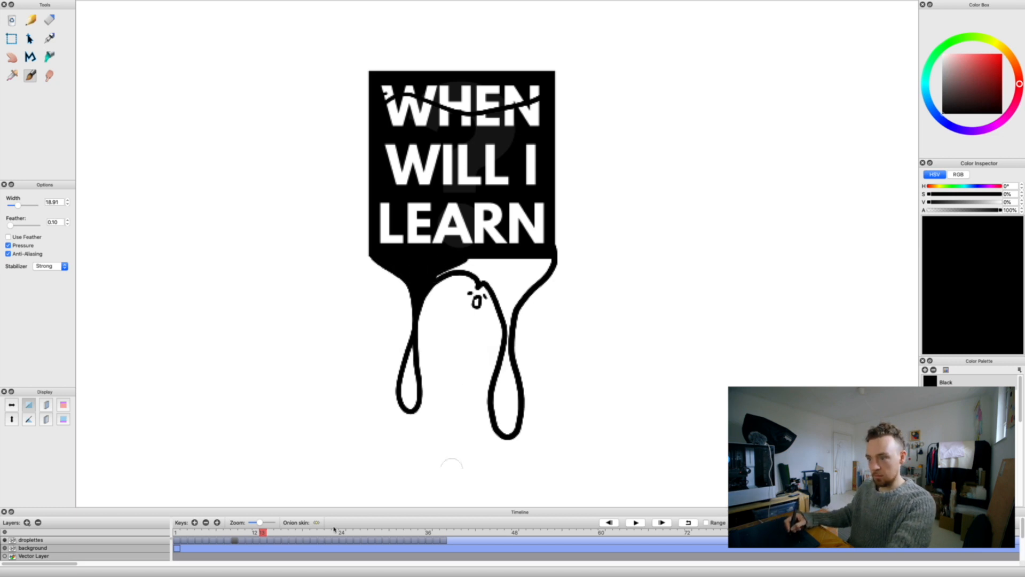
{"action": "mouse_move", "coordinate": [434, 275]}
{"action": "left_mouse_down"}
{"action": "mouse_move", "coordinate": [542, 273]}
{"action": "mouse_move", "coordinate": [500, 276]}
{"action": "mouse_move", "coordinate": [507, 312]}
{"action": "mouse_move", "coordinate": [514, 304]}
{"action": "mouse_move", "coordinate": [497, 398]}
{"action": "mouse_move", "coordinate": [504, 430]}
{"action": "mouse_move", "coordinate": [508, 362]}
{"action": "mouse_move", "coordinate": [510, 403]}
{"action": "left_mouse_up"}
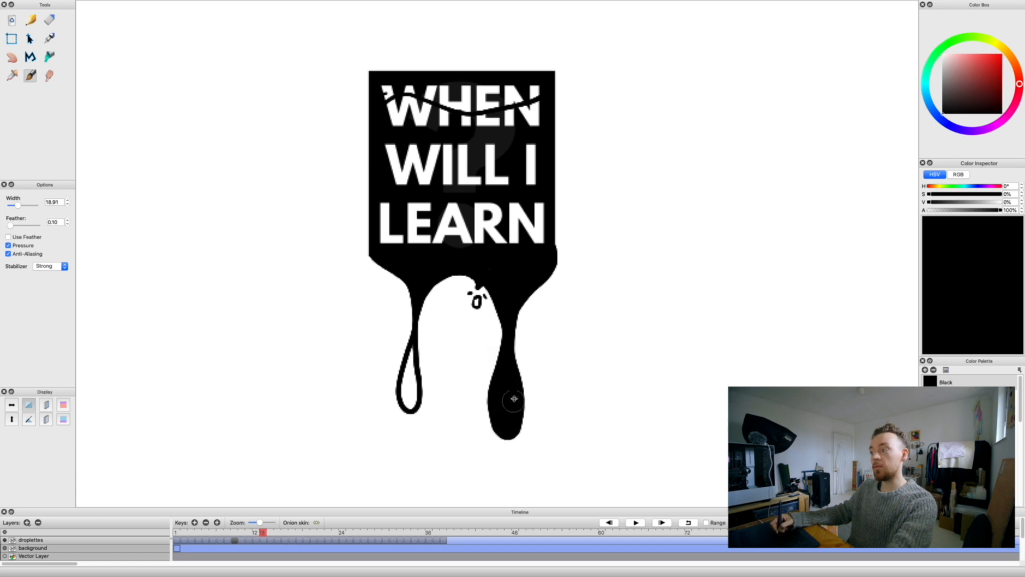
{"action": "mouse_move", "coordinate": [412, 349]}
{"action": "left_mouse_down"}
{"action": "mouse_move", "coordinate": [409, 404]}
{"action": "mouse_move", "coordinate": [410, 370]}
{"action": "mouse_move", "coordinate": [414, 396]}
{"action": "left_mouse_up"}
Fill the liquid and both drips with black on frame 14, combining Brush strokes with the Bucket tool.
{"action": "key", "text": "period"}
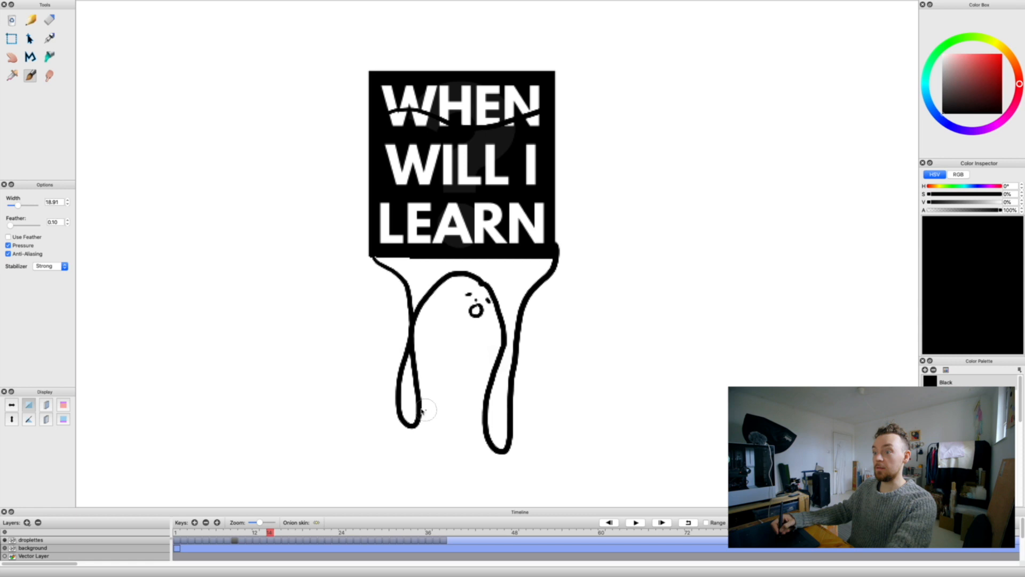
{"action": "mouse_move", "coordinate": [377, 259]}
{"action": "left_mouse_down"}
{"action": "mouse_move", "coordinate": [412, 280]}
{"action": "mouse_move", "coordinate": [414, 306]}
{"action": "mouse_move", "coordinate": [451, 260]}
{"action": "mouse_move", "coordinate": [489, 277]}
{"action": "mouse_move", "coordinate": [512, 271]}
{"action": "mouse_move", "coordinate": [505, 297]}
{"action": "left_mouse_up"}
{"action": "left_click", "coordinate": [49, 57]}
{"action": "left_click", "coordinate": [501, 385]}
{"action": "left_click", "coordinate": [408, 391]}
{"action": "left_click", "coordinate": [30, 75]}
{"action": "left_click", "coordinate": [49, 57]}
{"action": "key", "text": "b"}
{"action": "mouse_move", "coordinate": [407, 369]}
{"action": "left_mouse_down"}
{"action": "mouse_move", "coordinate": [407, 412]}
{"action": "mouse_move", "coordinate": [412, 400]}
{"action": "left_mouse_up"}
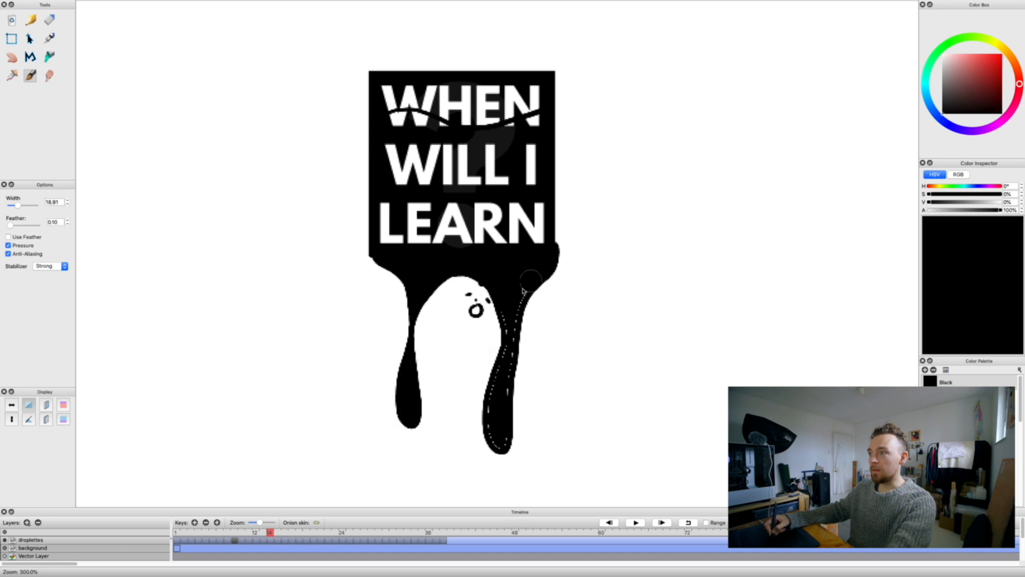
{"action": "key", "text": "k"}
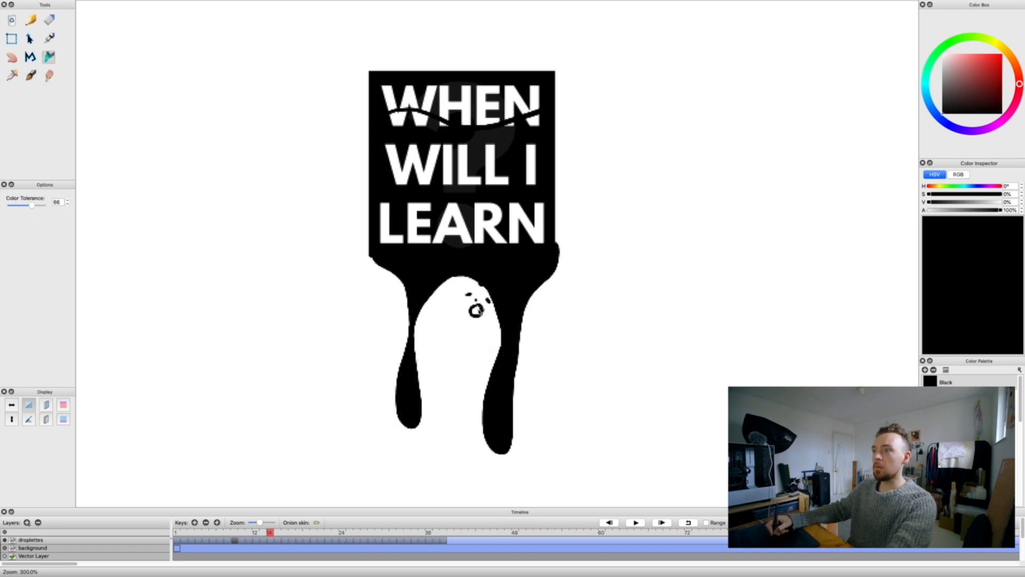
On frame 15, brush the liquid below the logo black, bucket-fill both drips and touch up the remaining gaps.
{"action": "key", "text": "period"}
{"action": "key", "text": "b"}
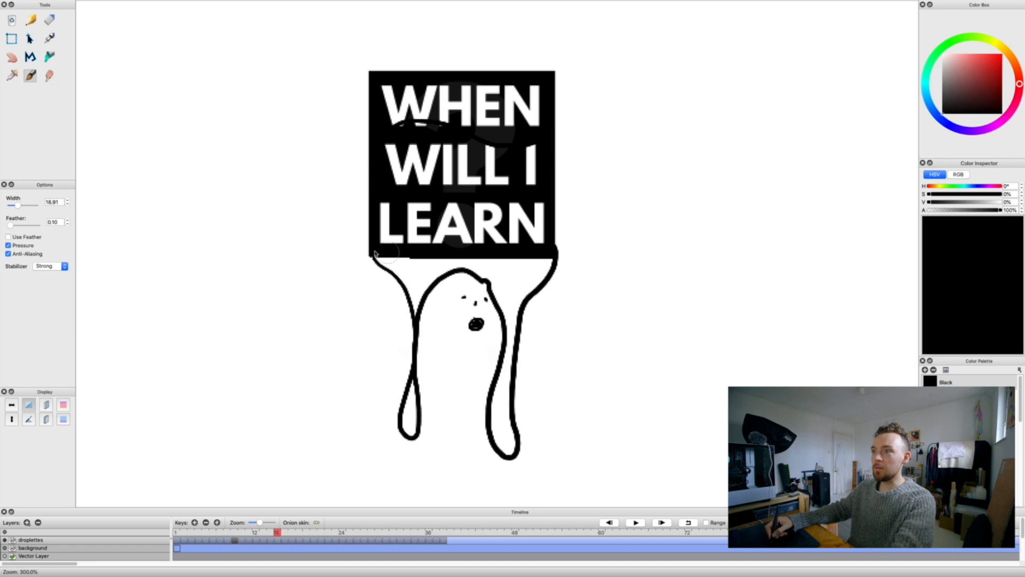
{"action": "mouse_move", "coordinate": [396, 272]}
{"action": "left_mouse_down"}
{"action": "mouse_move", "coordinate": [416, 317]}
{"action": "mouse_move", "coordinate": [413, 281]}
{"action": "mouse_move", "coordinate": [383, 259]}
{"action": "mouse_move", "coordinate": [441, 262]}
{"action": "mouse_move", "coordinate": [401, 268]}
{"action": "mouse_move", "coordinate": [412, 269]}
{"action": "mouse_move", "coordinate": [414, 285]}
{"action": "mouse_move", "coordinate": [423, 273]}
{"action": "mouse_move", "coordinate": [500, 299]}
{"action": "left_mouse_up"}
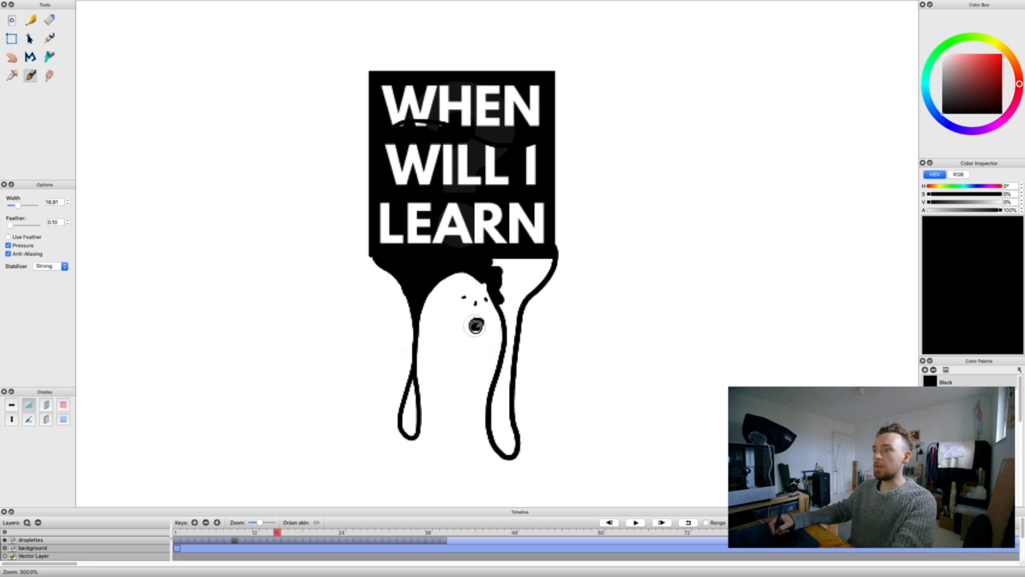
{"action": "mouse_move", "coordinate": [492, 261]}
{"action": "left_mouse_down"}
{"action": "mouse_move", "coordinate": [548, 259]}
{"action": "mouse_move", "coordinate": [514, 303]}
{"action": "left_mouse_up"}
{"action": "key", "text": "k"}
{"action": "left_click", "coordinate": [506, 374]}
{"action": "left_click", "coordinate": [410, 416]}
{"action": "key", "text": "b"}
{"action": "mouse_move", "coordinate": [414, 382]}
{"action": "left_mouse_down"}
{"action": "mouse_move", "coordinate": [414, 411]}
{"action": "mouse_move", "coordinate": [494, 367]}
{"action": "mouse_move", "coordinate": [459, 394]}
{"action": "left_mouse_up"}
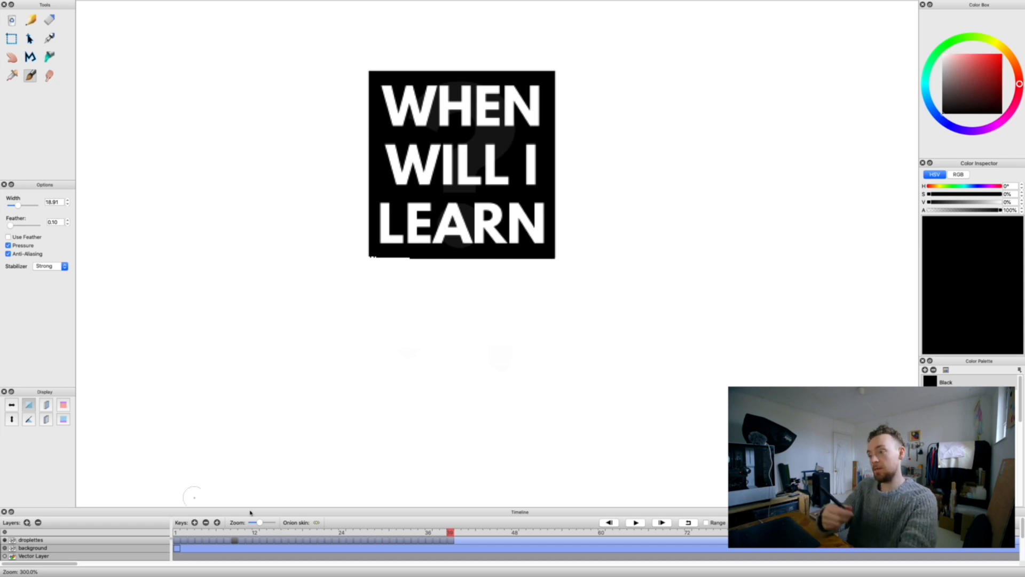
On frame 16, brush the liquid below the logo black, bucket-fill both drips and brush over the leftover white specks.
{"action": "key", "text": "super+z"}
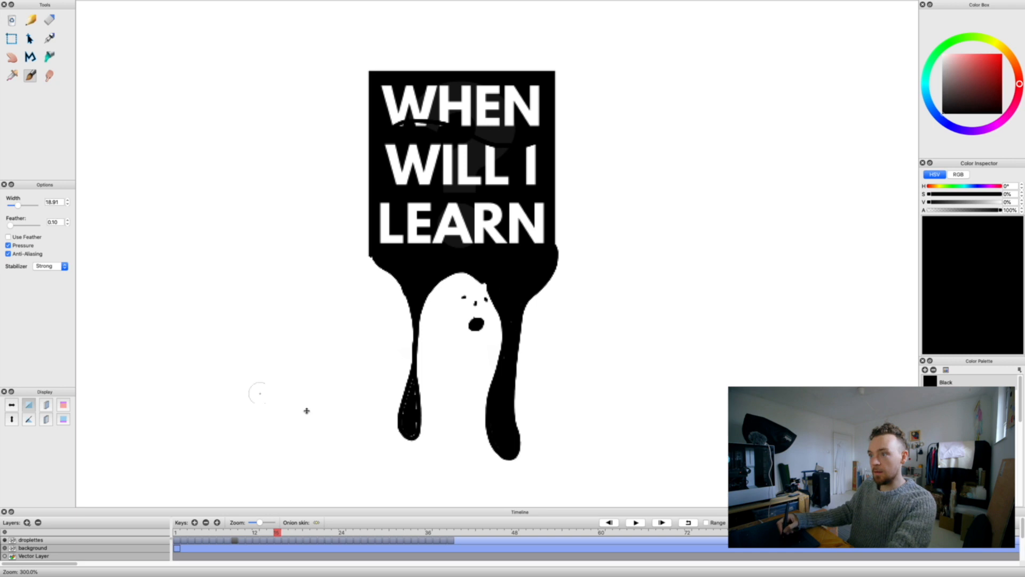
{"action": "key", "text": "Right"}
{"action": "left_click_drag", "start_coordinate": [373, 258], "coordinate": [551, 259]}
{"action": "key", "text": "k"}
{"action": "left_click", "coordinate": [507, 432]}
{"action": "left_click", "coordinate": [412, 422]}
{"action": "left_click", "coordinate": [412, 272]}
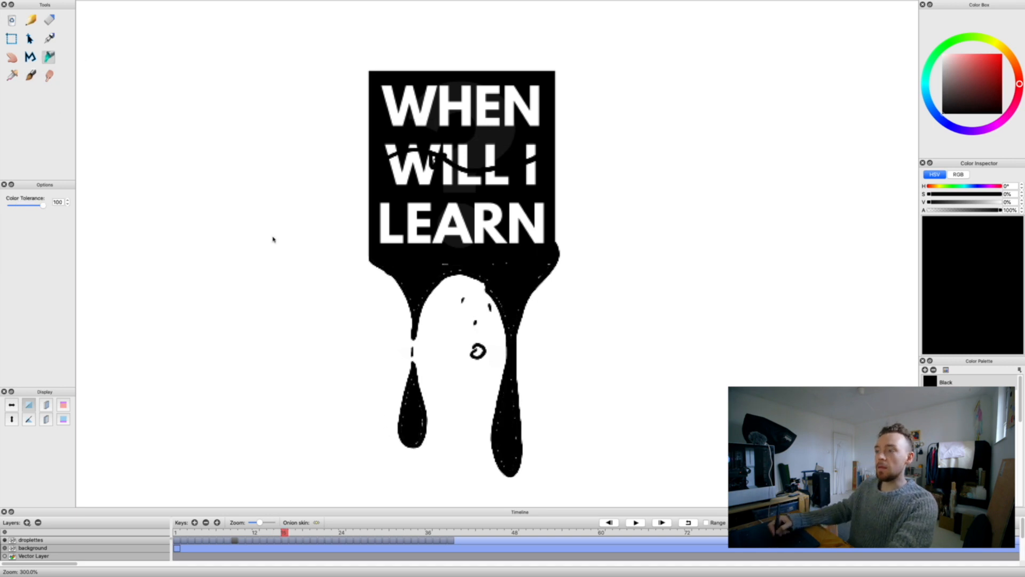
{"action": "left_click", "coordinate": [34, 79]}
{"action": "mouse_move", "coordinate": [403, 280]}
{"action": "left_mouse_down"}
{"action": "mouse_move", "coordinate": [506, 309]}
{"action": "mouse_move", "coordinate": [550, 257]}
{"action": "left_mouse_up"}
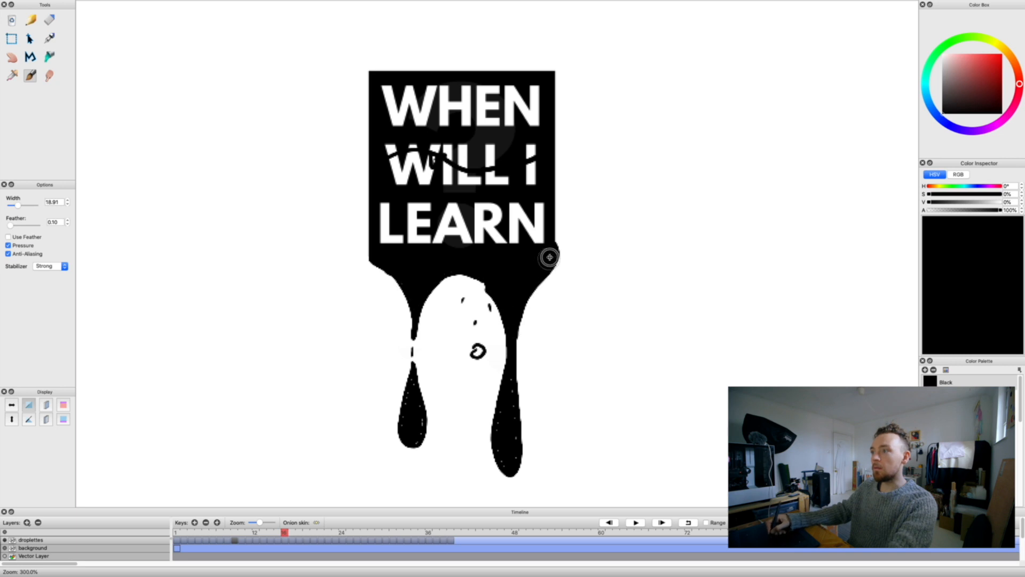
{"action": "mouse_move", "coordinate": [509, 385]}
{"action": "left_mouse_down"}
{"action": "mouse_move", "coordinate": [508, 371]}
{"action": "mouse_move", "coordinate": [510, 472]}
{"action": "left_mouse_up"}
{"action": "left_click", "coordinate": [564, 294]}
On frame 17, fill the liquid, the detached teardrop, the small droplet and the long drip with black, and decline the save reminder.
{"action": "key", "text": "period"}
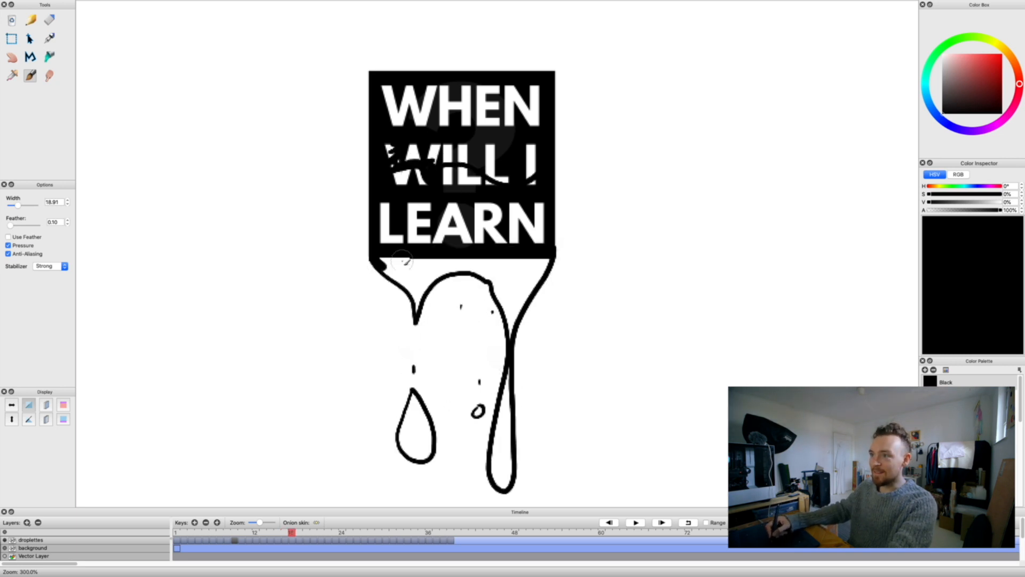
{"action": "mouse_move", "coordinate": [408, 260]}
{"action": "left_mouse_down"}
{"action": "mouse_move", "coordinate": [416, 313]}
{"action": "mouse_move", "coordinate": [542, 261]}
{"action": "left_mouse_up"}
{"action": "key", "text": "k"}
{"action": "left_click", "coordinate": [416, 430]}
{"action": "left_click", "coordinate": [478, 412]}
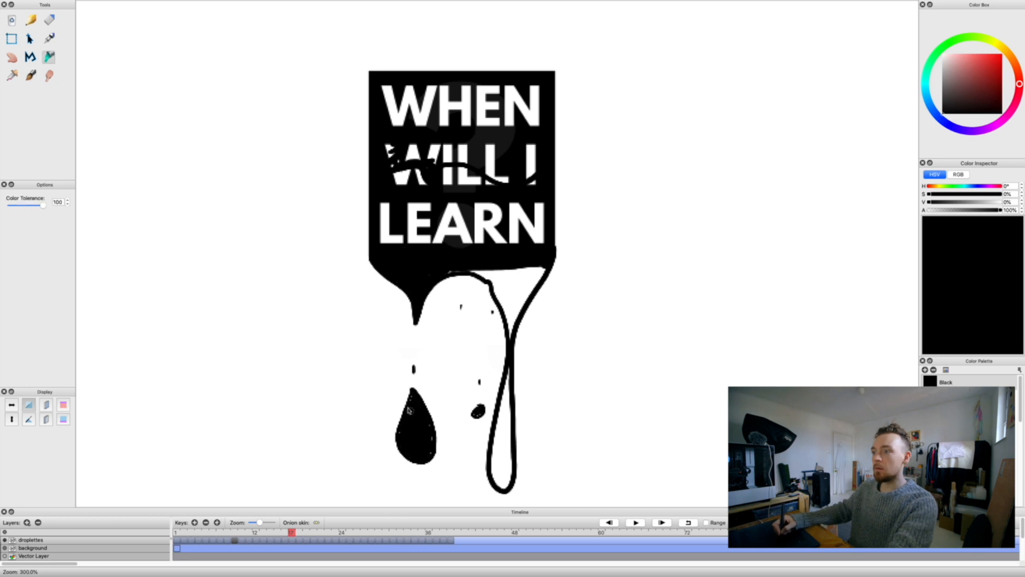
{"action": "left_click", "coordinate": [516, 294]}
{"action": "left_click", "coordinate": [503, 448]}
{"action": "key", "text": "b"}
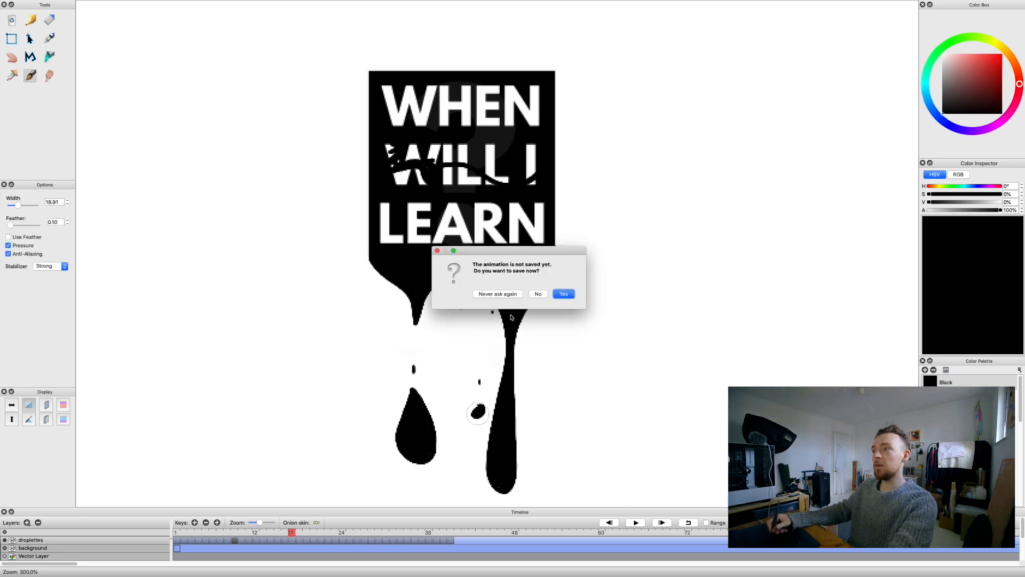
{"action": "left_click", "coordinate": [537, 295]}
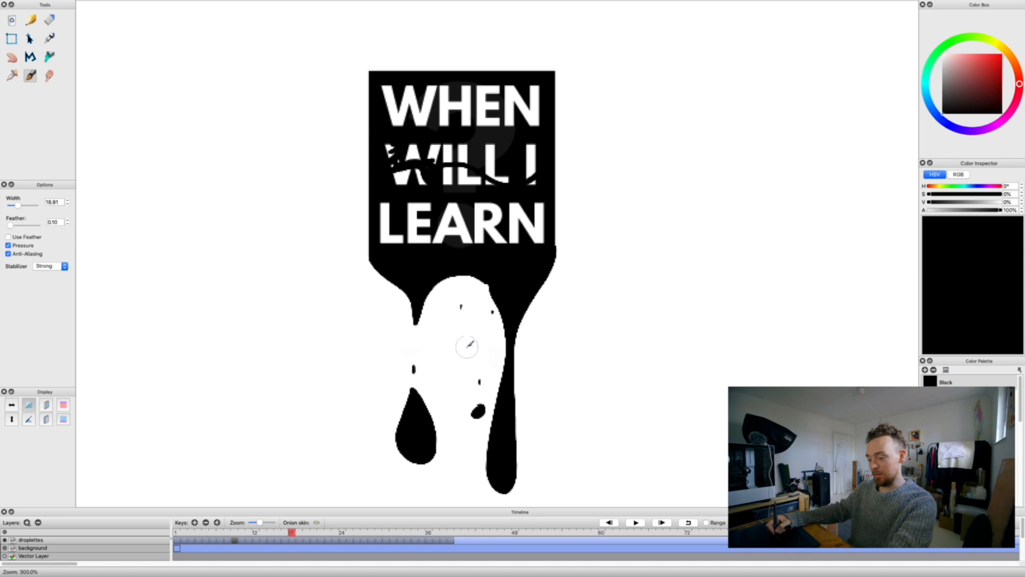
On frame 18, fill the liquid, the falling teardrop, the long drip and the small droplet with black and brush over the gaps.
{"action": "key", "text": "period"}
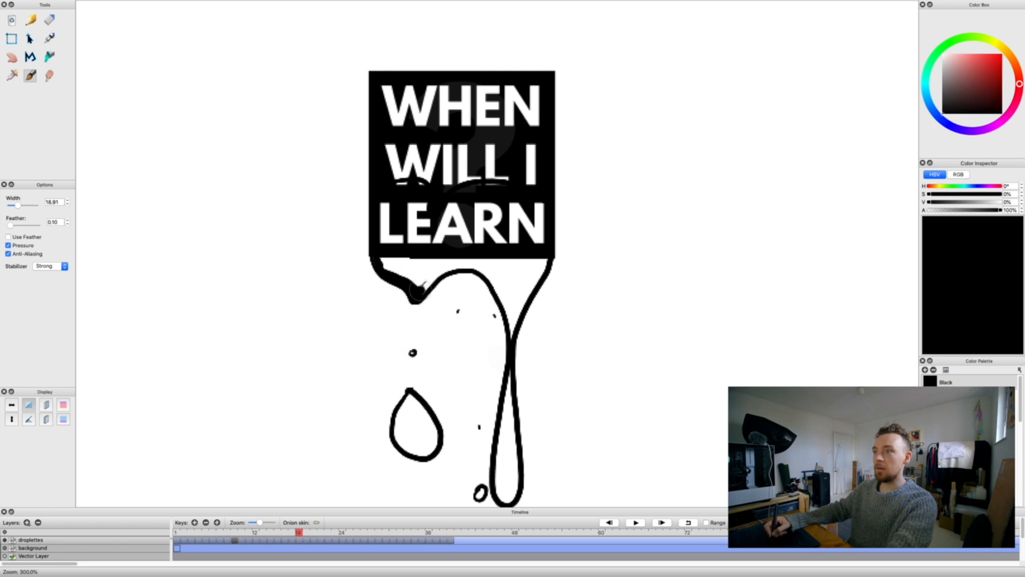
{"action": "mouse_move", "coordinate": [385, 258]}
{"action": "left_mouse_down"}
{"action": "mouse_move", "coordinate": [541, 255]}
{"action": "mouse_move", "coordinate": [545, 265]}
{"action": "left_mouse_up"}
{"action": "left_click", "coordinate": [51, 58]}
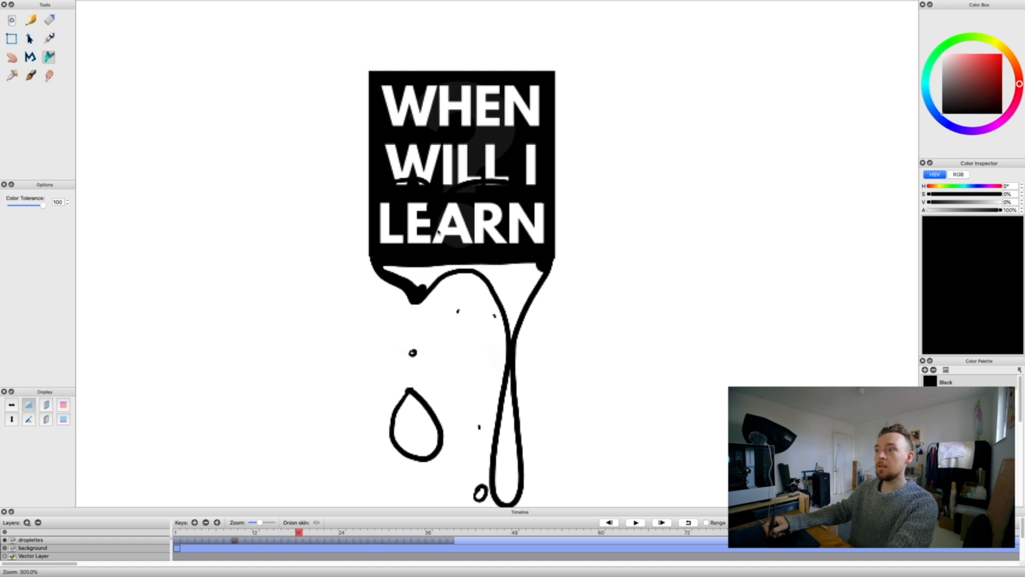
{"action": "left_click", "coordinate": [428, 276]}
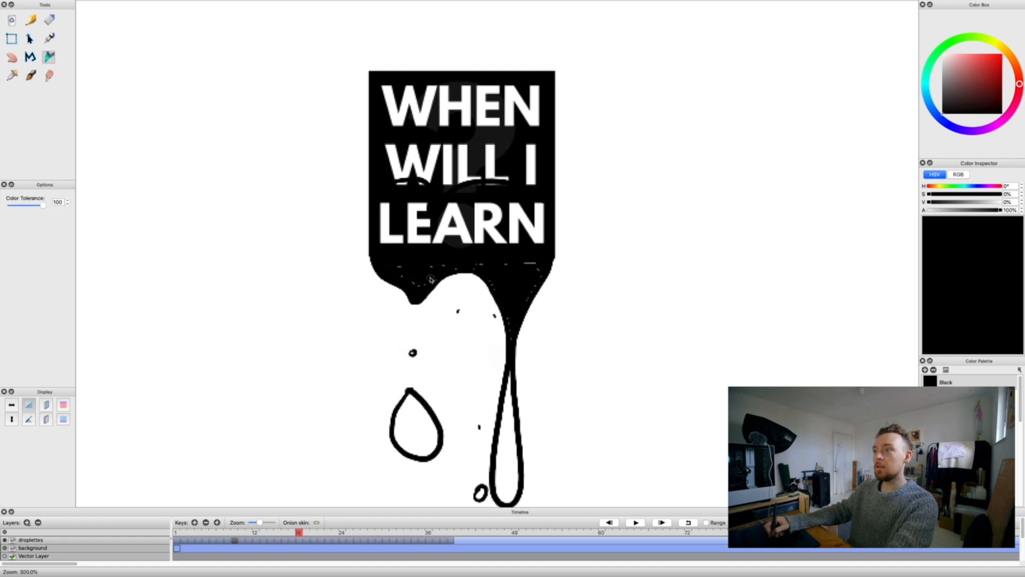
{"action": "left_click", "coordinate": [417, 427]}
{"action": "left_click", "coordinate": [504, 431]}
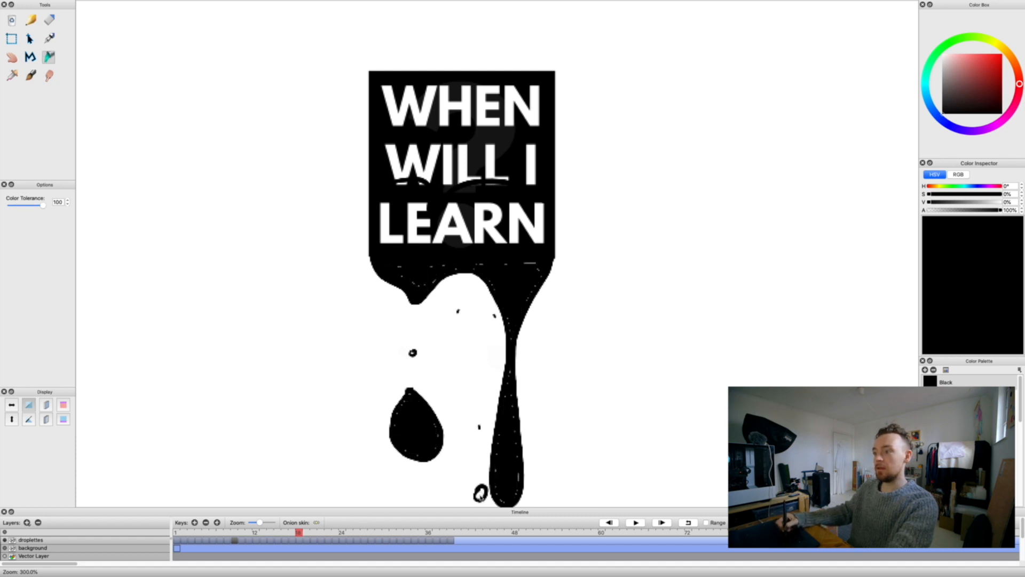
{"action": "left_click", "coordinate": [30, 76]}
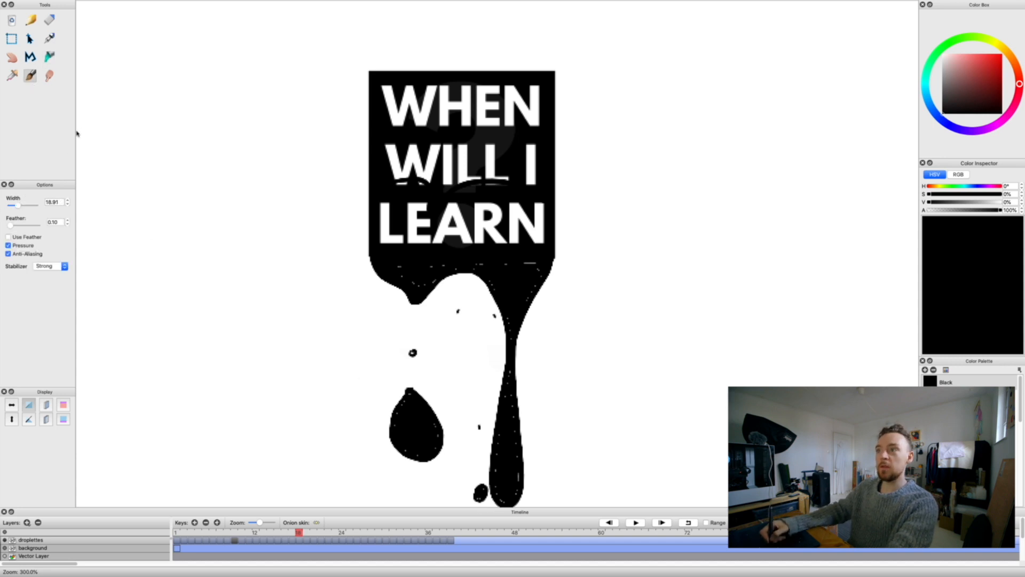
{"action": "mouse_move", "coordinate": [394, 266]}
{"action": "left_mouse_down"}
{"action": "mouse_move", "coordinate": [414, 284]}
{"action": "mouse_move", "coordinate": [453, 266]}
{"action": "mouse_move", "coordinate": [427, 270]}
{"action": "mouse_move", "coordinate": [535, 271]}
{"action": "mouse_move", "coordinate": [519, 303]}
{"action": "mouse_move", "coordinate": [493, 279]}
{"action": "mouse_move", "coordinate": [531, 317]}
{"action": "left_mouse_up"}
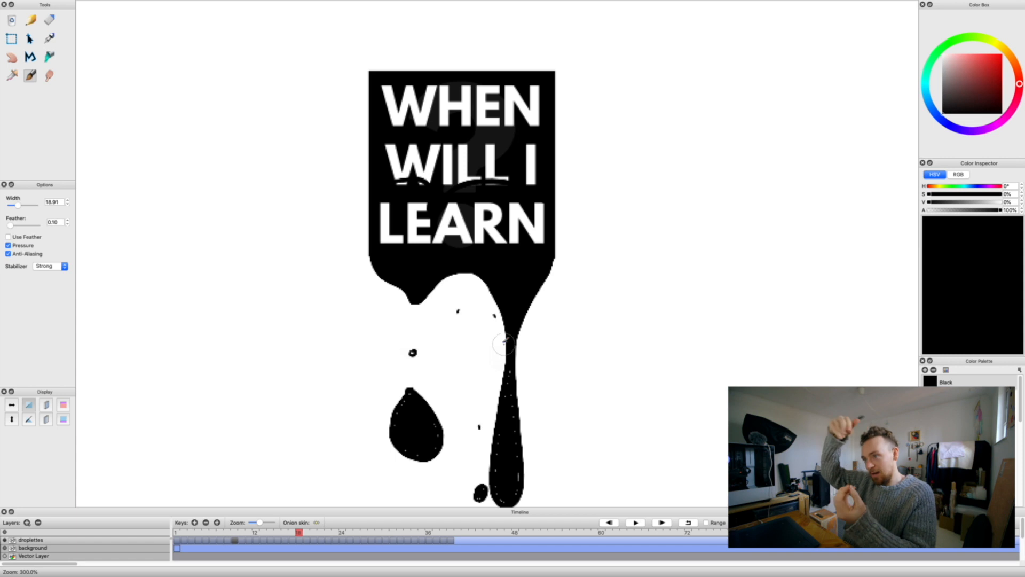
{"action": "left_click_drag", "start_coordinate": [499, 472], "coordinate": [487, 407]}
On frame 19, brush the liquid edge, the round drop, the teardrop and the small droplets solid black.
{"action": "key", "text": "."}
{"action": "mouse_move", "coordinate": [368, 197]}
{"action": "left_mouse_down"}
{"action": "mouse_move", "coordinate": [517, 207]}
{"action": "mouse_move", "coordinate": [517, 222]}
{"action": "mouse_move", "coordinate": [497, 239]}
{"action": "left_mouse_up"}
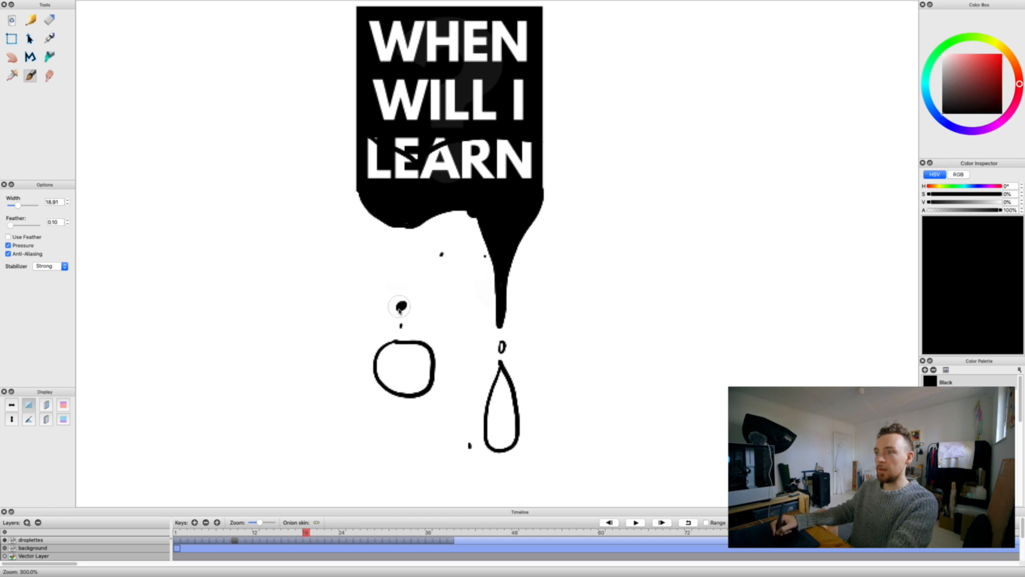
{"action": "left_click", "coordinate": [536, 299]}
{"action": "left_click_drag", "start_coordinate": [417, 346], "coordinate": [385, 353]}
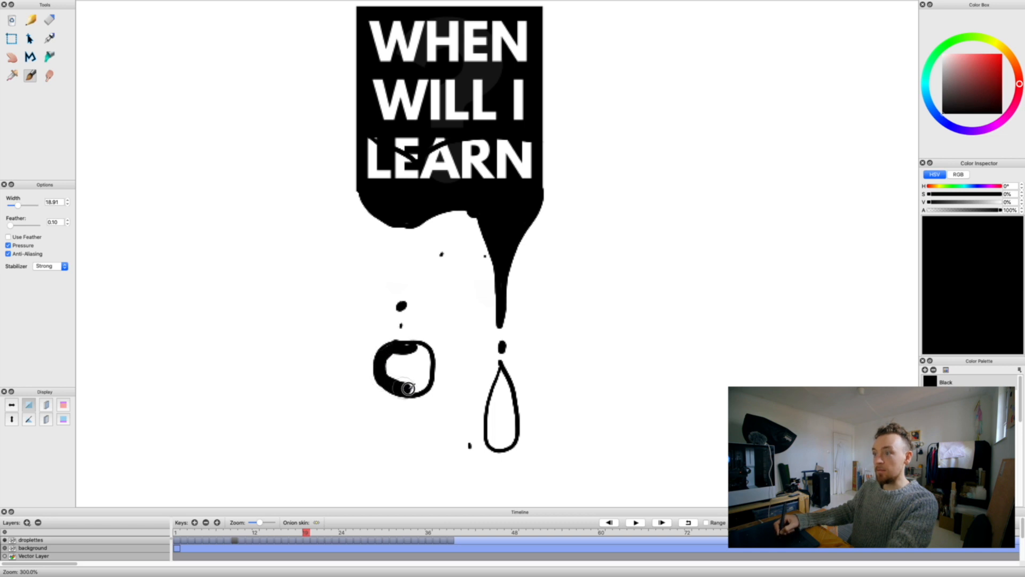
{"action": "left_click_drag", "start_coordinate": [415, 351], "coordinate": [400, 373]}
{"action": "left_click_drag", "start_coordinate": [500, 374], "coordinate": [488, 435]}
On frame 20, brush the liquid under the logo, the oval drop and the teardrop solid black.
{"action": "key", "text": "."}
{"action": "mouse_move", "coordinate": [365, 198]}
{"action": "left_mouse_down"}
{"action": "mouse_move", "coordinate": [498, 250]}
{"action": "mouse_move", "coordinate": [535, 198]}
{"action": "left_mouse_up"}
{"action": "mouse_move", "coordinate": [428, 200]}
{"action": "left_mouse_down"}
{"action": "mouse_move", "coordinate": [403, 219]}
{"action": "mouse_move", "coordinate": [442, 198]}
{"action": "mouse_move", "coordinate": [480, 199]}
{"action": "mouse_move", "coordinate": [505, 227]}
{"action": "mouse_move", "coordinate": [518, 210]}
{"action": "mouse_move", "coordinate": [502, 210]}
{"action": "mouse_move", "coordinate": [502, 243]}
{"action": "left_mouse_up"}
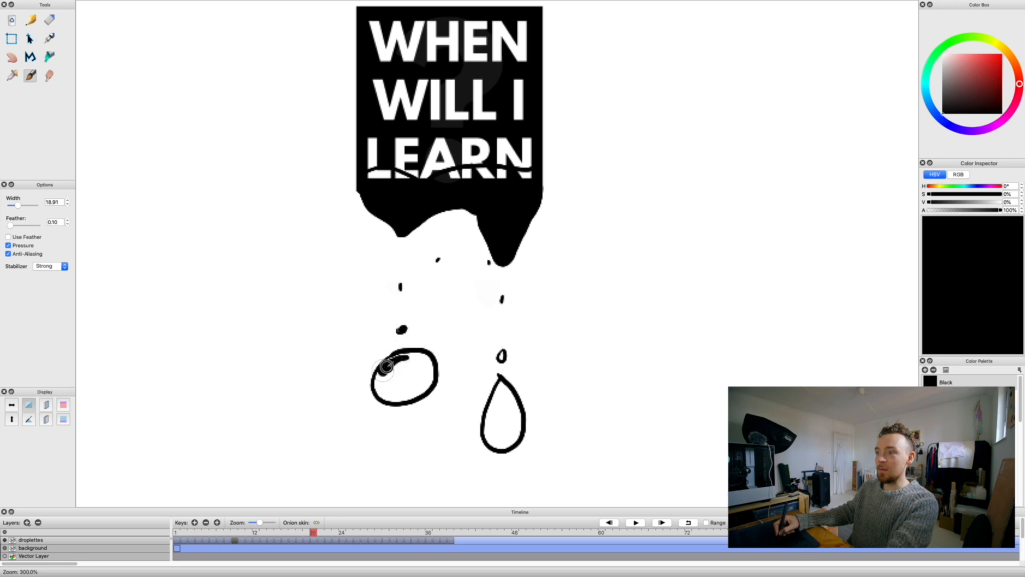
{"action": "mouse_move", "coordinate": [380, 392]}
{"action": "left_mouse_down"}
{"action": "mouse_move", "coordinate": [421, 384]}
{"action": "mouse_move", "coordinate": [429, 363]}
{"action": "mouse_move", "coordinate": [410, 355]}
{"action": "mouse_move", "coordinate": [390, 367]}
{"action": "mouse_move", "coordinate": [392, 382]}
{"action": "mouse_move", "coordinate": [419, 361]}
{"action": "mouse_move", "coordinate": [393, 384]}
{"action": "mouse_move", "coordinate": [423, 368]}
{"action": "left_mouse_up"}
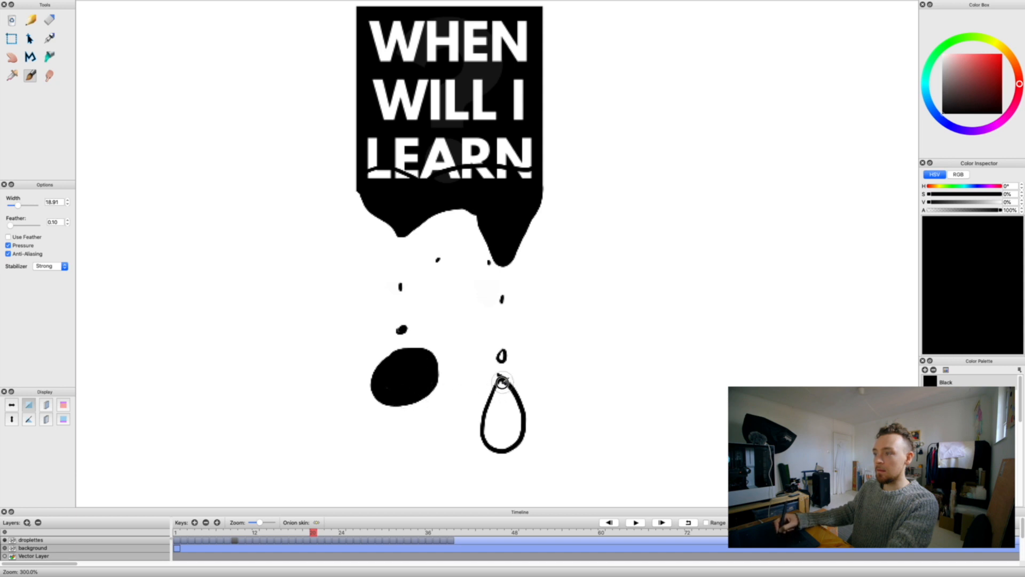
{"action": "left_click_drag", "start_coordinate": [488, 435], "coordinate": [512, 406]}
Brush the falling drops and the liquid edge under the logo solid black on frames 21 to 23.
{"action": "key", "text": "period"}
{"action": "left_click_drag", "start_coordinate": [389, 398], "coordinate": [408, 385]}
{"action": "left_click_drag", "start_coordinate": [490, 406], "coordinate": [511, 427]}
{"action": "mouse_move", "coordinate": [369, 197]}
{"action": "left_mouse_down"}
{"action": "mouse_move", "coordinate": [502, 230]}
{"action": "mouse_move", "coordinate": [479, 195]}
{"action": "mouse_move", "coordinate": [510, 216]}
{"action": "left_mouse_up"}
{"action": "key", "text": "period"}
{"action": "left_click_drag", "start_coordinate": [376, 449], "coordinate": [427, 465]}
{"action": "key", "text": "period"}
{"action": "left_click_drag", "start_coordinate": [365, 198], "coordinate": [528, 206]}
{"action": "left_click_drag", "start_coordinate": [497, 496], "coordinate": [534, 470]}
Brush the lower falling drops black on the following frames and fill the thin liquid edge under the logo on frame 25.
{"action": "key", "text": "space"}
{"action": "left_click_drag", "start_coordinate": [357, 281], "coordinate": [353, 164]}
{"action": "mouse_move", "coordinate": [395, 390]}
{"action": "left_mouse_down"}
{"action": "mouse_move", "coordinate": [428, 411]}
{"action": "mouse_move", "coordinate": [419, 407]}
{"action": "left_mouse_up"}
{"action": "key", "text": "period"}
{"action": "mouse_move", "coordinate": [392, 475]}
{"action": "left_mouse_down"}
{"action": "mouse_move", "coordinate": [412, 460]}
{"action": "mouse_move", "coordinate": [425, 487]}
{"action": "left_mouse_up"}
{"action": "left_click_drag", "start_coordinate": [494, 406], "coordinate": [529, 430]}
{"action": "key", "text": "period"}
{"action": "key", "text": "comma"}
{"action": "key", "text": "period"}
{"action": "key", "text": "period"}
{"action": "key", "text": "period"}
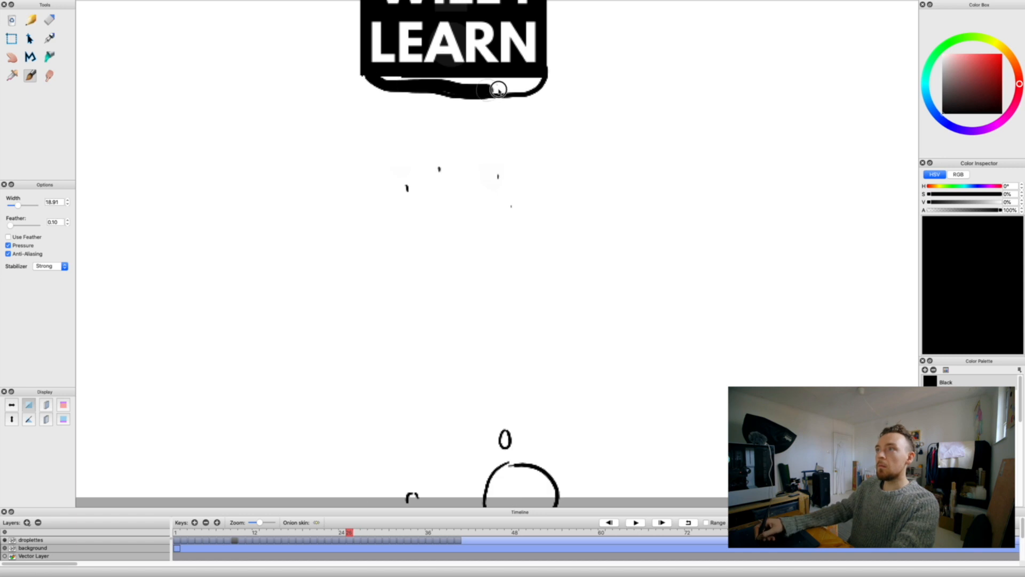
{"action": "left_click_drag", "start_coordinate": [402, 59], "coordinate": [510, 80]}
Hide the background layer and brush both large drops solid black on frames 28 and 30.
{"action": "left_click", "coordinate": [4, 548]}
{"action": "key", "text": "period"}
{"action": "left_click_drag", "start_coordinate": [436, 50], "coordinate": [393, 75]}
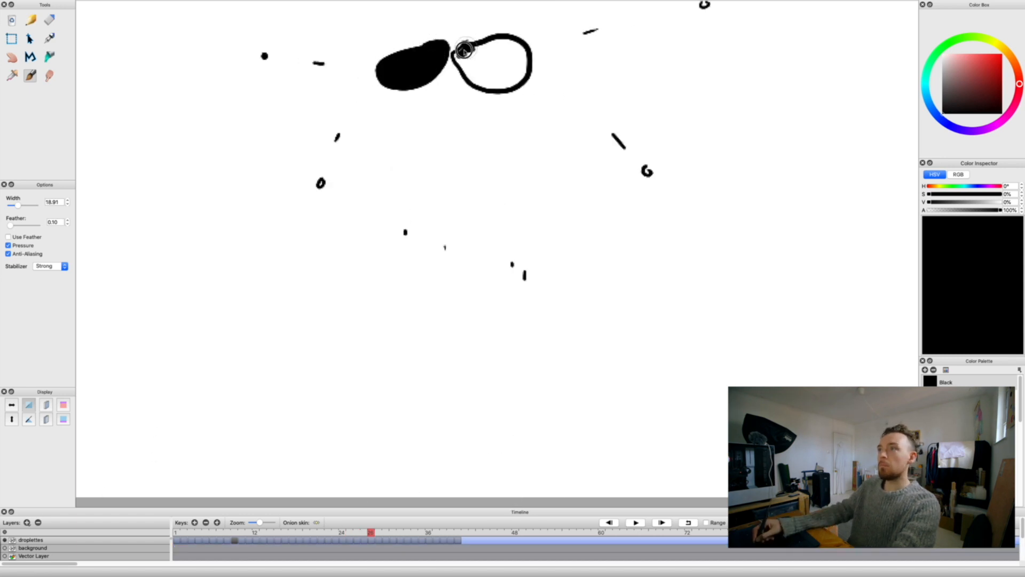
{"action": "left_click_drag", "start_coordinate": [467, 48], "coordinate": [513, 75]}
{"action": "key", "text": "period"}
{"action": "key", "text": "period"}
{"action": "left_click_drag", "start_coordinate": [399, 65], "coordinate": [395, 96]}
{"action": "left_click_drag", "start_coordinate": [490, 72], "coordinate": [513, 83]}
Brush the large drops solid black across frames 31 to 34.
{"action": "key", "text": "period"}
{"action": "left_click_drag", "start_coordinate": [481, 104], "coordinate": [500, 121]}
{"action": "key", "text": "period"}
{"action": "left_click_drag", "start_coordinate": [392, 131], "coordinate": [400, 171]}
{"action": "key", "text": "period"}
{"action": "key", "text": "period"}
{"action": "left_click_drag", "start_coordinate": [392, 400], "coordinate": [406, 451]}
{"action": "key", "text": "period"}
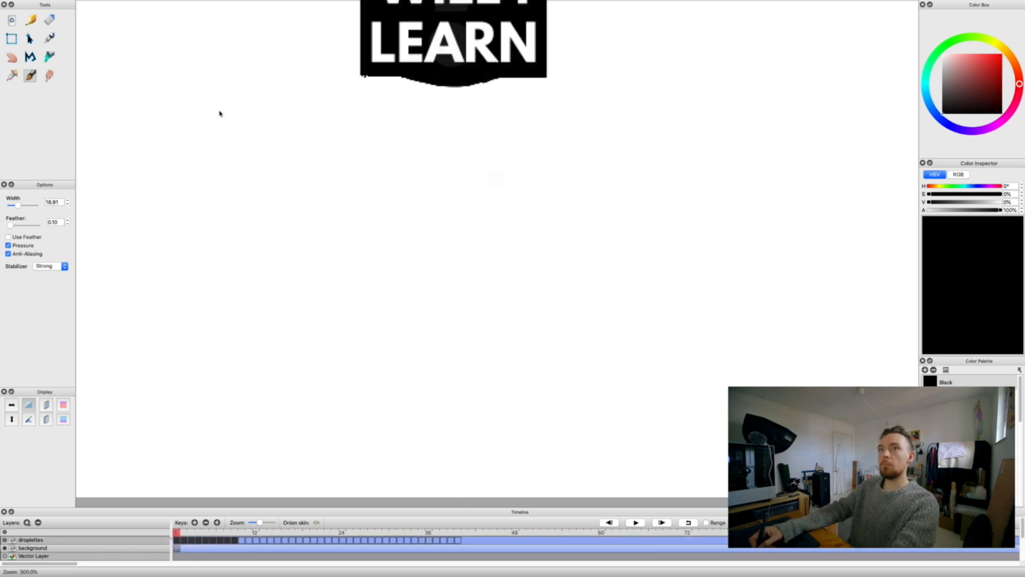
Set the Eraser width to 1.98 and erase a slightly wavy line along the logo's top edge on frame 2.
{"action": "key", "text": "h"}
{"action": "mouse_move", "coordinate": [341, 82]}
{"action": "left_mouse_down"}
{"action": "mouse_move", "coordinate": [379, 171]}
{"action": "mouse_move", "coordinate": [383, 311]}
{"action": "left_mouse_up"}
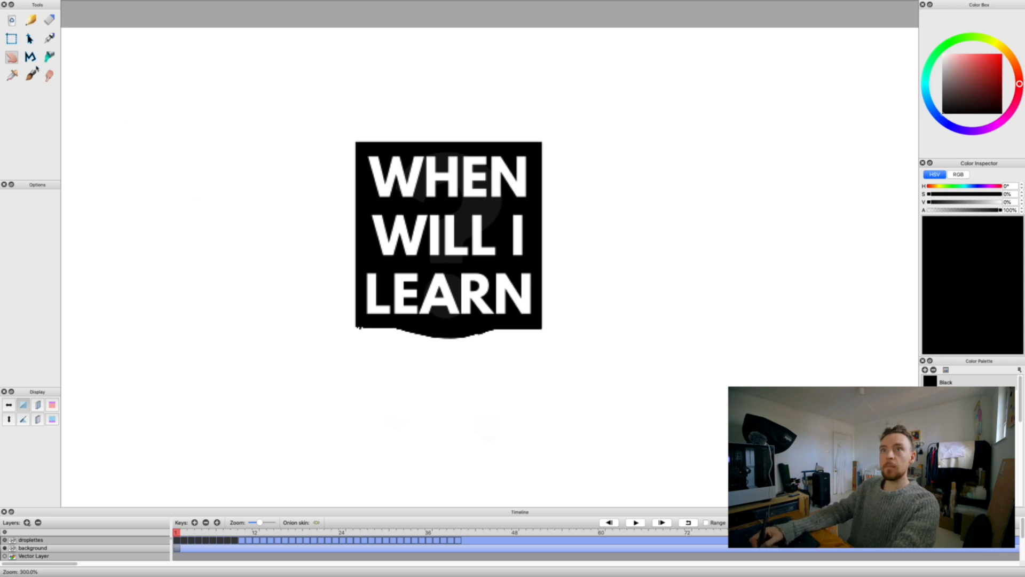
{"action": "key", "text": "e"}
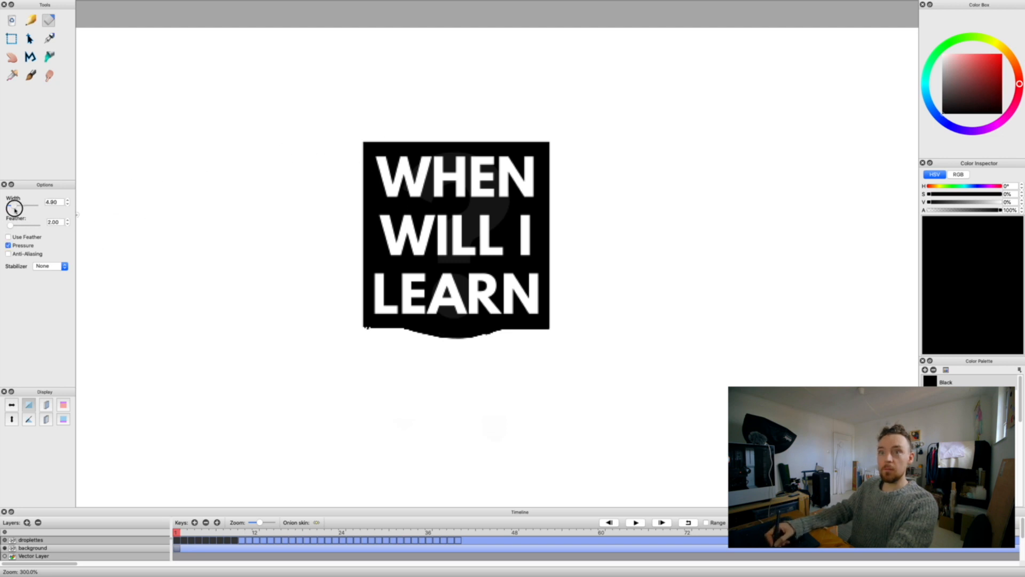
{"action": "left_click_drag", "start_coordinate": [14, 208], "coordinate": [10, 205]}
{"action": "key", "text": "period"}
{"action": "key", "text": "period"}
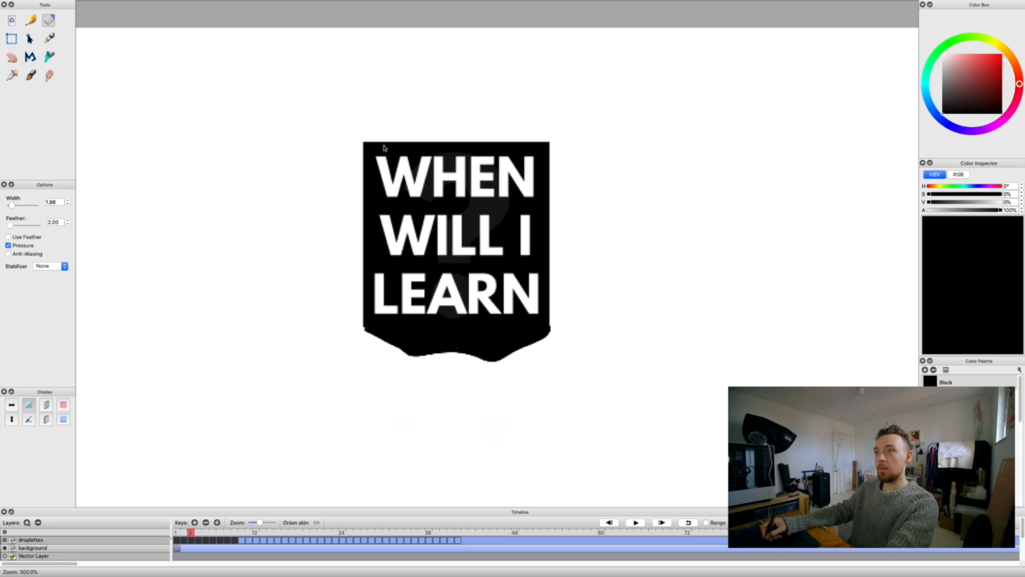
{"action": "key", "text": "comma"}
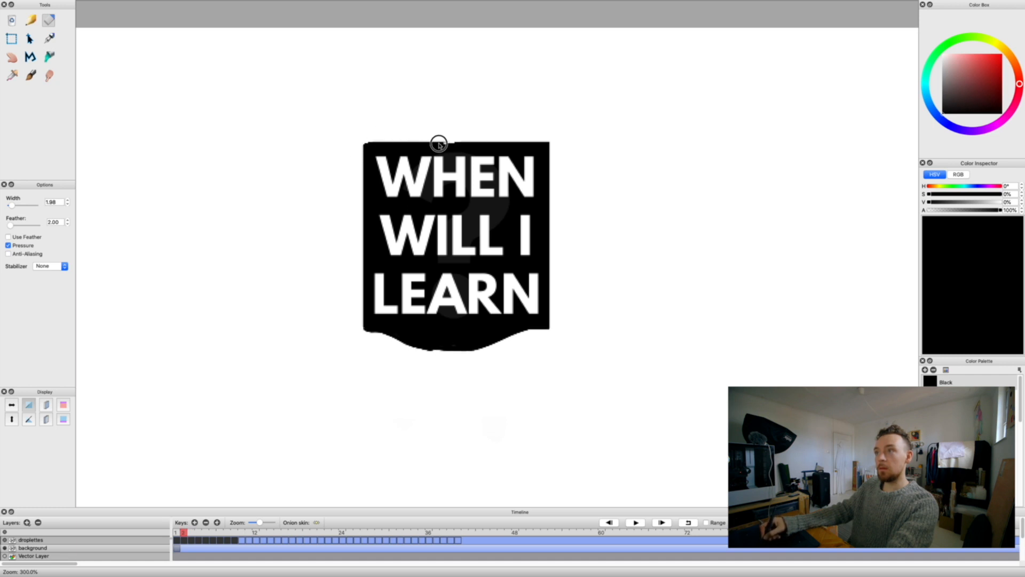
{"action": "left_click_drag", "start_coordinate": [429, 142], "coordinate": [547, 142]}
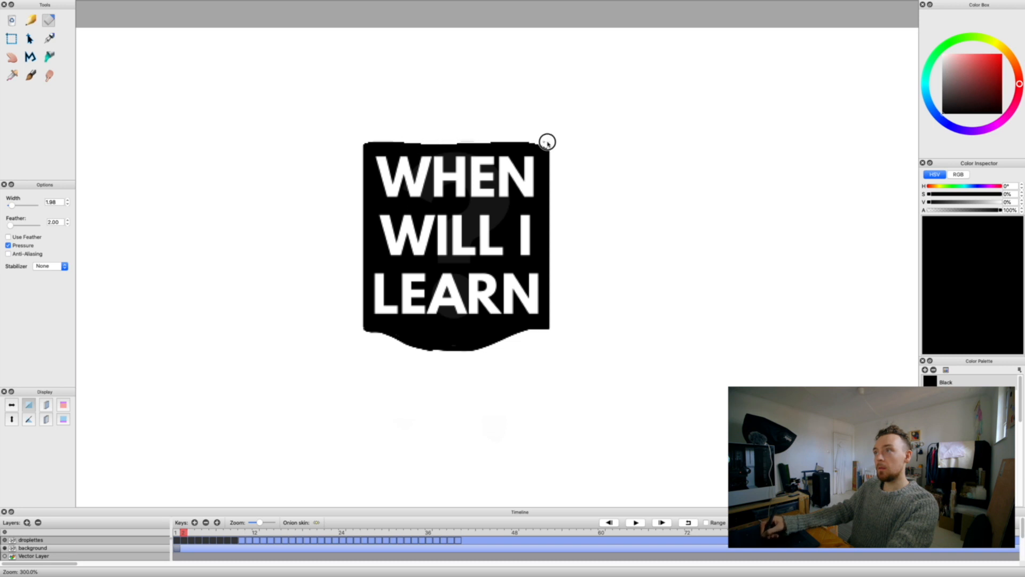
Widen the Eraser to 22.67 with anti-aliasing on and erase progressively more of the logo's top and sides on frames 3 to 8.
{"action": "key", "text": "period"}
{"action": "left_click_drag", "start_coordinate": [375, 143], "coordinate": [460, 146]}
{"action": "key", "text": "period"}
{"action": "left_click_drag", "start_coordinate": [12, 205], "coordinate": [19, 206]}
{"action": "mouse_move", "coordinate": [365, 144]}
{"action": "left_mouse_down"}
{"action": "mouse_move", "coordinate": [455, 142]}
{"action": "mouse_move", "coordinate": [557, 160]}
{"action": "mouse_move", "coordinate": [550, 155]}
{"action": "mouse_move", "coordinate": [531, 166]}
{"action": "mouse_move", "coordinate": [553, 288]}
{"action": "left_mouse_up"}
{"action": "key", "text": "period"}
{"action": "left_click", "coordinate": [8, 253]}
{"action": "key", "text": "period"}
{"action": "key", "text": "period"}
{"action": "key", "text": "period"}
{"action": "left_click_drag", "start_coordinate": [366, 201], "coordinate": [364, 259]}
{"action": "key", "text": "period"}
Play back the animation and brush the unfilled outlined drop on frame 32 solid black.
{"action": "left_click", "coordinate": [631, 522]}
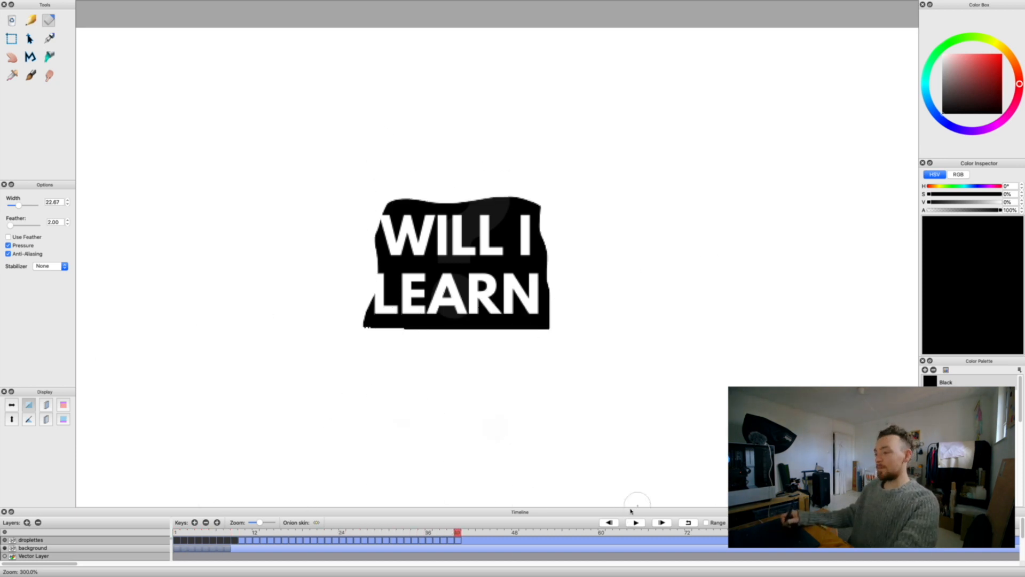
{"action": "left_click", "coordinate": [631, 522]}
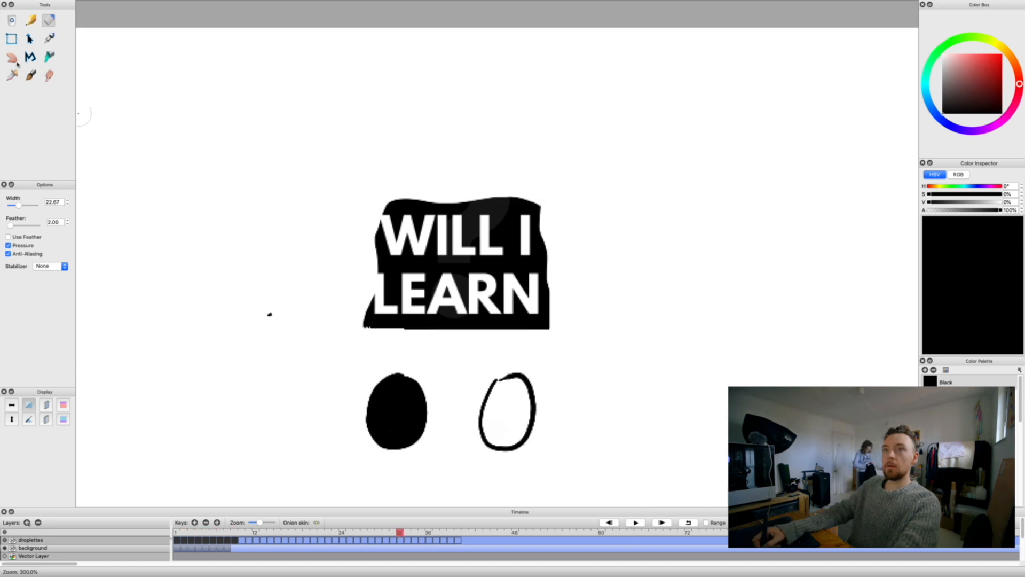
{"action": "left_click", "coordinate": [33, 548]}
{"action": "left_click_drag", "start_coordinate": [499, 387], "coordinate": [513, 423]}
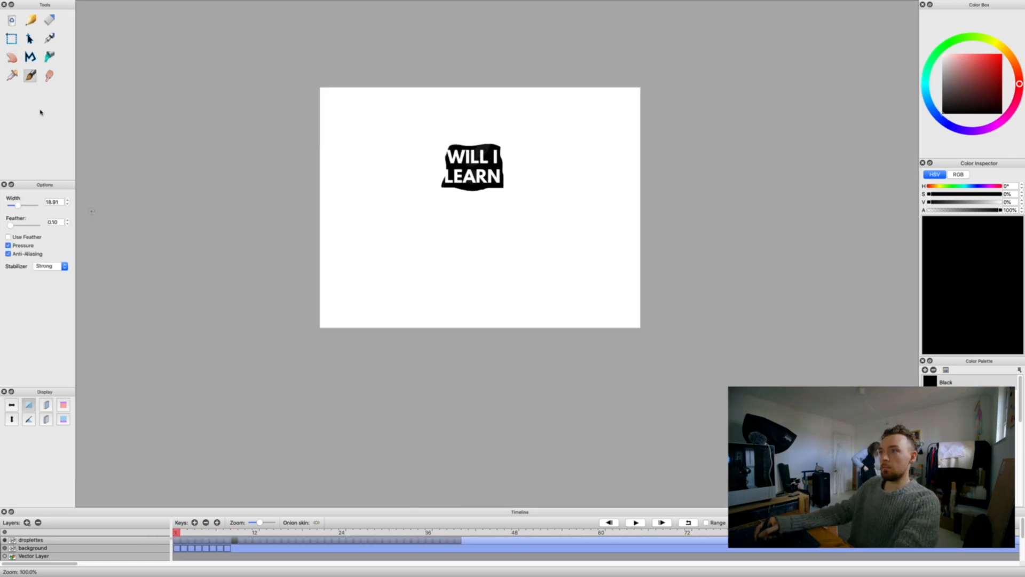
{"action": "left_click", "coordinate": [630, 523]}
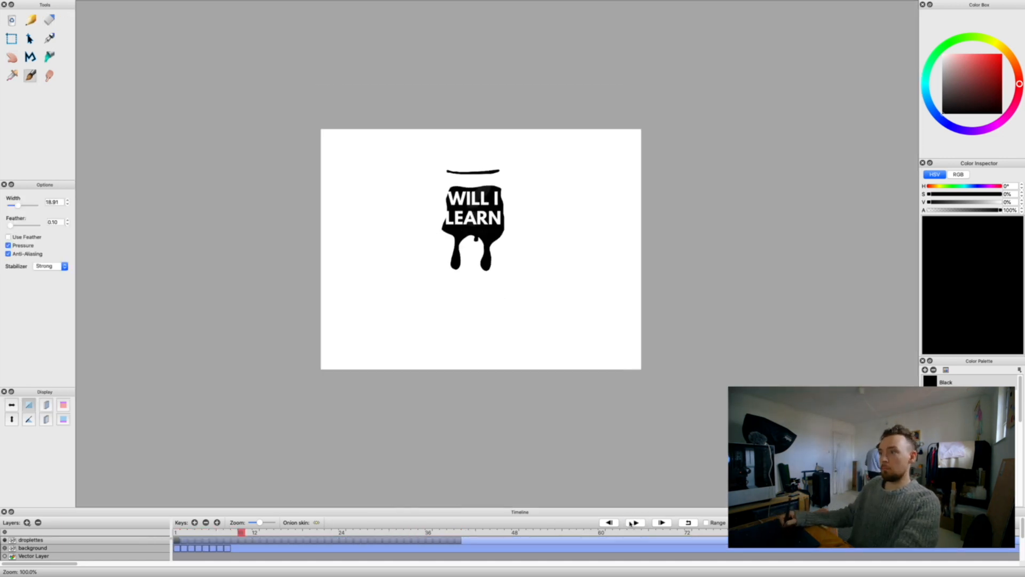
Rework the background layer's keyframes between frames 1 and 12, checking them against the drips and removing the key at frame 9.
{"action": "left_click", "coordinate": [177, 549]}
{"action": "left_click_drag", "start_coordinate": [177, 548], "coordinate": [255, 549]}
{"action": "mouse_move", "coordinate": [176, 533]}
{"action": "left_mouse_down"}
{"action": "mouse_move", "coordinate": [233, 532]}
{"action": "mouse_move", "coordinate": [177, 548]}
{"action": "mouse_move", "coordinate": [190, 532]}
{"action": "mouse_move", "coordinate": [220, 533]}
{"action": "left_mouse_up"}
{"action": "left_click", "coordinate": [255, 550]}
{"action": "left_click", "coordinate": [178, 532]}
{"action": "left_click", "coordinate": [234, 533]}
{"action": "left_click", "coordinate": [207, 522]}
{"action": "key", "text": "e"}
{"action": "left_click", "coordinate": [177, 533]}
{"action": "left_click", "coordinate": [177, 533]}
{"action": "mouse_move", "coordinate": [177, 540]}
{"action": "left_mouse_down"}
{"action": "mouse_move", "coordinate": [194, 536]}
{"action": "mouse_move", "coordinate": [241, 533]}
{"action": "left_mouse_up"}
{"action": "left_click", "coordinate": [234, 533]}
Erase across the top of the logo around frame 9, then add two more background keyframes and paste the drawing into them.
{"action": "left_click_drag", "start_coordinate": [443, 168], "coordinate": [504, 173]}
{"action": "left_click", "coordinate": [194, 522]}
{"action": "key", "text": "ctrl+v"}
{"action": "left_click", "coordinate": [194, 522]}
{"action": "key", "text": "ctrl+v"}
Duplicate the background drawing onward from frame 13 through 15, erasing the logo's top in a wavy line just above WILL I.
{"action": "left_click", "coordinate": [262, 533]}
{"action": "key", "text": "F6"}
{"action": "key", "text": "super+Up"}
{"action": "key", "text": "super+Up"}
{"action": "key", "text": "super+Up"}
{"action": "left_click_drag", "start_coordinate": [403, 201], "coordinate": [449, 389]}
{"action": "mouse_move", "coordinate": [380, 220]}
{"action": "left_mouse_down"}
{"action": "mouse_move", "coordinate": [466, 227]}
{"action": "mouse_move", "coordinate": [567, 208]}
{"action": "left_mouse_up"}
{"action": "key", "text": "F6"}
{"action": "mouse_move", "coordinate": [379, 241]}
{"action": "left_mouse_down"}
{"action": "mouse_move", "coordinate": [506, 241]}
{"action": "mouse_move", "coordinate": [570, 219]}
{"action": "left_mouse_up"}
{"action": "left_click_drag", "start_coordinate": [542, 226], "coordinate": [505, 235]}
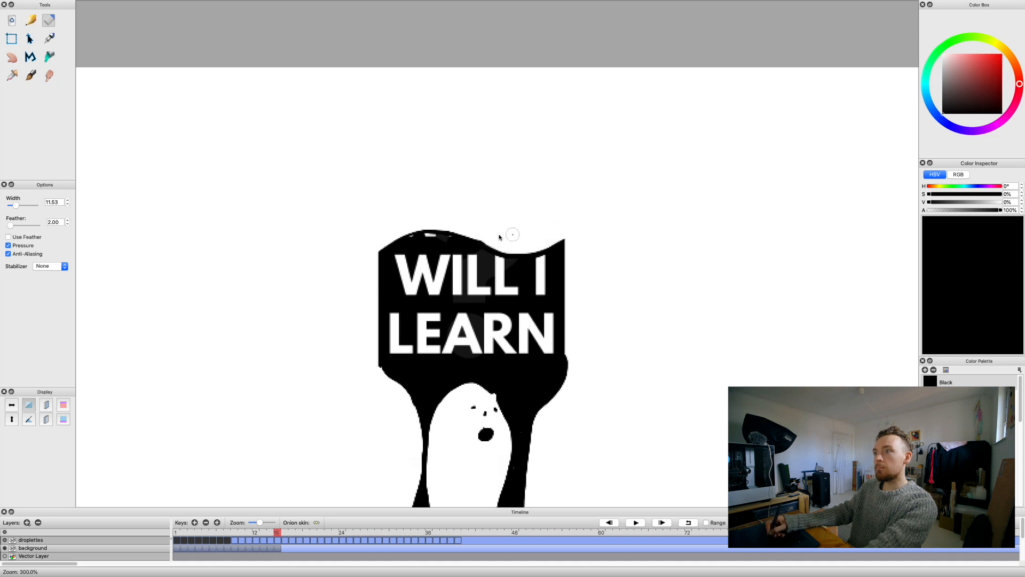
Keep duplicating the background drawing from frame 16, erasing the logo further down through the WILL I lettering.
{"action": "key", "text": "F6"}
{"action": "mouse_move", "coordinate": [401, 235]}
{"action": "left_mouse_down"}
{"action": "mouse_move", "coordinate": [363, 264]}
{"action": "mouse_move", "coordinate": [388, 251]}
{"action": "mouse_move", "coordinate": [392, 261]}
{"action": "mouse_move", "coordinate": [427, 251]}
{"action": "mouse_move", "coordinate": [566, 262]}
{"action": "left_mouse_up"}
{"action": "key", "text": "F6"}
{"action": "mouse_move", "coordinate": [377, 286]}
{"action": "left_mouse_down"}
{"action": "mouse_move", "coordinate": [430, 268]}
{"action": "mouse_move", "coordinate": [566, 281]}
{"action": "left_mouse_up"}
{"action": "key", "text": "F6"}
{"action": "key", "text": "F6"}
{"action": "left_click_drag", "start_coordinate": [408, 312], "coordinate": [566, 321]}
Duplicate the background drawing onward and erase the remaining LEARN lettering above the liquid on frame 22.
{"action": "key", "text": "F6"}
{"action": "key", "text": "F6"}
{"action": "key", "text": "F6"}
{"action": "key", "text": "F6"}
{"action": "left_click_drag", "start_coordinate": [384, 365], "coordinate": [561, 363]}
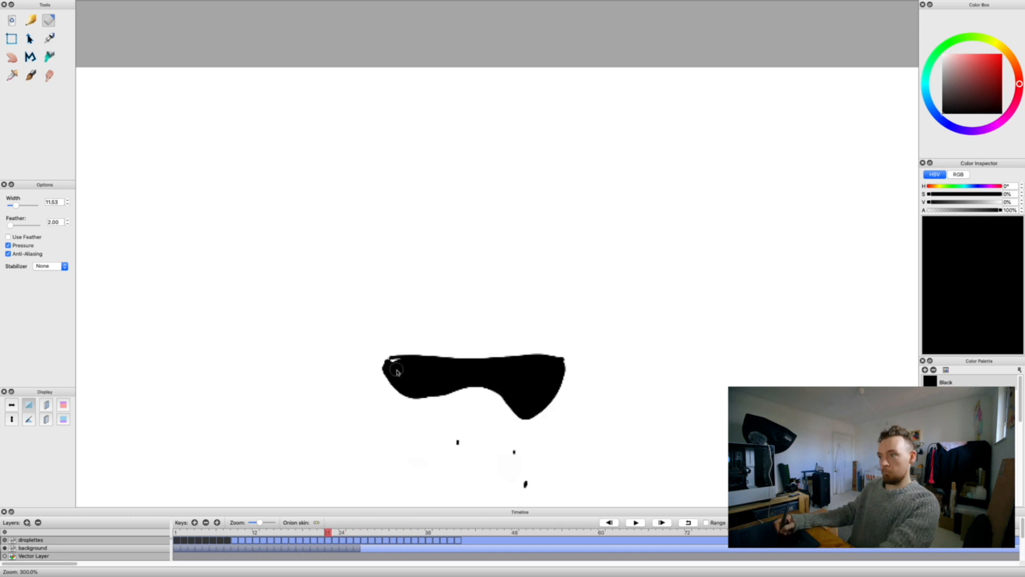
Erase further along the logo's top edge on the background frames from about frame 10 through 18.
{"action": "left_click", "coordinate": [31, 540]}
{"action": "key", "text": "b"}
{"action": "left_click", "coordinate": [226, 533]}
{"action": "key", "text": "period"}
{"action": "key", "text": "period"}
{"action": "key", "text": "e"}
{"action": "left_click_drag", "start_coordinate": [431, 194], "coordinate": [555, 193]}
{"action": "key", "text": "period"}
{"action": "key", "text": "b"}
{"action": "key", "text": "e"}
{"action": "mouse_move", "coordinate": [393, 195]}
{"action": "left_mouse_down"}
{"action": "mouse_move", "coordinate": [555, 199]}
{"action": "mouse_move", "coordinate": [492, 197]}
{"action": "left_mouse_up"}
{"action": "key", "text": "period"}
{"action": "key", "text": "period"}
{"action": "key", "text": "period"}
{"action": "key", "text": "period"}
{"action": "key", "text": "period"}
{"action": "key", "text": "period"}
{"action": "key", "text": "period"}
{"action": "mouse_move", "coordinate": [382, 304]}
{"action": "left_mouse_down"}
{"action": "mouse_move", "coordinate": [488, 299]}
{"action": "mouse_move", "coordinate": [561, 273]}
{"action": "left_mouse_up"}
{"action": "key", "text": "period"}
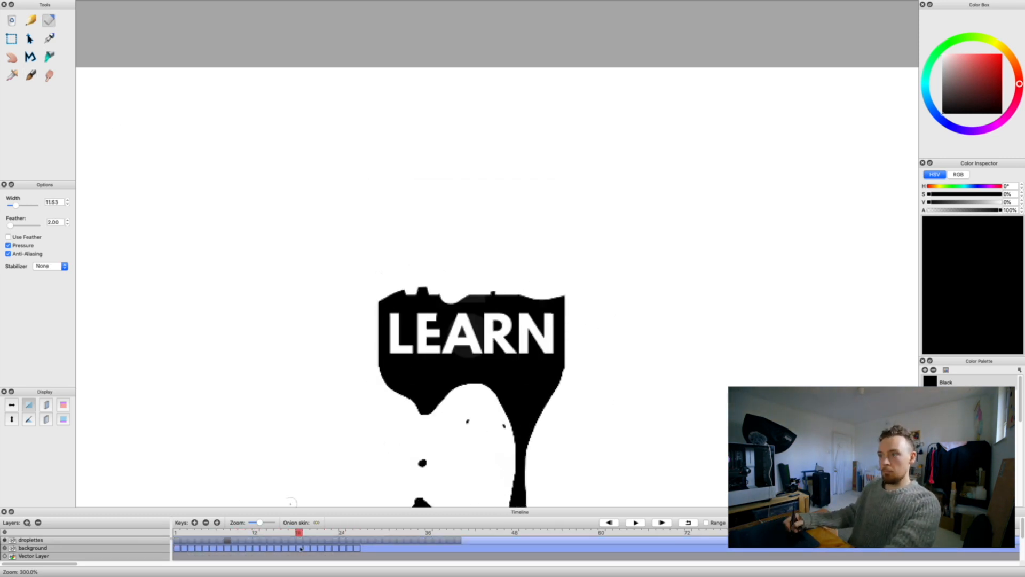
Turn on the onion skin and paint the remaining liquid into a smoother, rounded blob on the frames up to 25.
{"action": "key", "text": "period"}
{"action": "key", "text": "period"}
{"action": "key", "text": "period"}
{"action": "left_click", "coordinate": [46, 405]}
{"action": "key", "text": "b"}
{"action": "key", "text": "period"}
{"action": "key", "text": "period"}
{"action": "left_click_drag", "start_coordinate": [385, 368], "coordinate": [405, 385]}
{"action": "key", "text": "period"}
{"action": "key", "text": "period"}
{"action": "key", "text": "period"}
{"action": "key", "text": "e"}
Play the animation on loop at 100% zoom and check the melt frame by frame.
{"action": "left_click", "coordinate": [94, 5]}
{"action": "mouse_move", "coordinate": [97, 44]}
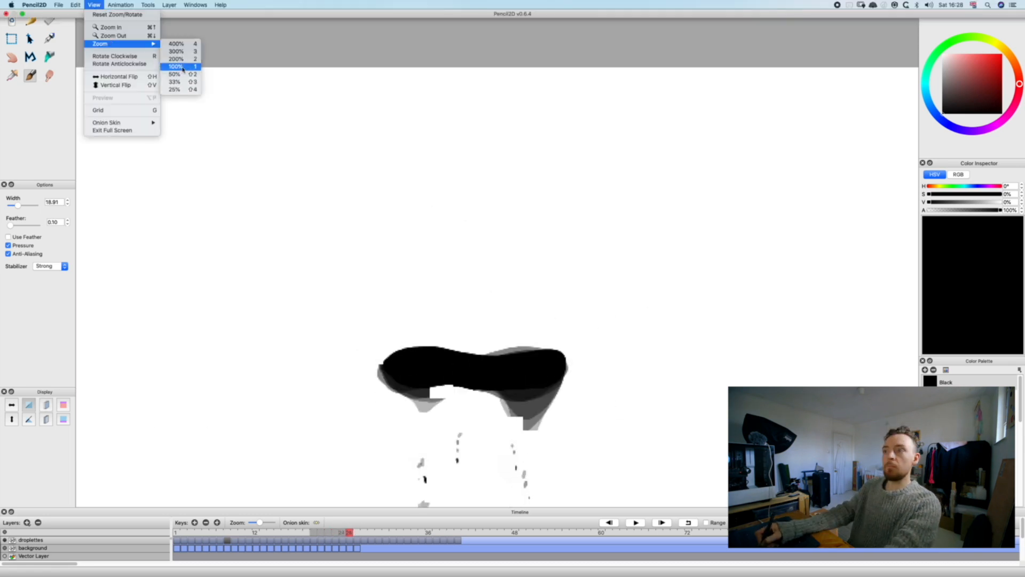
{"action": "left_click", "coordinate": [181, 66]}
{"action": "left_click", "coordinate": [487, 290]}
{"action": "left_click", "coordinate": [568, 293]}
{"action": "left_click", "coordinate": [636, 523]}
{"action": "left_click", "coordinate": [688, 522]}
{"action": "key", "text": "period"}
{"action": "key", "text": "period"}
{"action": "key", "text": "period"}
{"action": "key", "text": "period"}
{"action": "key", "text": "period"}
{"action": "key", "text": "period"}
{"action": "key", "text": "period"}
{"action": "key", "text": "period"}
{"action": "key", "text": "period"}
{"action": "key", "text": "period"}
{"action": "key", "text": "period"}
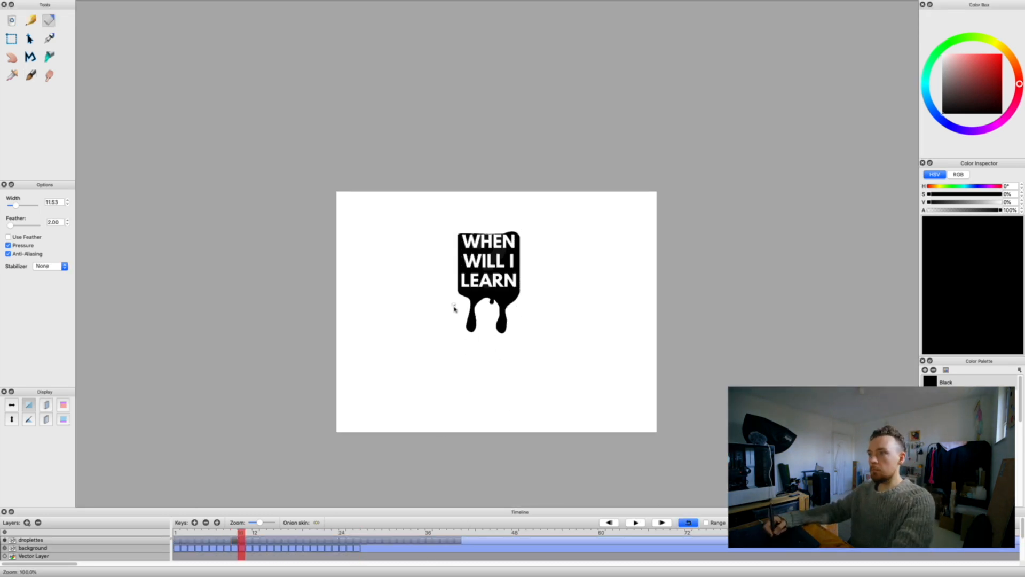
Trim the top and side edges of the shrinking blob on the background frames around frame 25.
{"action": "key", "text": "super+Up"}
{"action": "key", "text": "super+Up"}
{"action": "key", "text": "period"}
{"action": "key", "text": "period"}
{"action": "left_click_drag", "start_coordinate": [544, 334], "coordinate": [539, 321]}
{"action": "key", "text": "period"}
{"action": "mouse_move", "coordinate": [418, 322]}
{"action": "left_mouse_down"}
{"action": "mouse_move", "coordinate": [414, 332]}
{"action": "mouse_move", "coordinate": [423, 315]}
{"action": "mouse_move", "coordinate": [518, 318]}
{"action": "left_mouse_up"}
{"action": "key", "text": "Return"}
Refine the blob's rounded outline around frame 25 with the brush, using the onion skin as a guide.
{"action": "key", "text": "b"}
{"action": "left_click", "coordinate": [46, 405]}
{"action": "key", "text": "period"}
{"action": "key", "text": "period"}
{"action": "left_click", "coordinate": [33, 5]}
{"action": "left_click", "coordinate": [42, 30]}
{"action": "left_click", "coordinate": [602, 358]}
{"action": "key", "text": "period"}
{"action": "key", "text": "period"}
{"action": "key", "text": "period"}
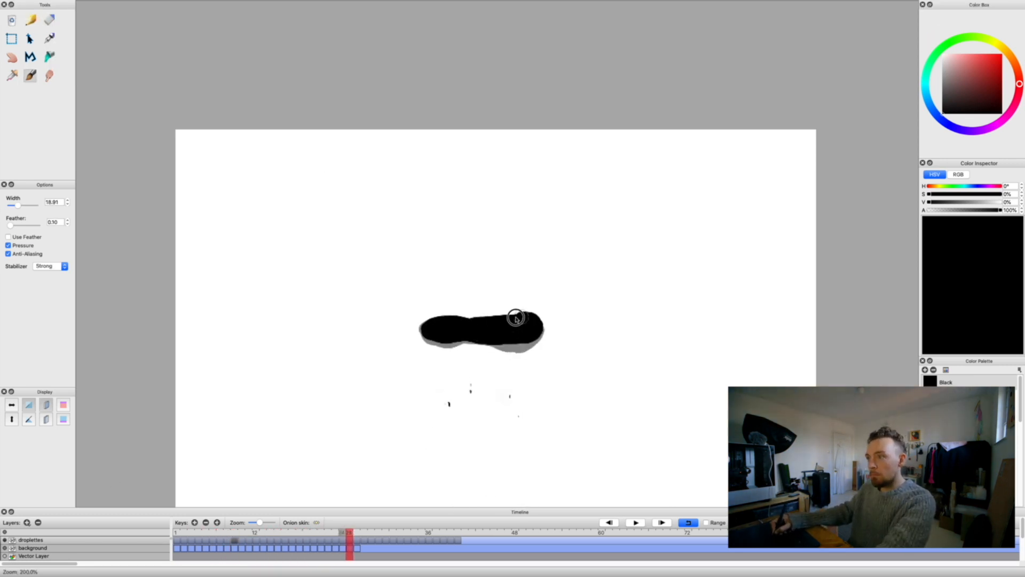
{"action": "key", "text": "period"}
Play the animation through at 100% zoom, then return to frame 1.
{"action": "key", "text": "super+Down"}
{"action": "key", "text": "super+Down"}
{"action": "left_click", "coordinate": [177, 548]}
{"action": "left_click", "coordinate": [121, 4]}
{"action": "left_click", "coordinate": [118, 16]}
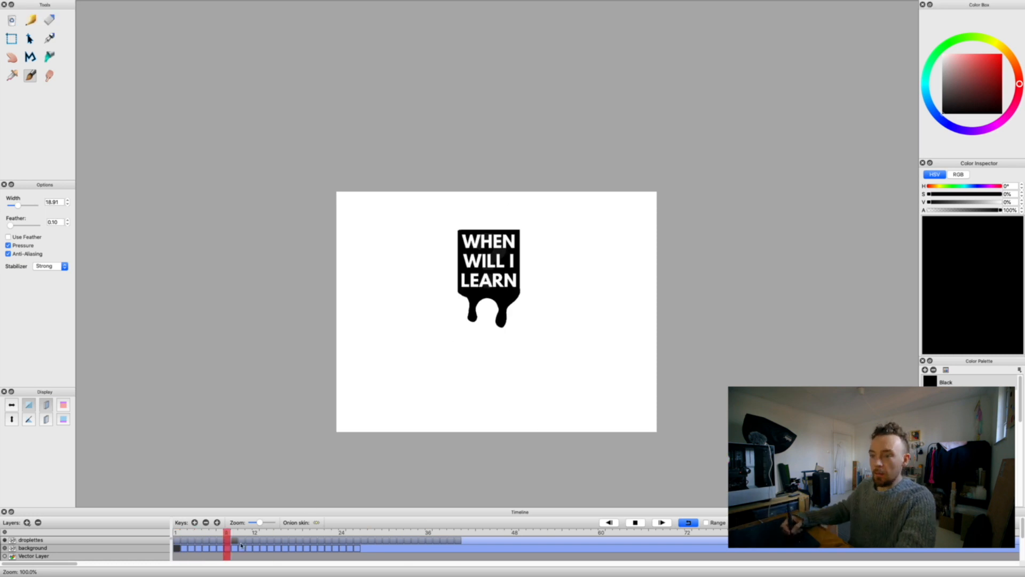
{"action": "left_click_drag", "start_coordinate": [198, 533], "coordinate": [156, 534]}
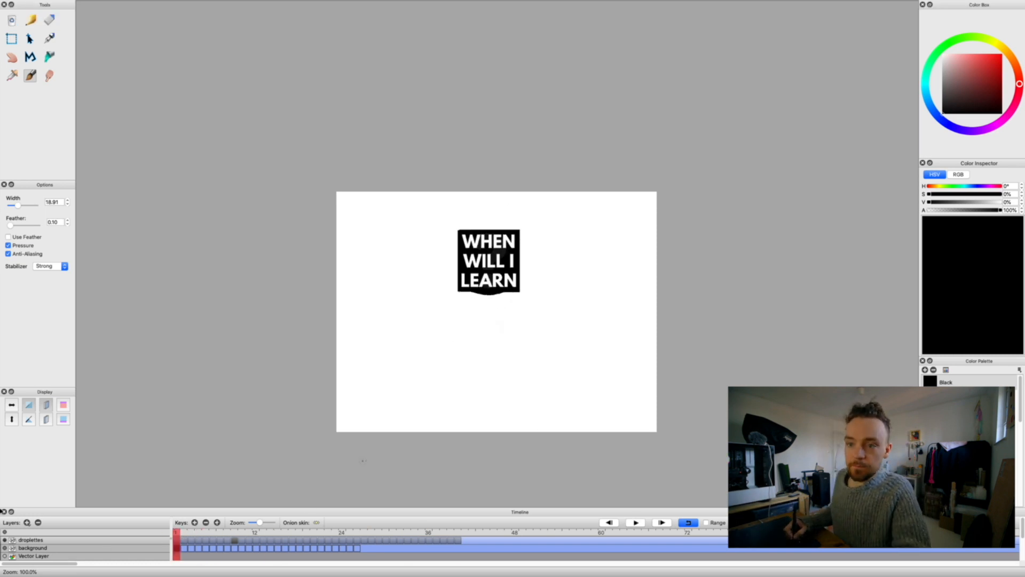
Add a new bitmap layer named Highlights.
{"action": "left_click", "coordinate": [27, 523]}
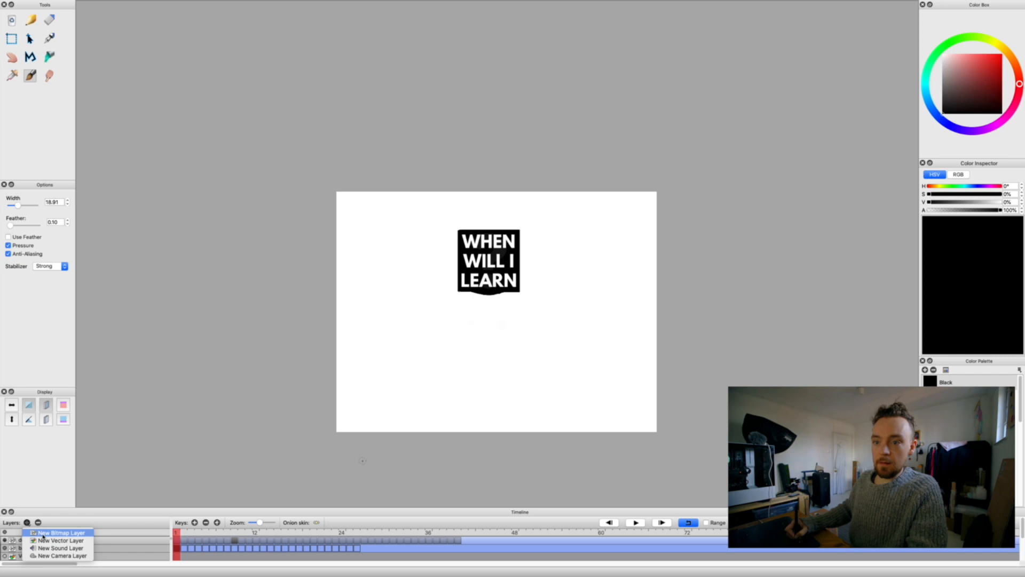
{"action": "left_click", "coordinate": [43, 533]}
{"action": "type", "text": "Highlight"}
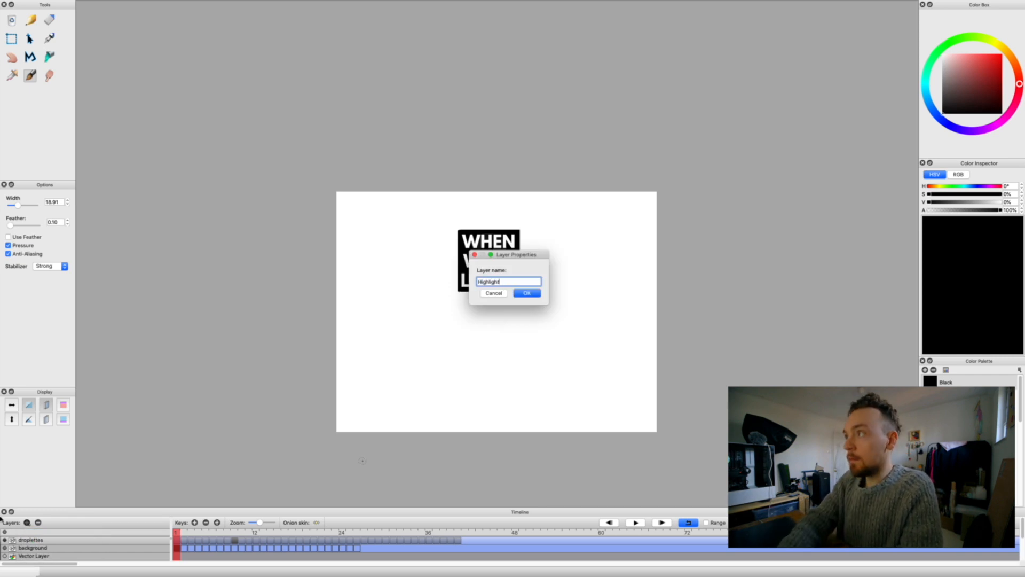
{"action": "type", "text": "s"}
{"action": "key", "text": "Return"}
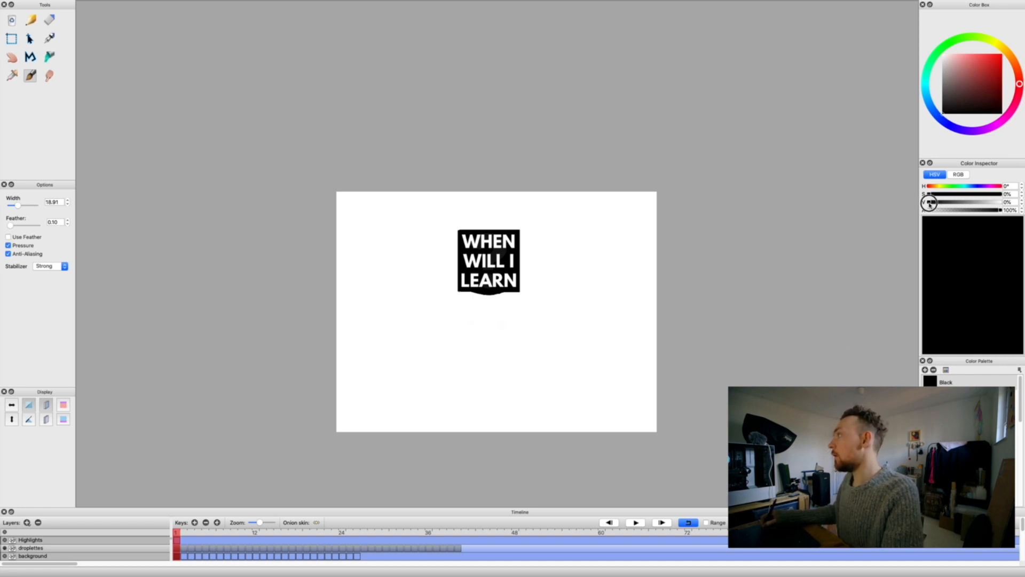
Set the brush colour to near-white at 98% value and the width to 1.00, and go to frame 4.
{"action": "left_click_drag", "start_coordinate": [935, 203], "coordinate": [998, 202]}
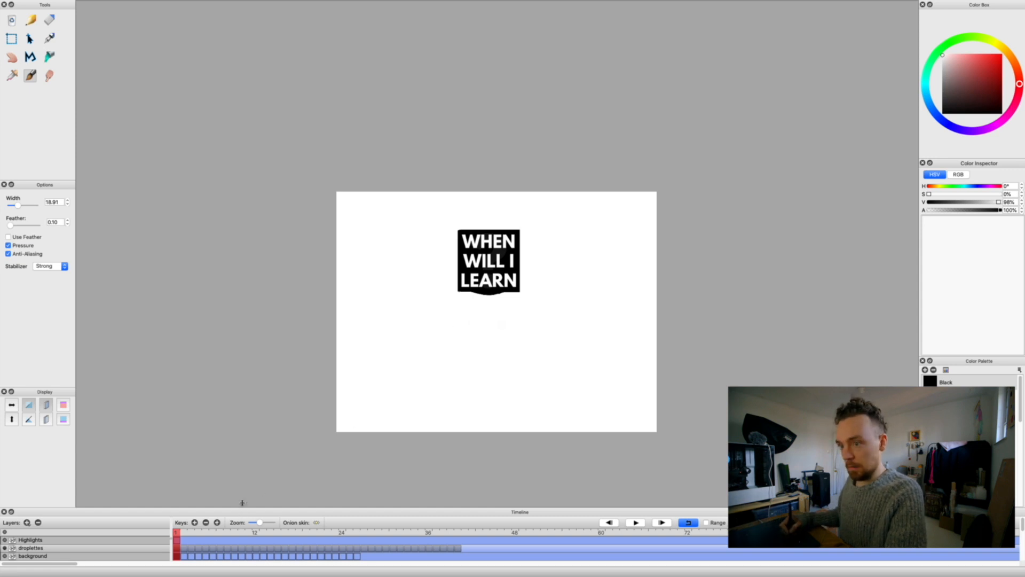
{"action": "left_click", "coordinate": [183, 532]}
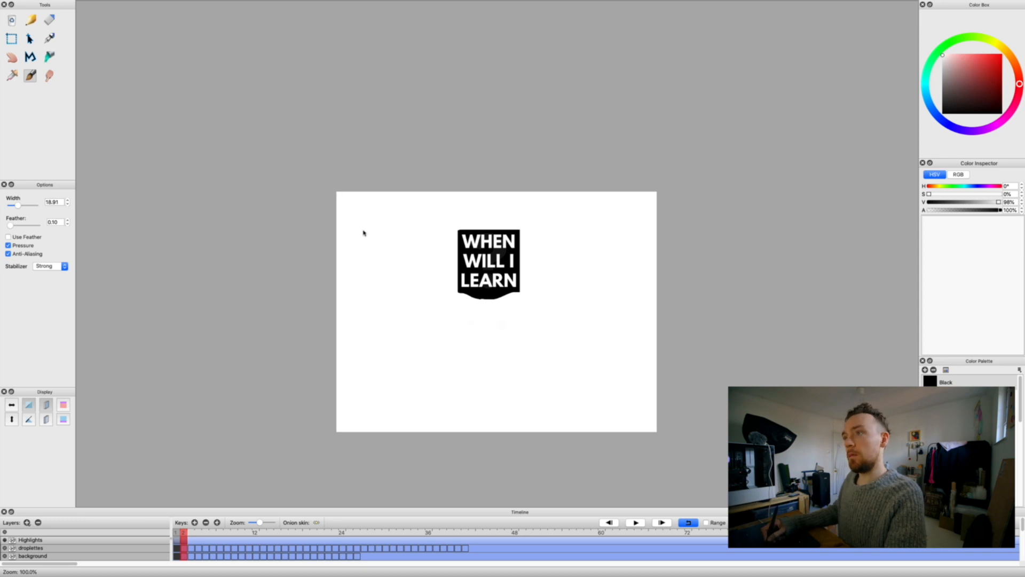
{"action": "key", "text": "period"}
{"action": "key", "text": "period"}
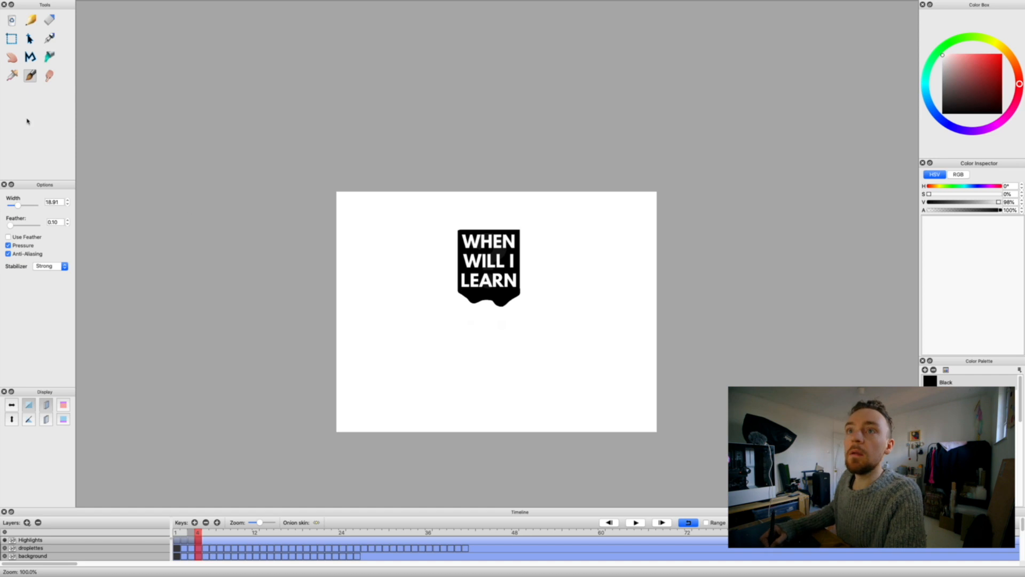
{"action": "left_click_drag", "start_coordinate": [17, 205], "coordinate": [9, 205]}
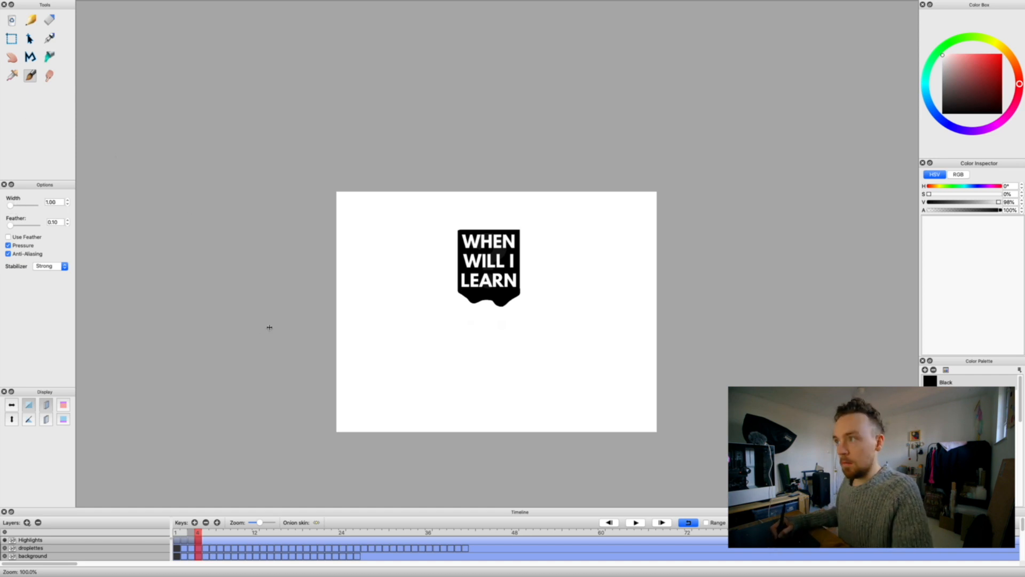
{"action": "key", "text": "super+Up"}
{"action": "key", "text": "super+Up"}
{"action": "key", "text": "super+Up"}
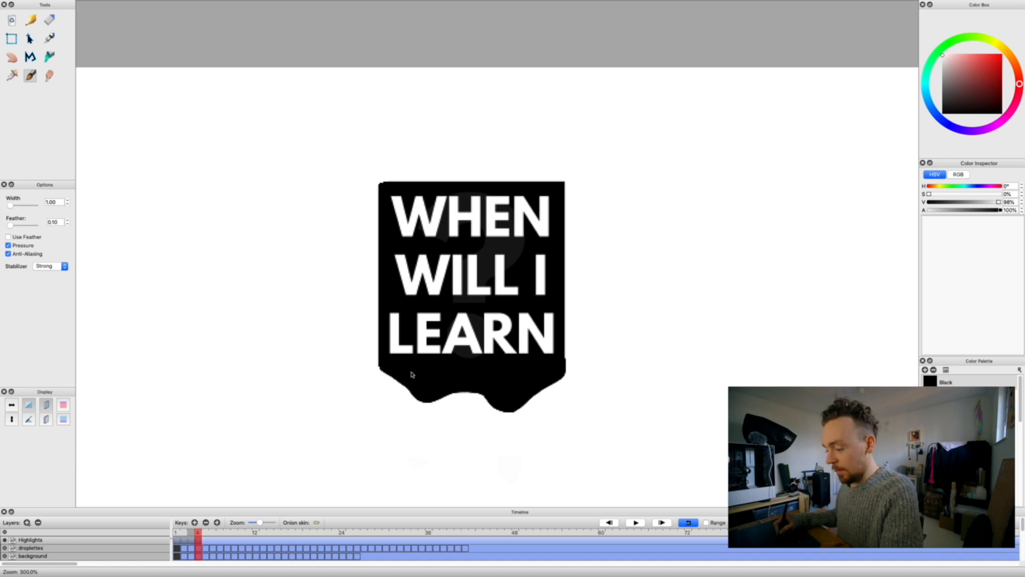
Paint thin white highlight strokes on the two growing drips on the Highlights layer from frame 4 through 7.
{"action": "left_click_drag", "start_coordinate": [398, 376], "coordinate": [417, 394]}
{"action": "left_click_drag", "start_coordinate": [495, 400], "coordinate": [506, 409]}
{"action": "key", "text": "period"}
{"action": "key", "text": "period"}
{"action": "left_click_drag", "start_coordinate": [417, 388], "coordinate": [420, 401]}
{"action": "left_click_drag", "start_coordinate": [498, 401], "coordinate": [499, 410]}
{"action": "key", "text": "period"}
{"action": "left_click_drag", "start_coordinate": [411, 383], "coordinate": [420, 396]}
{"action": "left_click_drag", "start_coordinate": [419, 421], "coordinate": [424, 438]}
{"action": "left_click_drag", "start_coordinate": [501, 395], "coordinate": [504, 456]}
Paint highlights on the drips on frames 8 and 9, including the small middle drip and the logo's upper-left corner.
{"action": "key", "text": "period"}
{"action": "left_click_drag", "start_coordinate": [412, 382], "coordinate": [418, 394]}
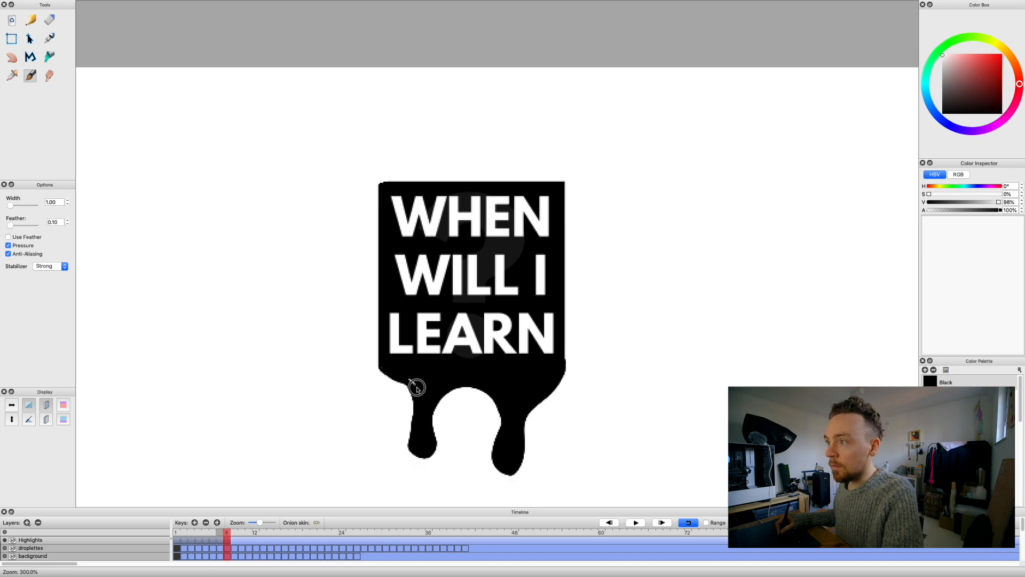
{"action": "left_click_drag", "start_coordinate": [418, 431], "coordinate": [425, 449]}
{"action": "left_click_drag", "start_coordinate": [500, 399], "coordinate": [502, 407]}
{"action": "left_click_drag", "start_coordinate": [500, 444], "coordinate": [504, 463]}
{"action": "key", "text": "period"}
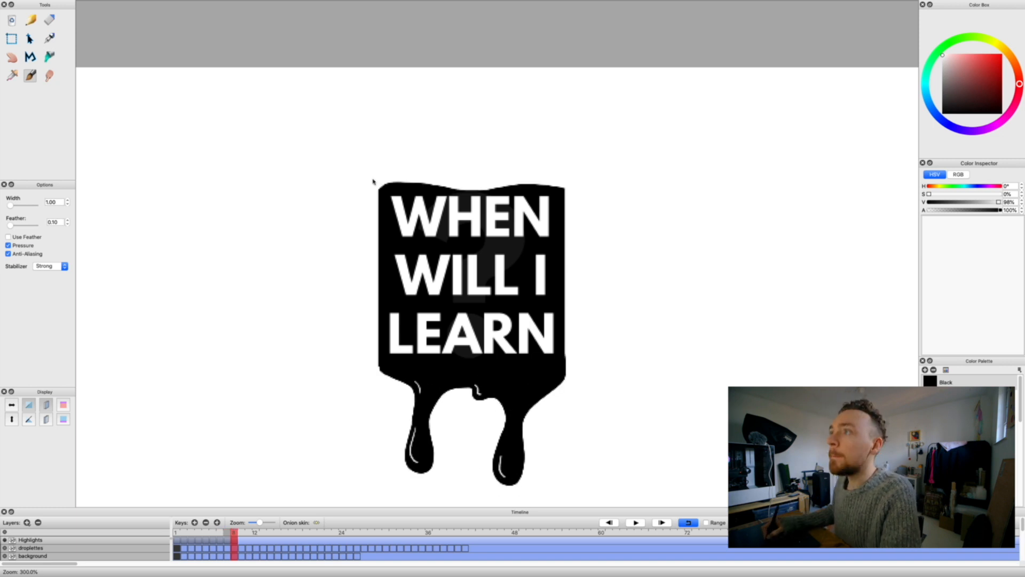
{"action": "key", "text": "comma"}
{"action": "key", "text": "period"}
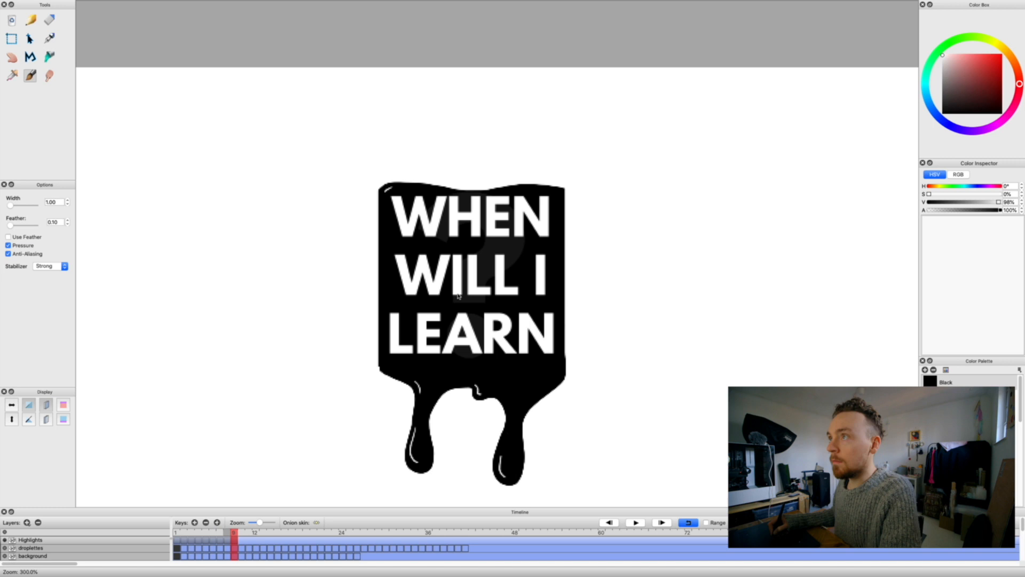
Paint highlights on the logo's edges and on the long and small drips on frames 11 and 12.
{"action": "key", "text": "period"}
{"action": "key", "text": "period"}
{"action": "mouse_move", "coordinate": [482, 388]}
{"action": "left_mouse_down"}
{"action": "mouse_move", "coordinate": [479, 405]}
{"action": "mouse_move", "coordinate": [516, 431]}
{"action": "left_mouse_up"}
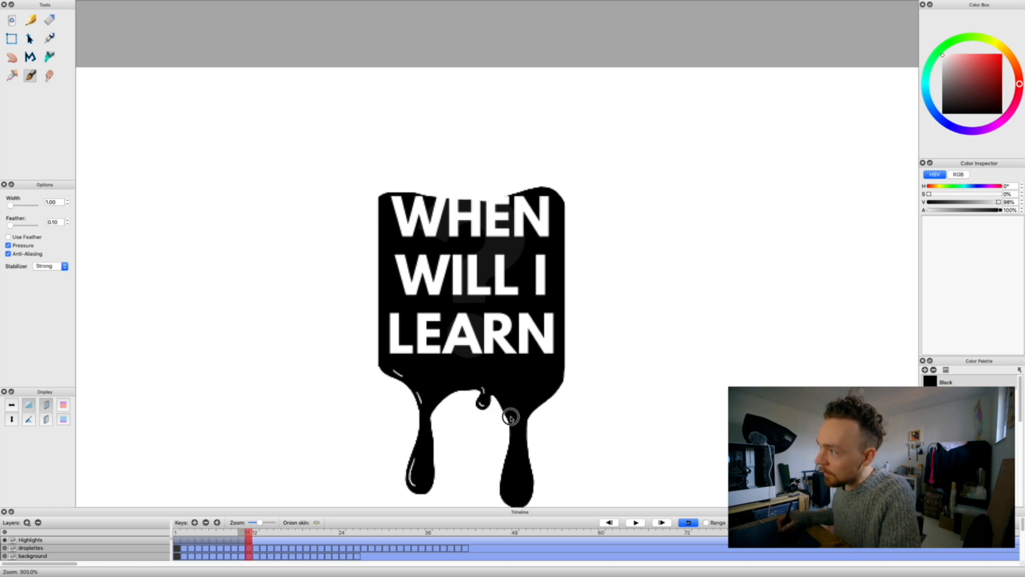
{"action": "left_click_drag", "start_coordinate": [504, 481], "coordinate": [510, 496]}
{"action": "key", "text": "period"}
{"action": "left_click_drag", "start_coordinate": [388, 211], "coordinate": [384, 219]}
{"action": "left_click_drag", "start_coordinate": [418, 384], "coordinate": [423, 399]}
{"action": "left_click_drag", "start_coordinate": [419, 467], "coordinate": [414, 492]}
{"action": "left_click_drag", "start_coordinate": [485, 387], "coordinate": [480, 412]}
{"action": "left_click_drag", "start_coordinate": [512, 418], "coordinate": [513, 431]}
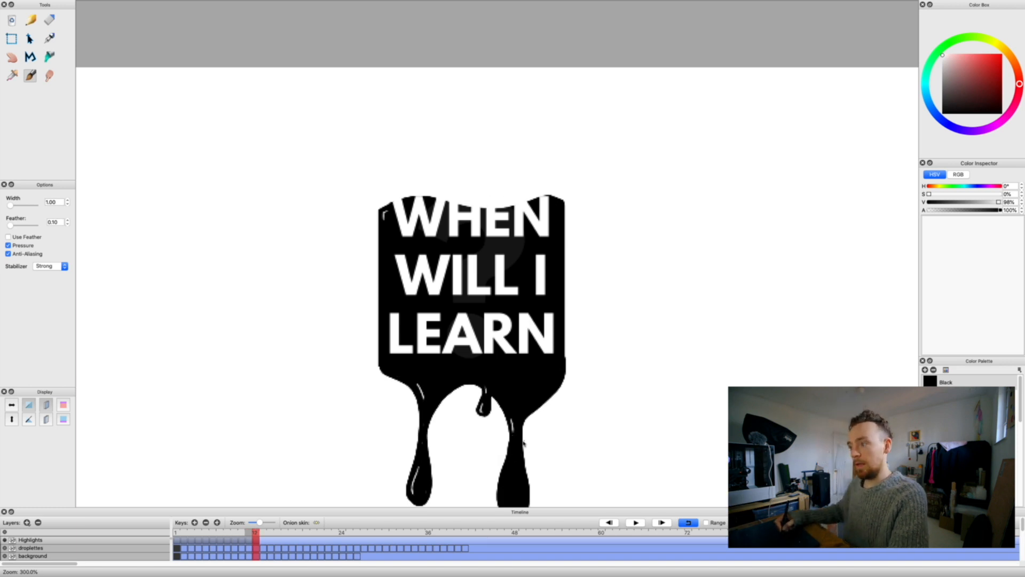
Finish the right drip's highlight on frame 12, then paint the corner, drip and droplet highlights on frames 13 and 14.
{"action": "key", "text": "period"}
{"action": "scroll", "coordinate": [518, 406], "scroll_direction": "down", "scroll_amount": 3}
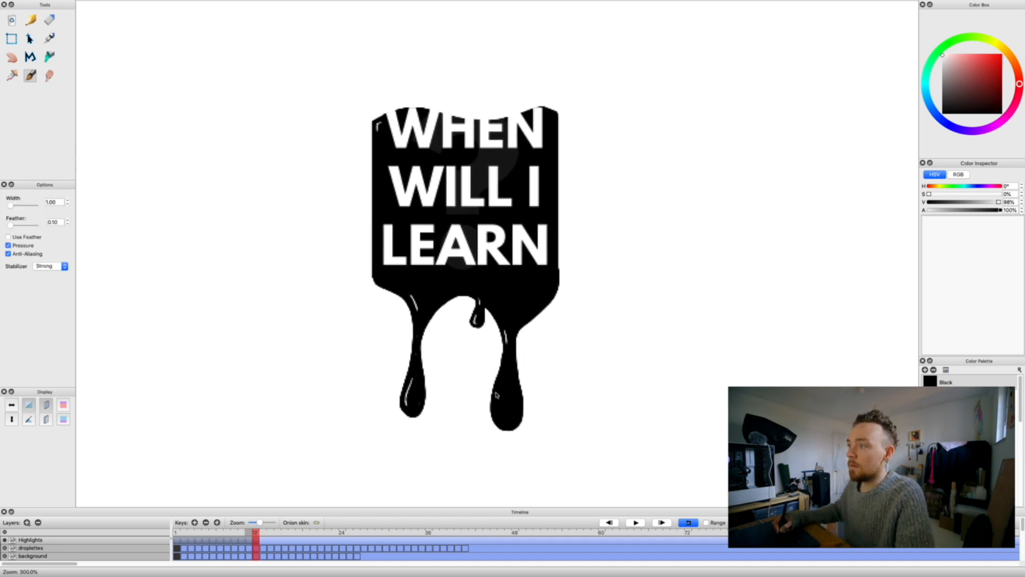
{"action": "left_click_drag", "start_coordinate": [381, 134], "coordinate": [376, 143]}
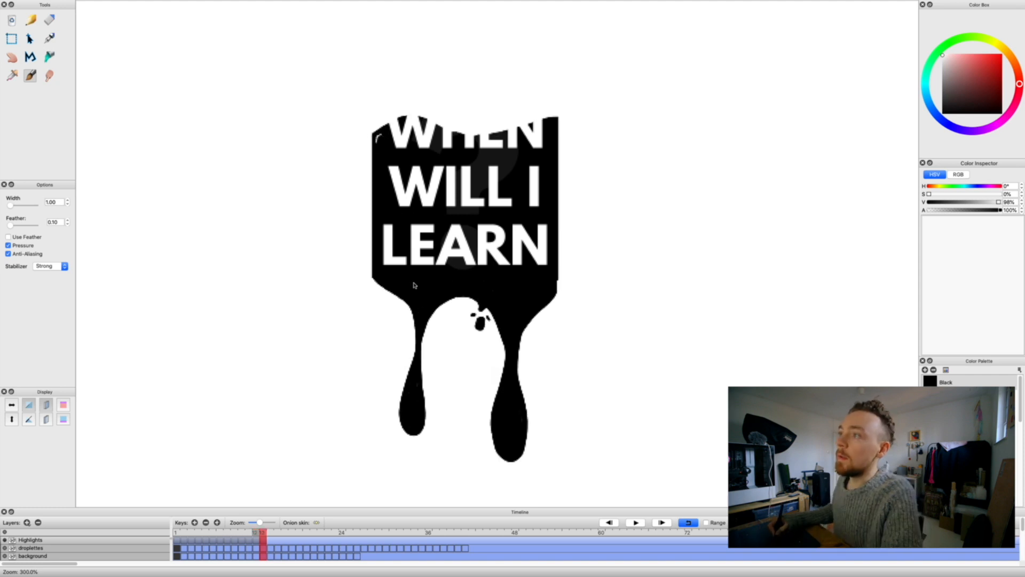
{"action": "left_click_drag", "start_coordinate": [410, 301], "coordinate": [418, 313]}
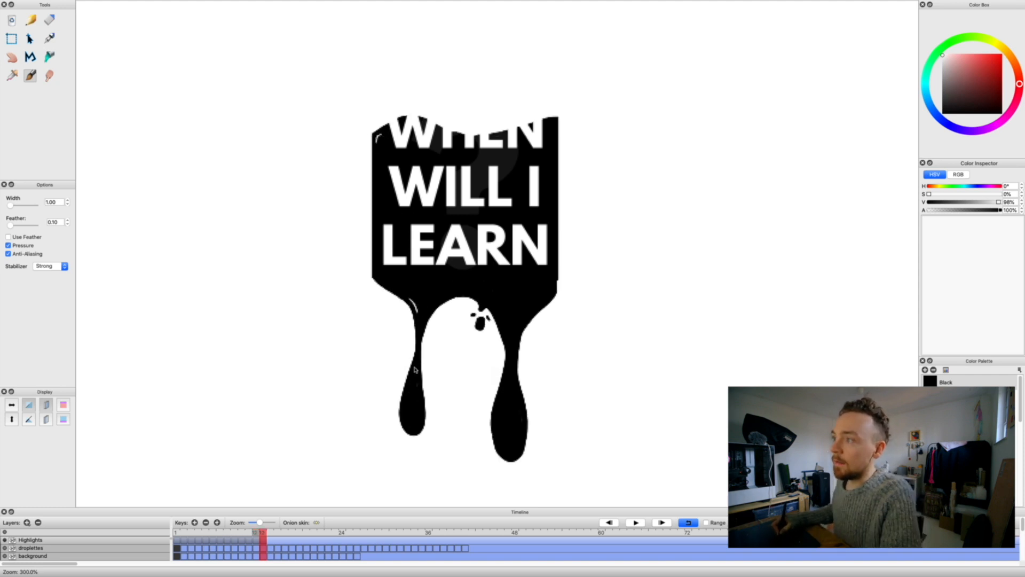
{"action": "left_click_drag", "start_coordinate": [410, 395], "coordinate": [410, 432]}
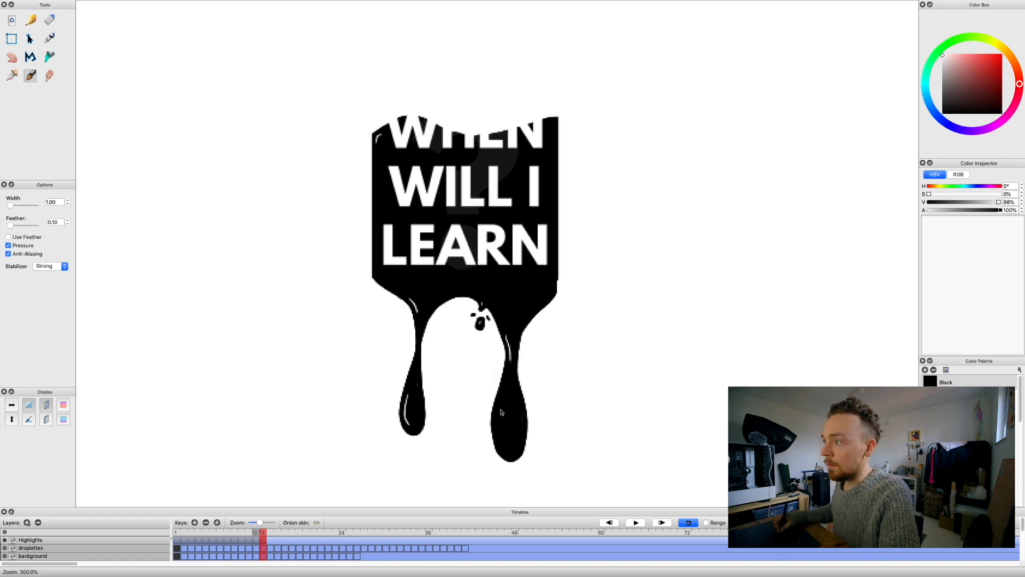
{"action": "key", "text": "period"}
{"action": "left_click_drag", "start_coordinate": [383, 141], "coordinate": [378, 147]}
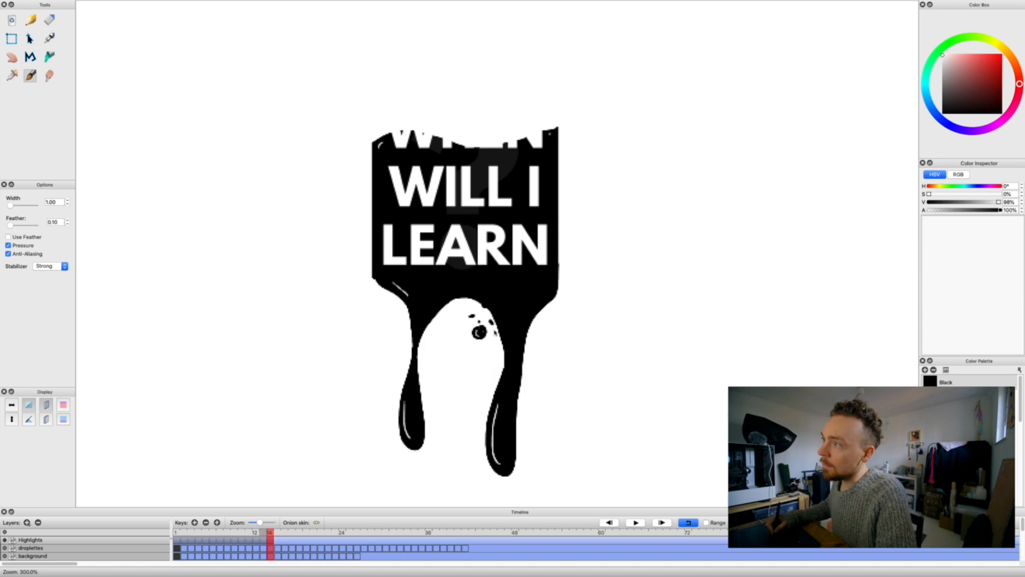
Continue painting highlights on the melting logo, drips and falling drops from frame 15 through 23.
{"action": "key", "text": "period"}
{"action": "key", "text": "period"}
{"action": "key", "text": "period"}
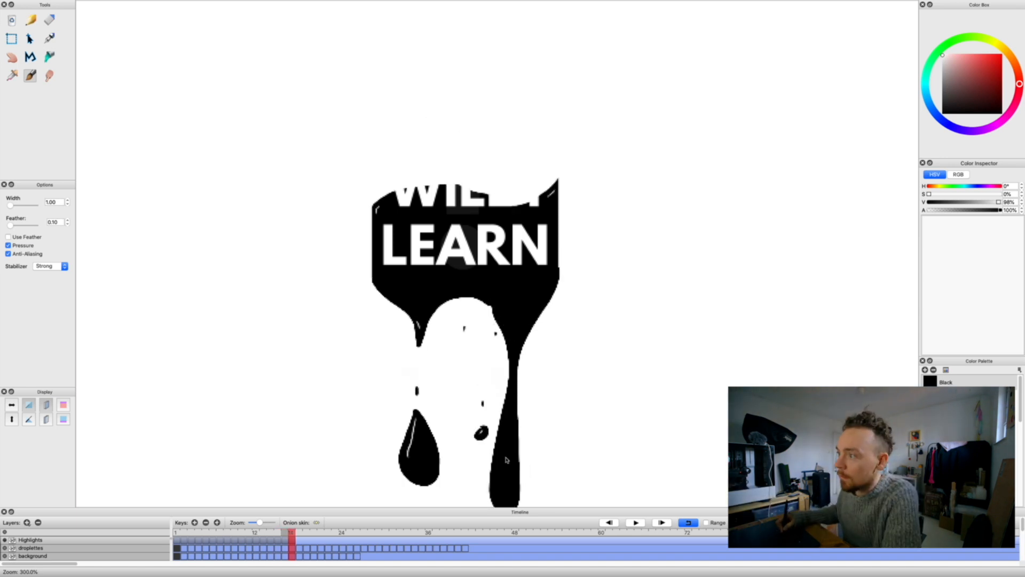
{"action": "key", "text": "period"}
{"action": "key", "text": "period"}
{"action": "key", "text": "period"}
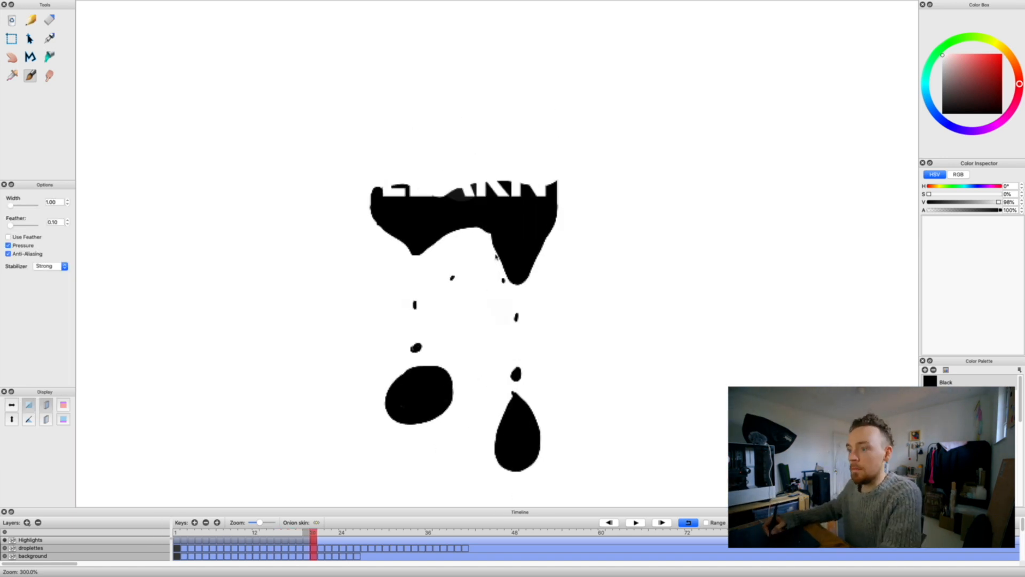
{"action": "key", "text": "period"}
{"action": "key", "text": "period"}
{"action": "key", "text": "period"}
{"action": "key", "text": "period"}
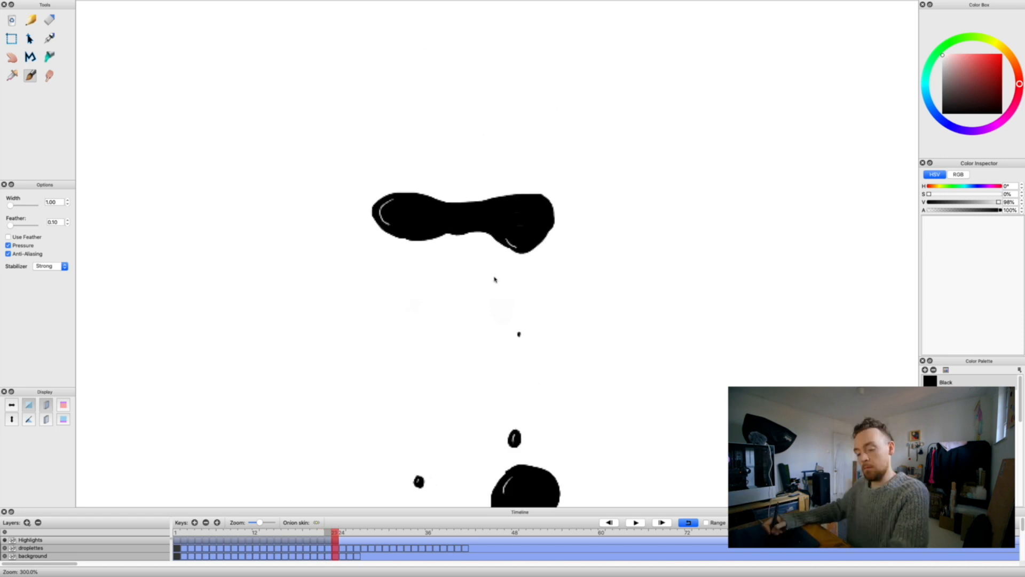
Paint highlights on the blob and falling drops over the remaining frames through frame 35.
{"action": "key", "text": "period"}
{"action": "key", "text": "period"}
{"action": "key", "text": "period"}
{"action": "key", "text": "period"}
{"action": "key", "text": "period"}
{"action": "key", "text": "period"}
{"action": "key", "text": "period"}
{"action": "key", "text": "period"}
{"action": "key", "text": "period"}
{"action": "key", "text": "period"}
{"action": "key", "text": "period"}
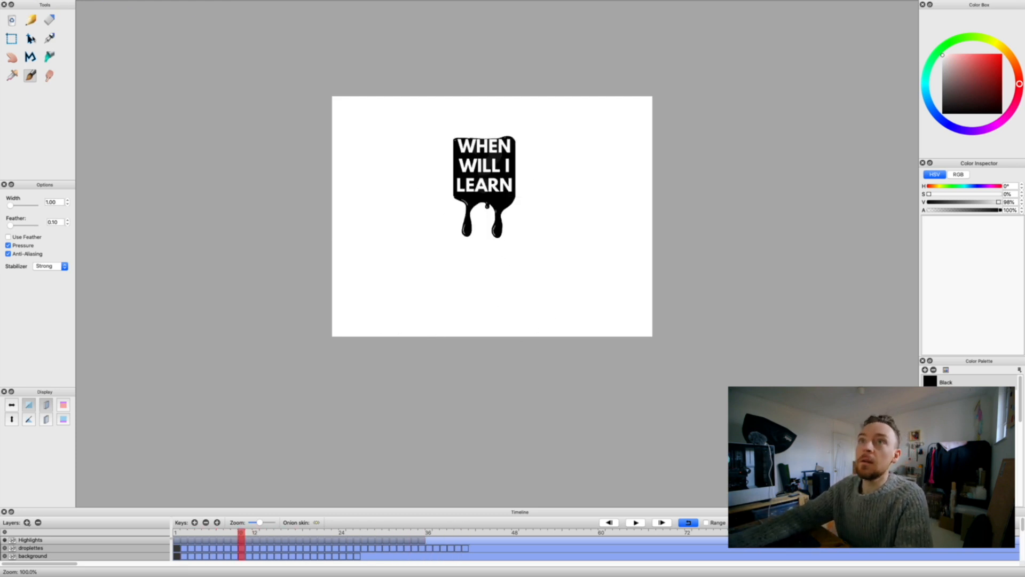
Start saving the animation as a new file named LOGO Animation 2020.
{"action": "left_click", "coordinate": [59, 5]}
{"action": "left_click", "coordinate": [80, 40]}
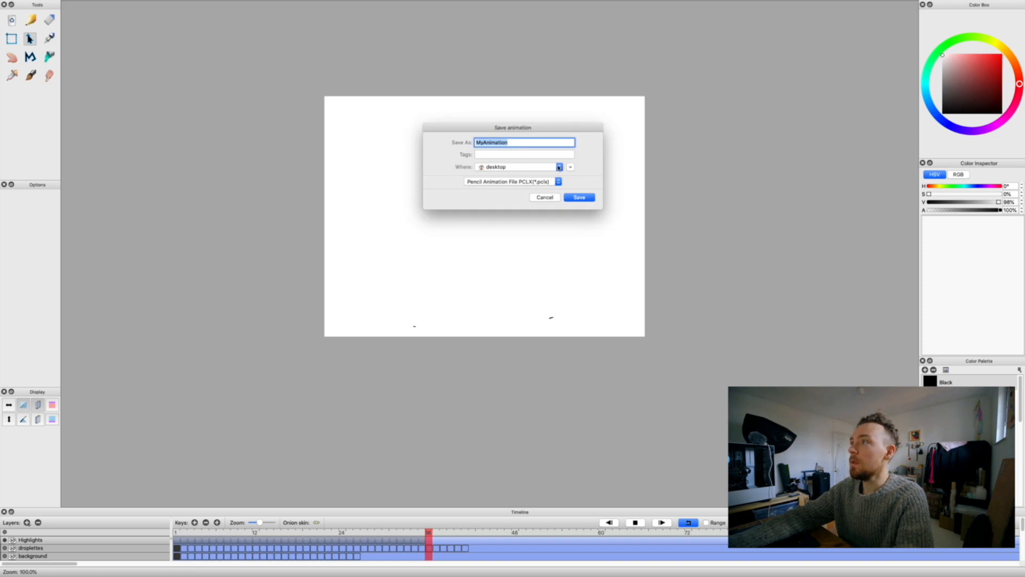
{"action": "type", "text": "LOGO Anim"}
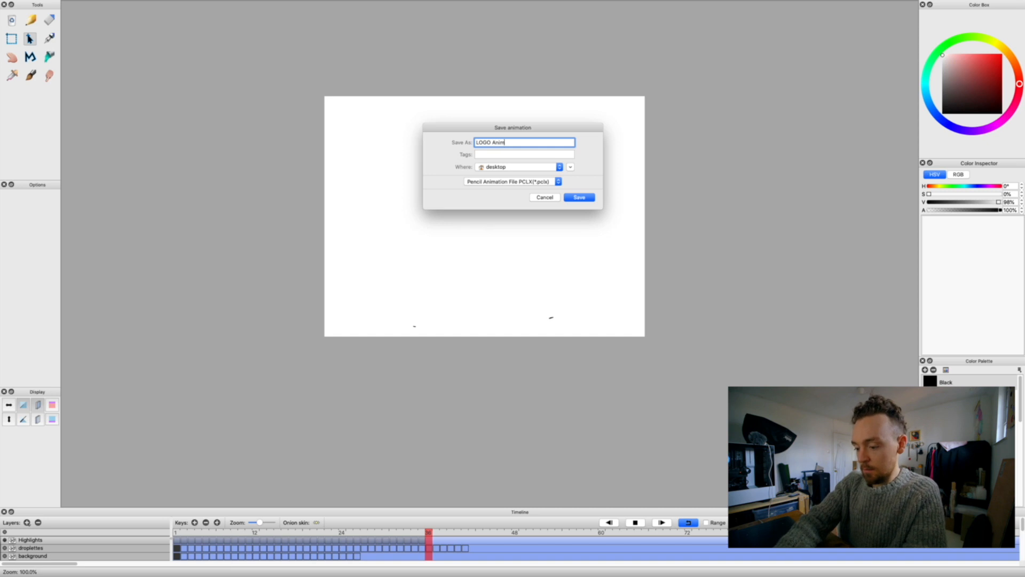
{"action": "type", "text": "ation "}
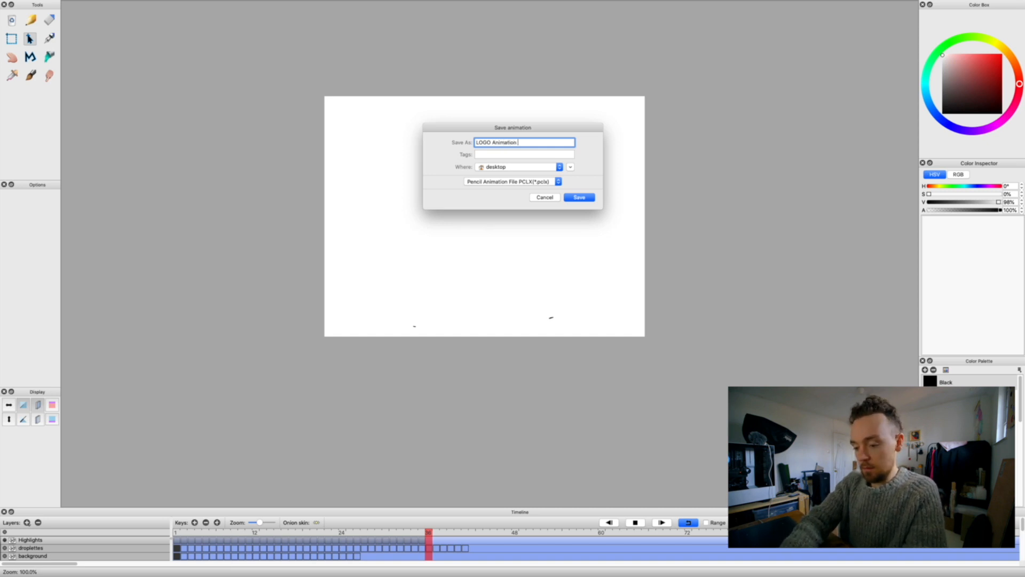
{"action": "type", "text": "2020"}
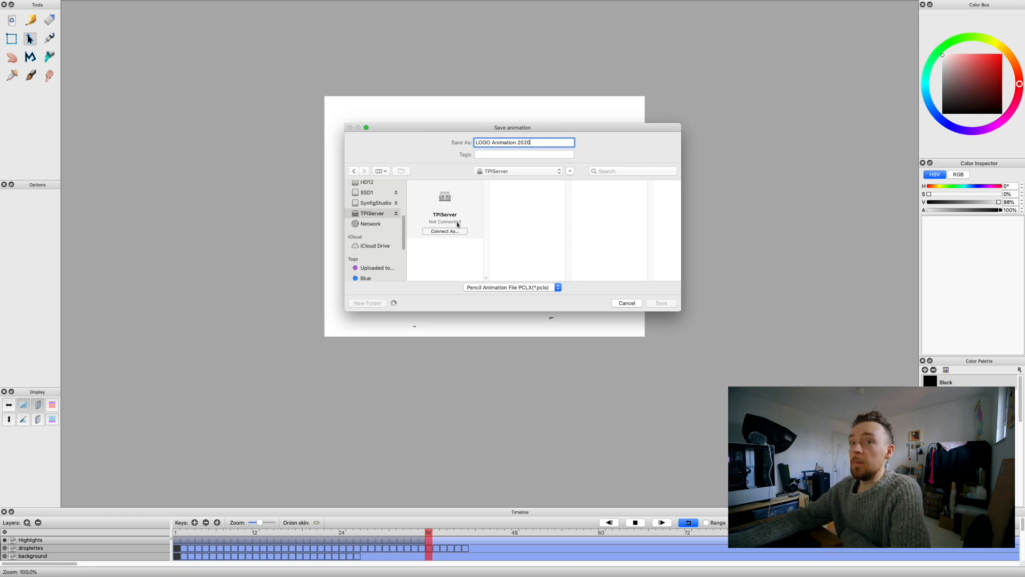
Save the animation on the TPIServer drive in the SERV01/02_WWIL/00_Assets/Logo folder.
{"action": "scroll", "coordinate": [456, 237], "scroll_direction": "down", "scroll_amount": 1}
{"action": "left_click", "coordinate": [435, 270]}
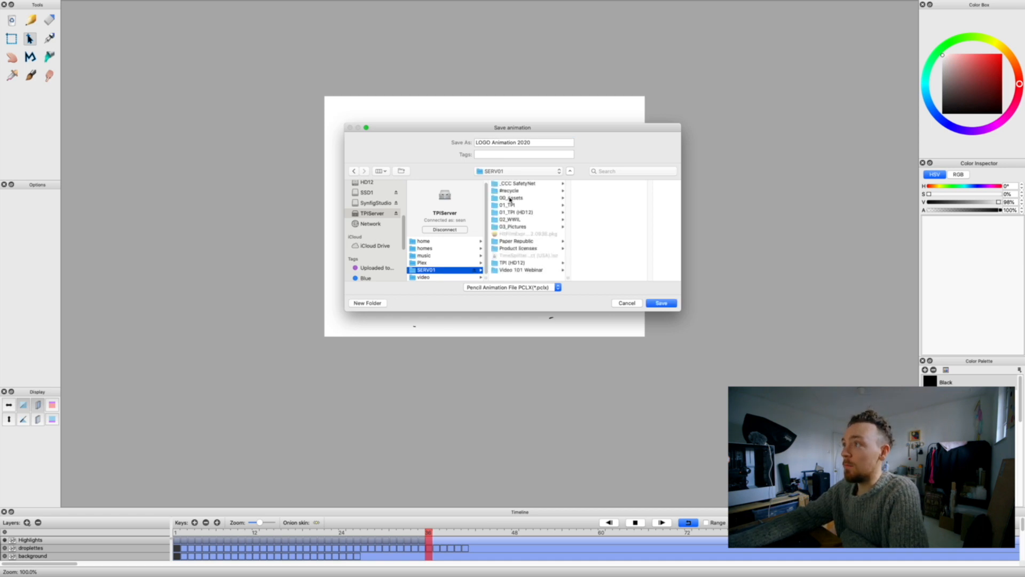
{"action": "left_click", "coordinate": [510, 199]}
{"action": "left_click", "coordinate": [512, 220]}
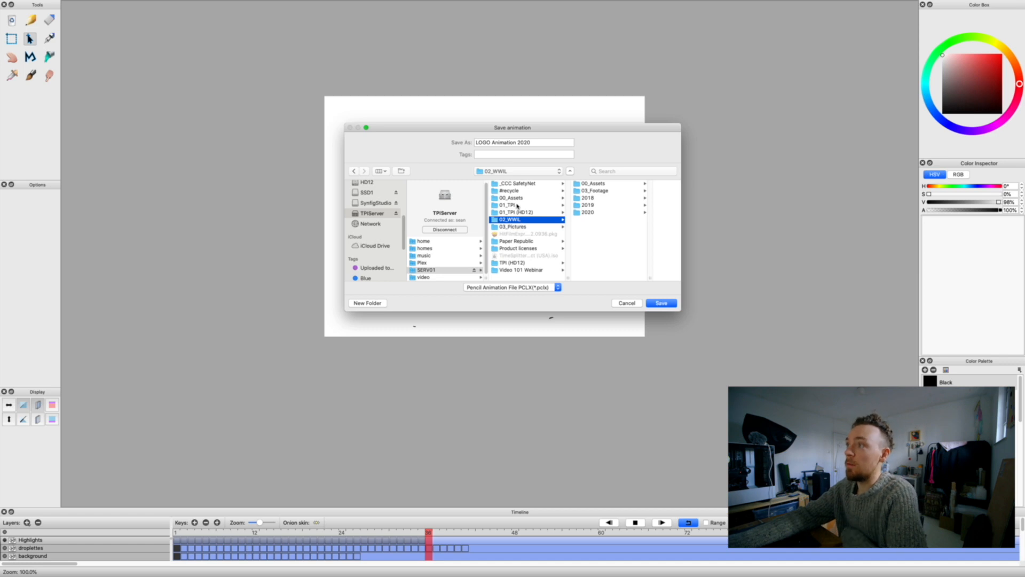
{"action": "left_click", "coordinate": [594, 184]}
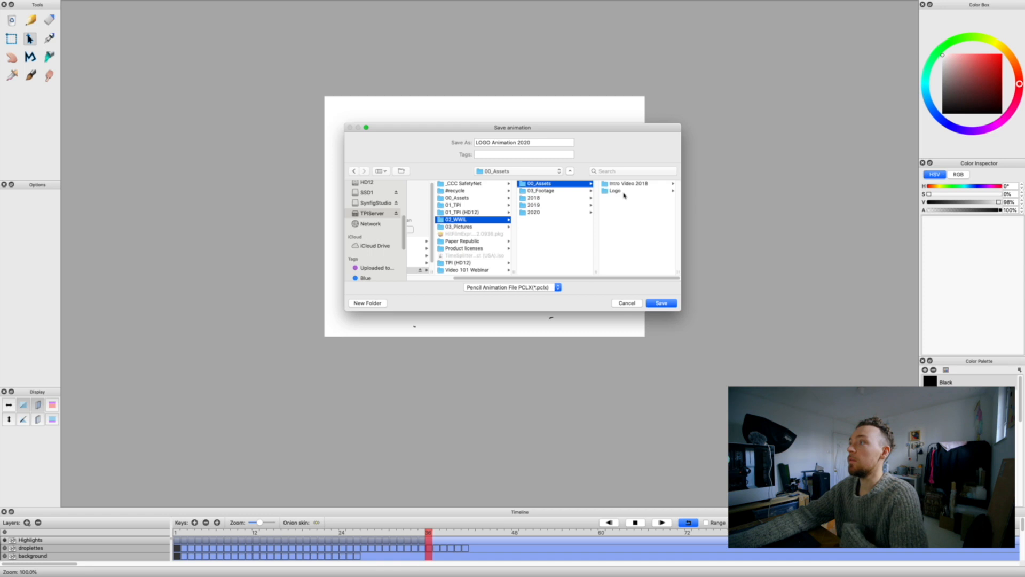
{"action": "left_click", "coordinate": [623, 191]}
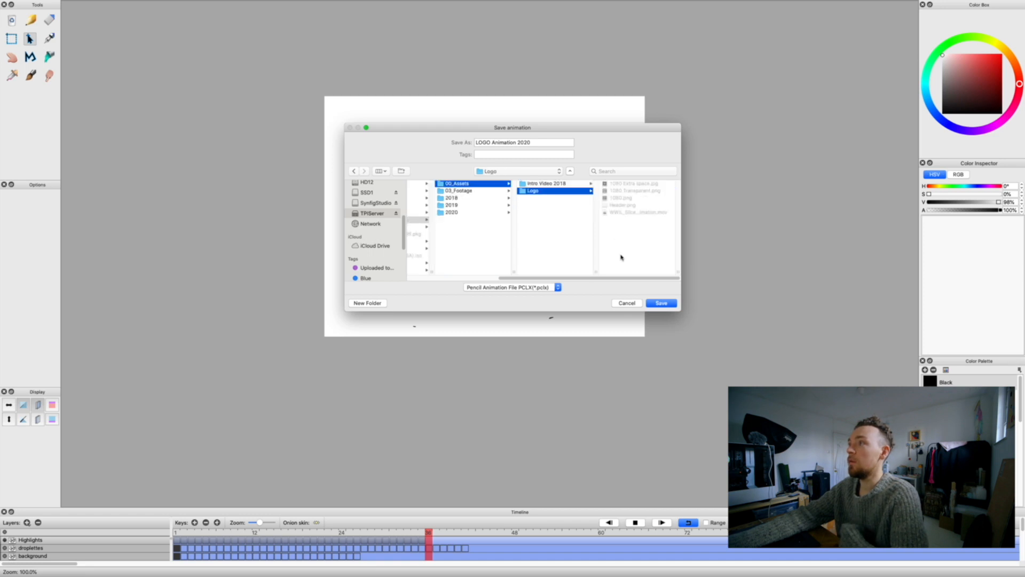
{"action": "left_click", "coordinate": [656, 304]}
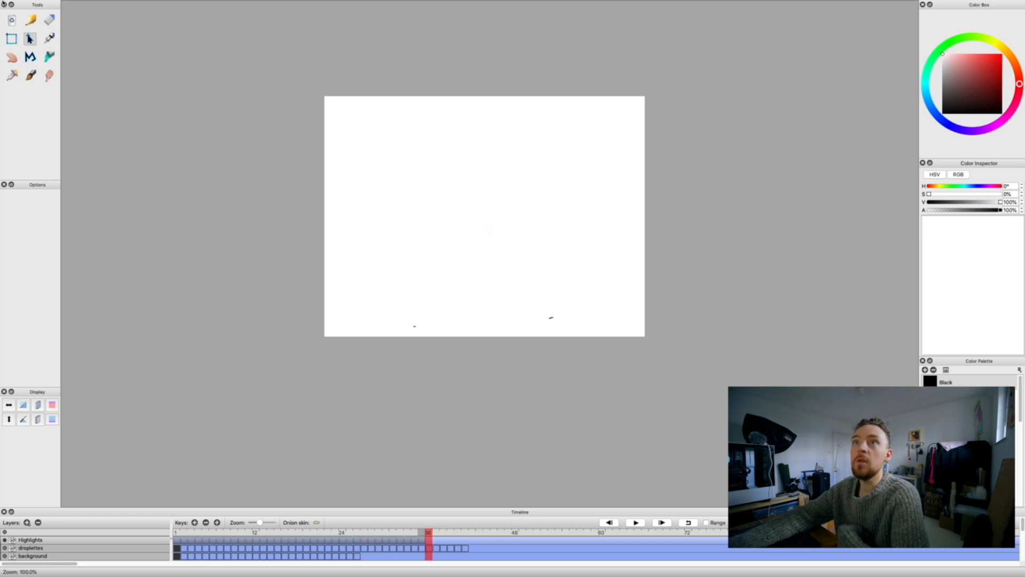
{"action": "left_click", "coordinate": [60, 5]}
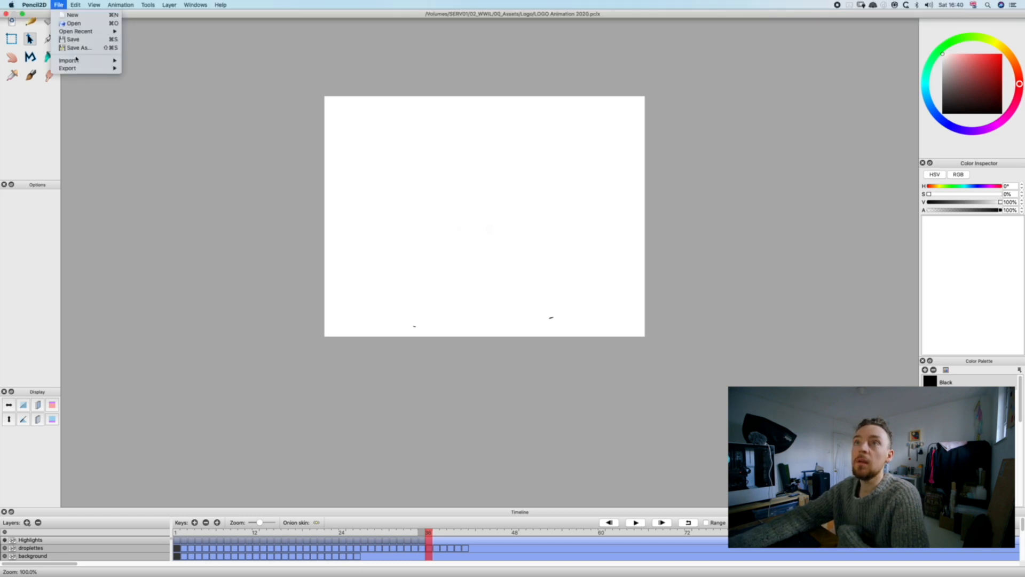
{"action": "mouse_move", "coordinate": [81, 70]}
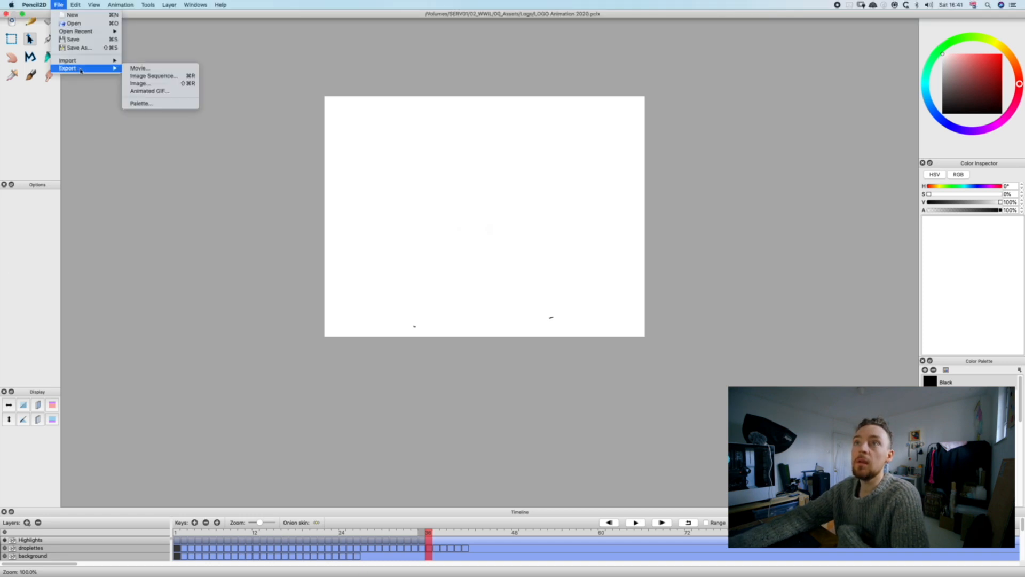
{"action": "left_click", "coordinate": [140, 68]}
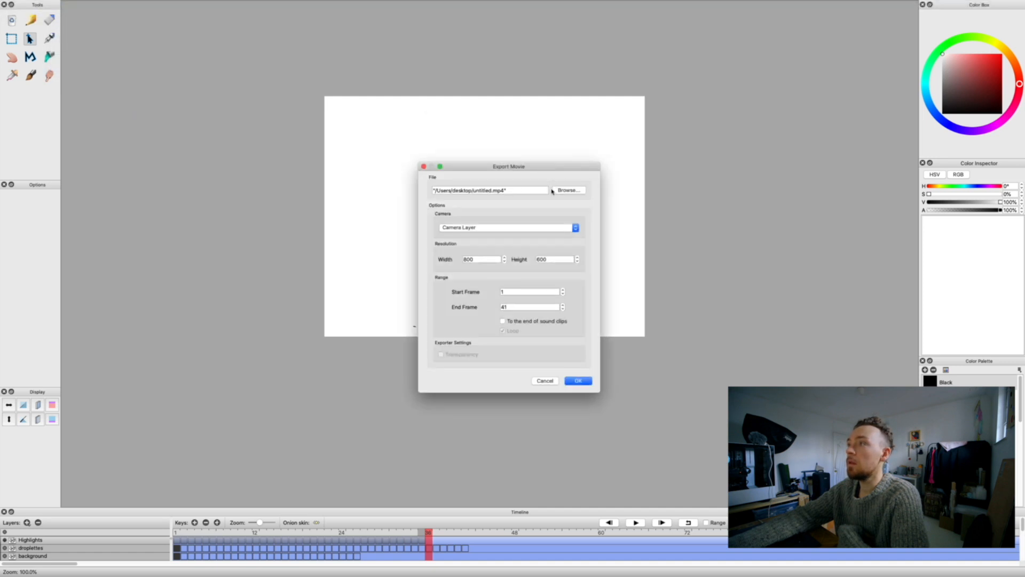
{"action": "double_click", "coordinate": [500, 259]}
{"action": "type", "text": "1920"}
{"action": "key", "text": "Tab"}
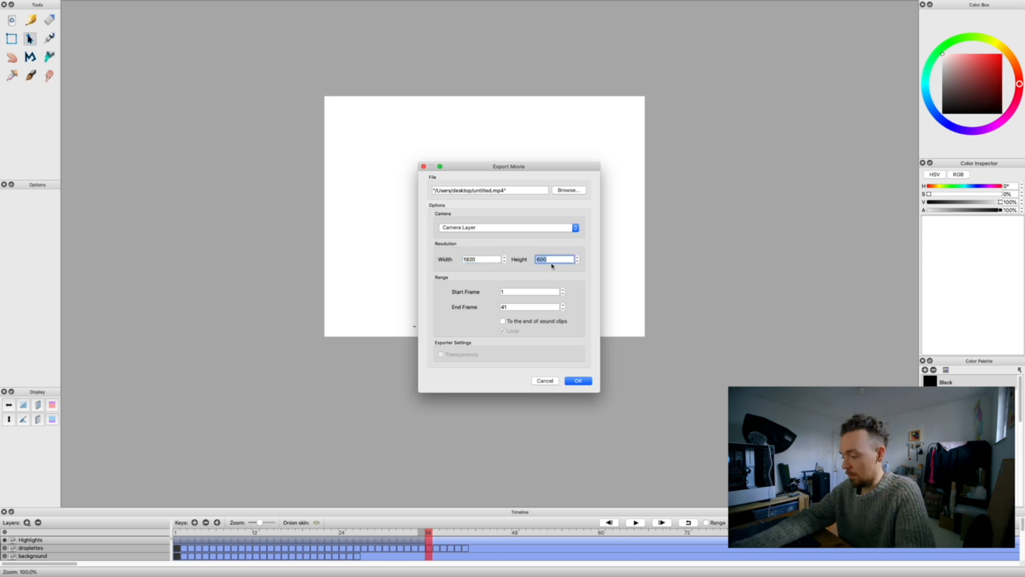
{"action": "double_click", "coordinate": [481, 260]}
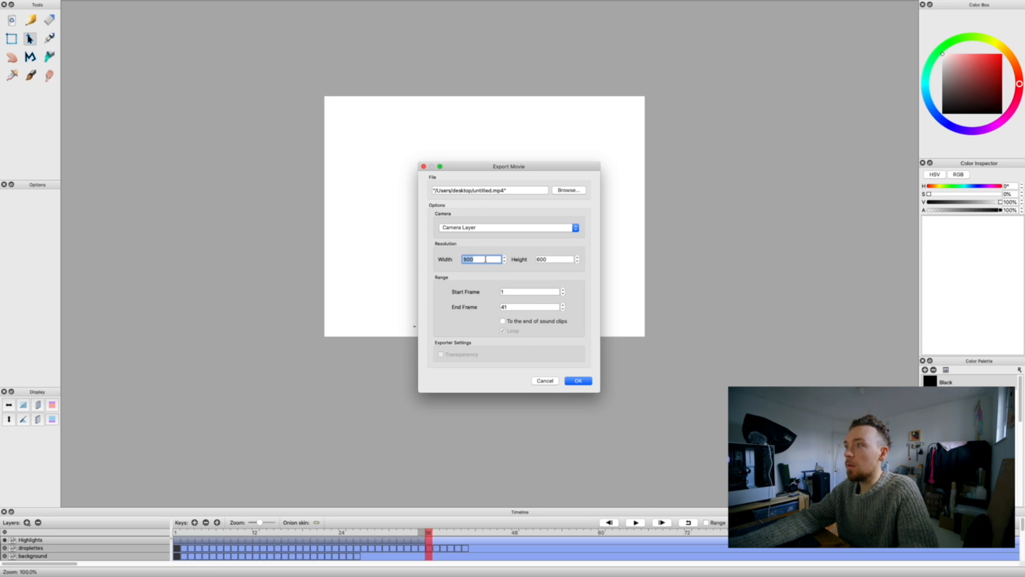
{"action": "type", "text": "1600"}
{"action": "key", "text": "Tab"}
{"action": "type", "text": "1200"}
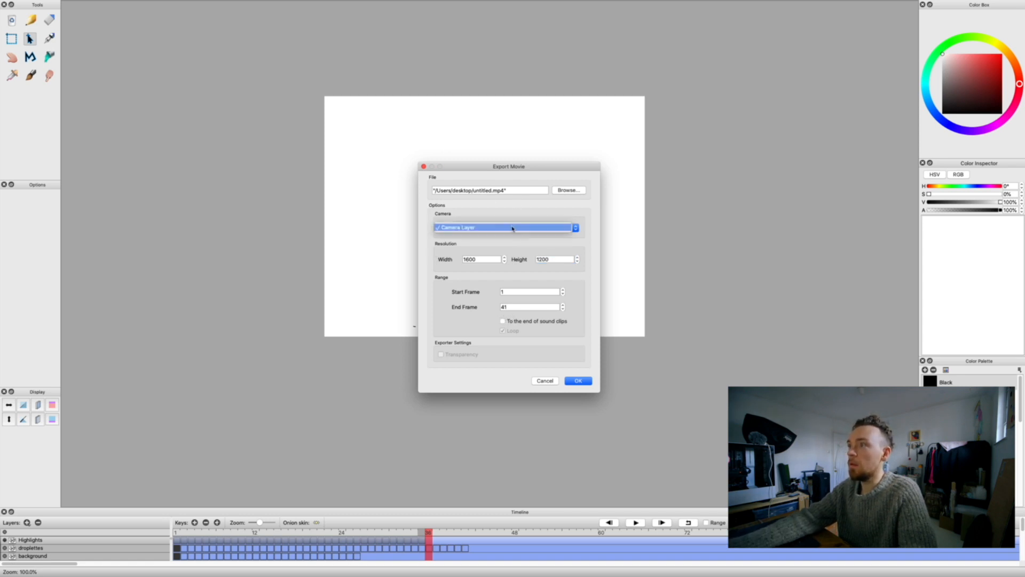
{"action": "left_click", "coordinate": [545, 381]}
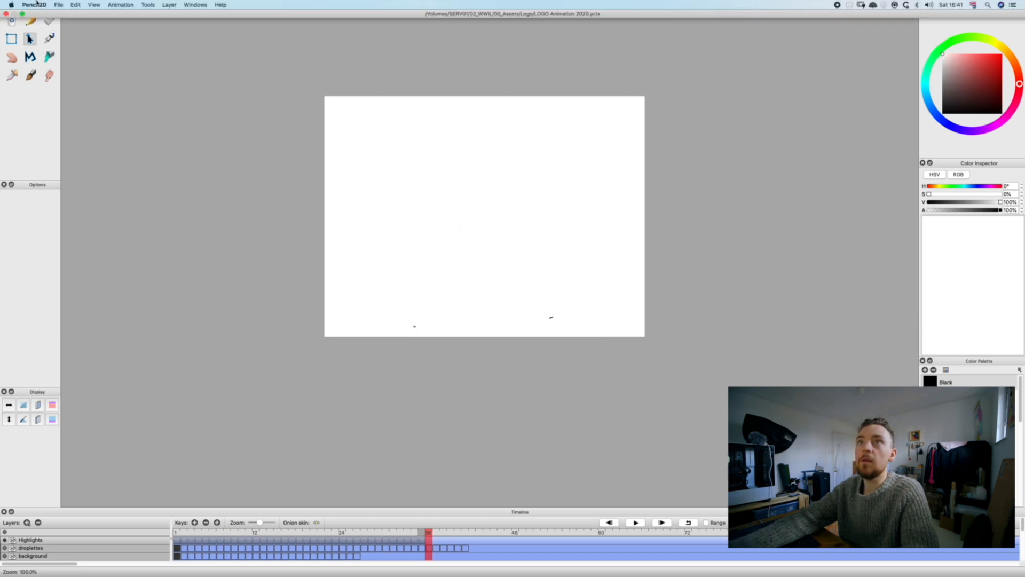
Set the canvas background preference to the transparent checkerboard and return the playhead to frame 1.
{"action": "left_click", "coordinate": [51, 5]}
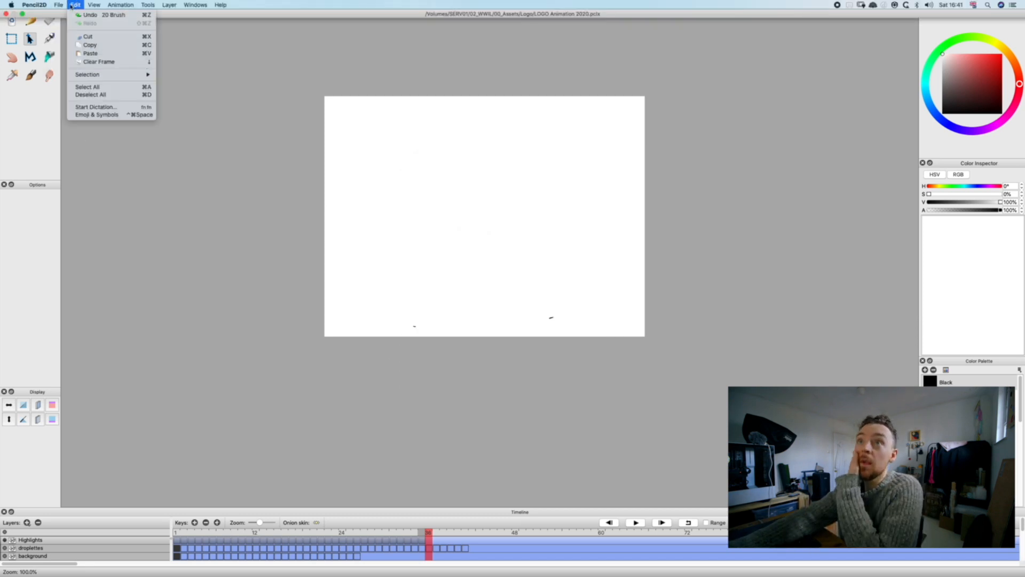
{"action": "left_click", "coordinate": [42, 27]}
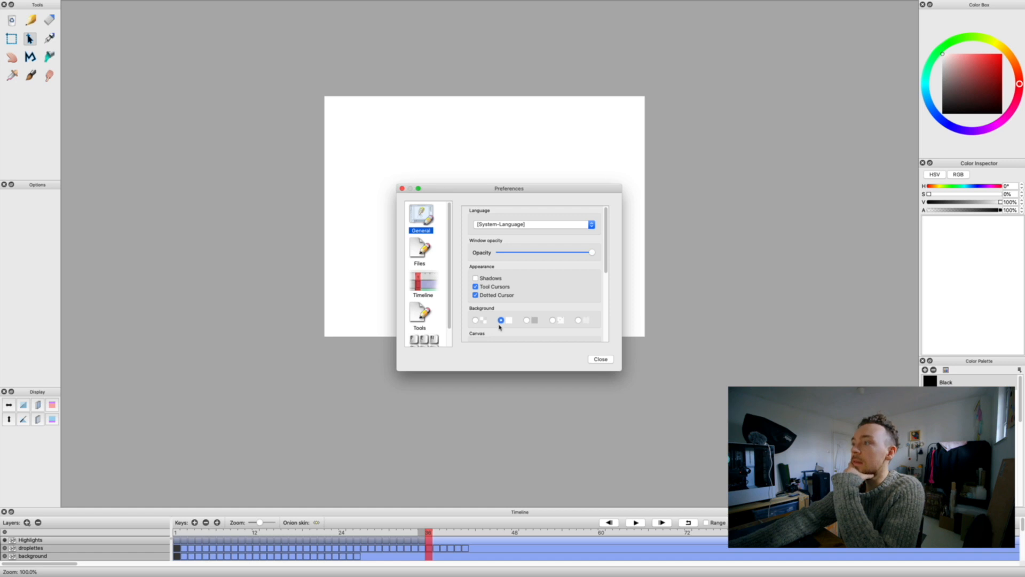
{"action": "left_click", "coordinate": [475, 320]}
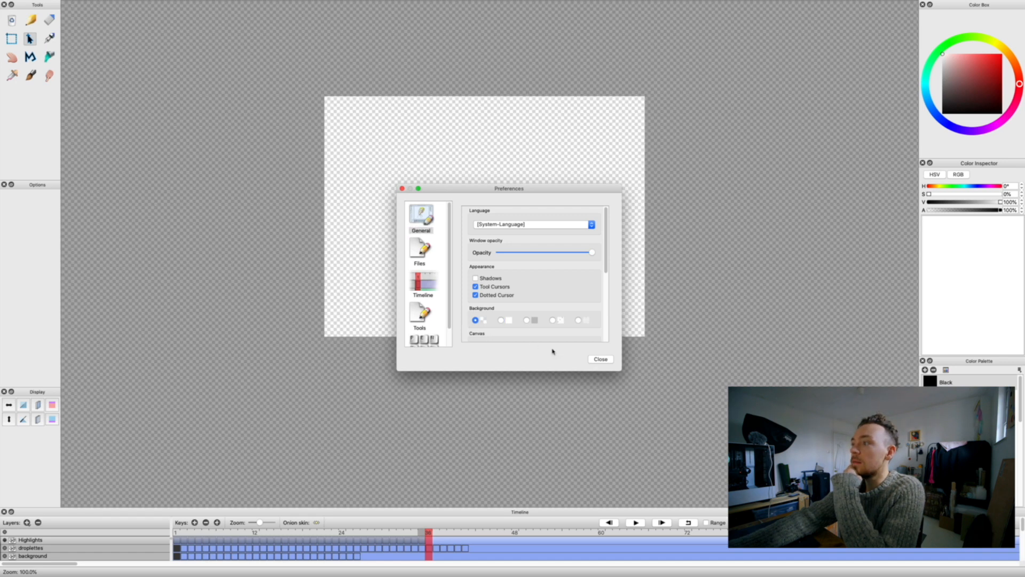
{"action": "left_click", "coordinate": [601, 360]}
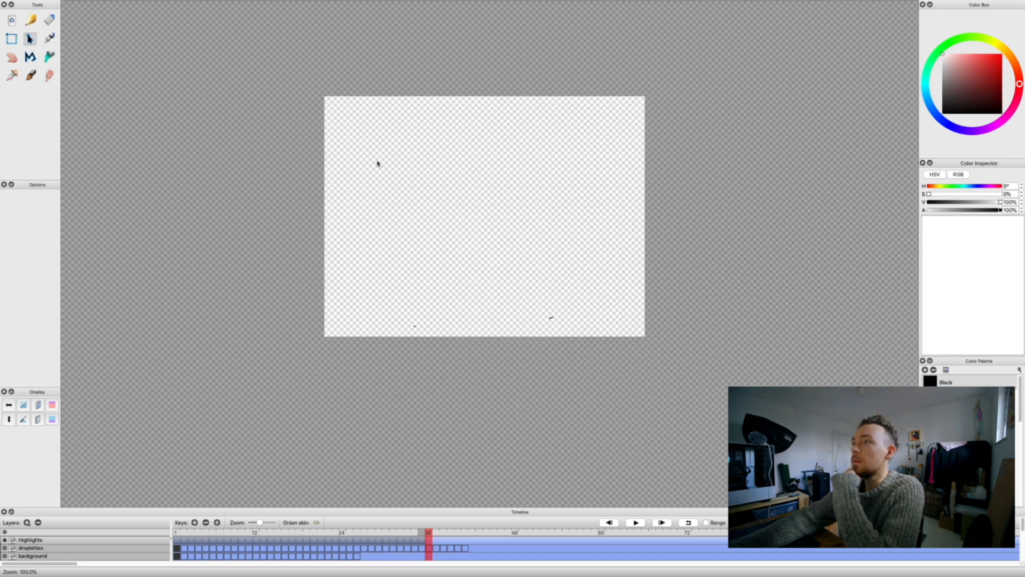
{"action": "mouse_move", "coordinate": [307, 531]}
{"action": "left_mouse_down"}
{"action": "mouse_move", "coordinate": [195, 525]}
{"action": "mouse_move", "coordinate": [447, 531]}
{"action": "mouse_move", "coordinate": [183, 526]}
{"action": "mouse_move", "coordinate": [394, 525]}
{"action": "mouse_move", "coordinate": [177, 518]}
{"action": "left_mouse_up"}
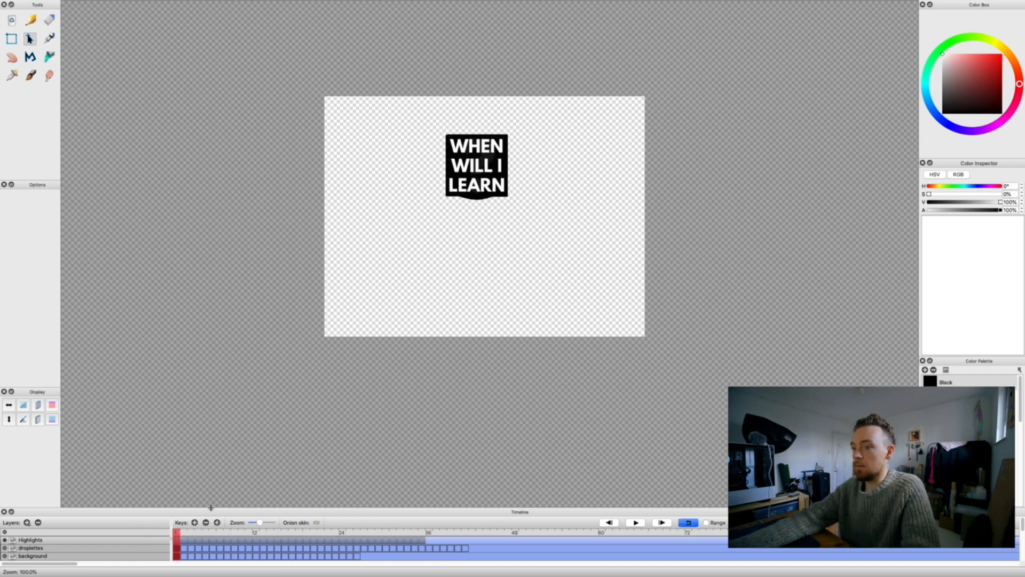
Set up a PNG image sequence export with transparency enabled and a width of 1600.
{"action": "left_click", "coordinate": [58, 5]}
{"action": "mouse_move", "coordinate": [86, 69]}
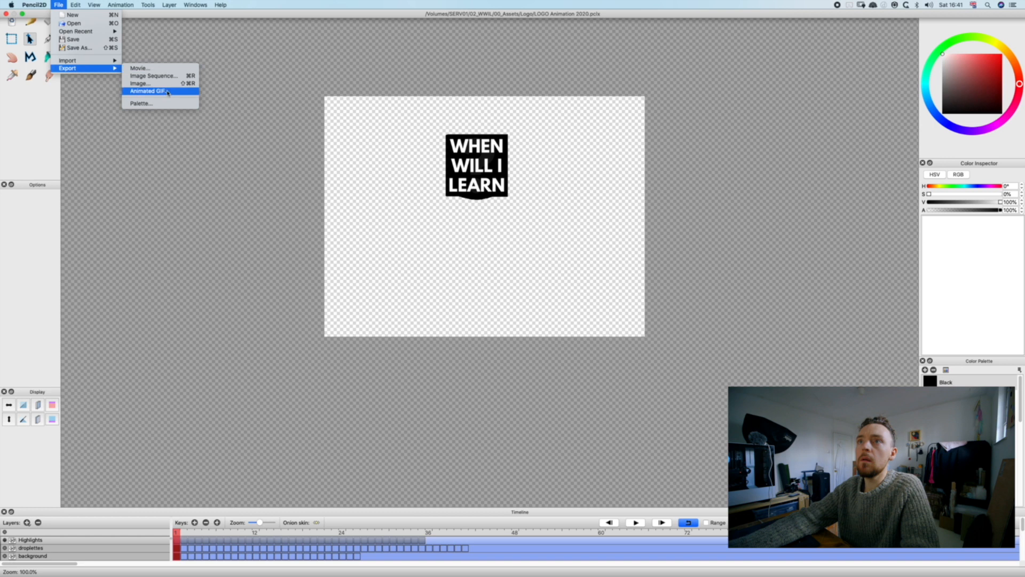
{"action": "left_click", "coordinate": [152, 76]}
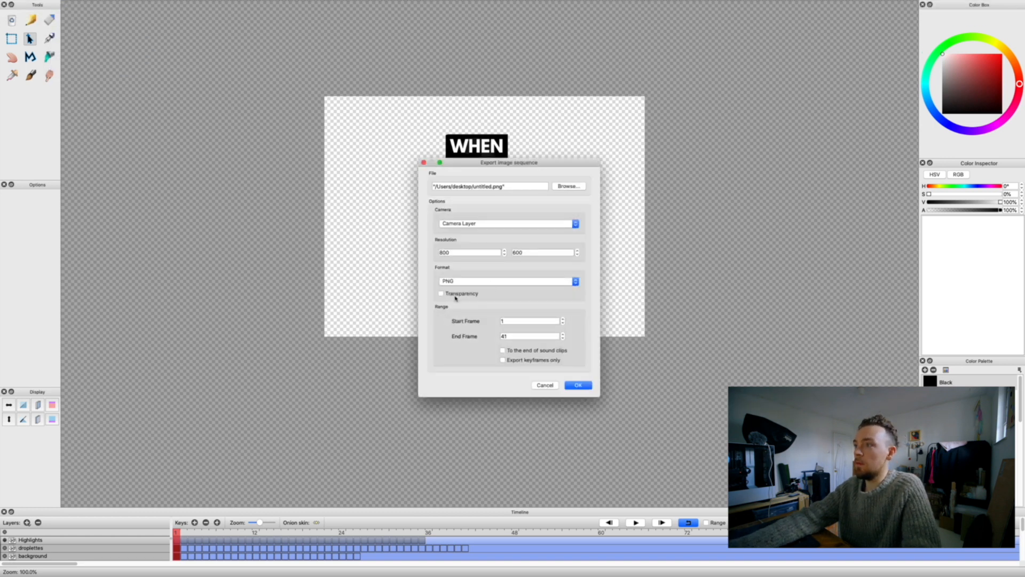
{"action": "double_click", "coordinate": [476, 249]}
{"action": "type", "text": "1600"}
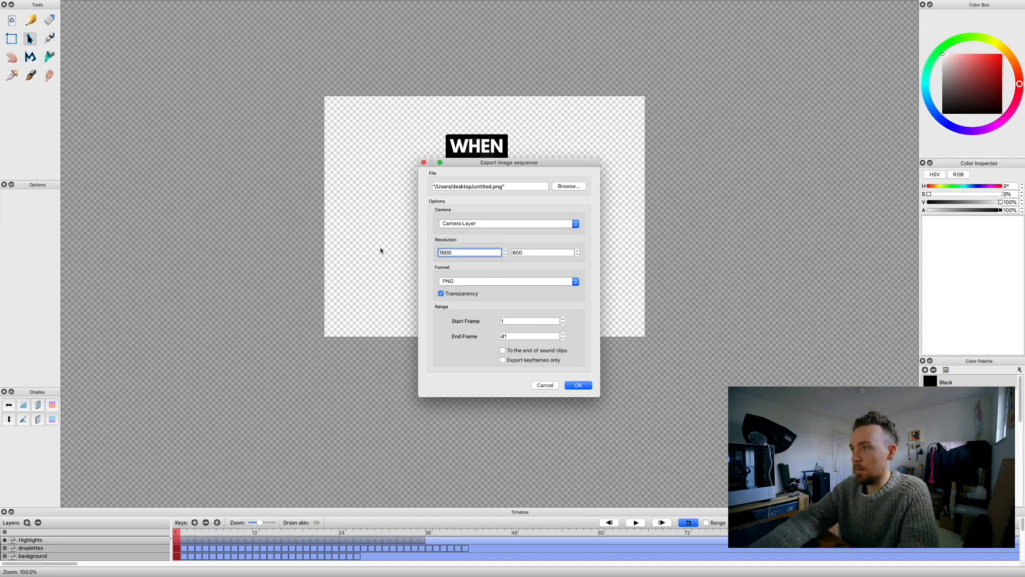
{"action": "key", "text": "Tab"}
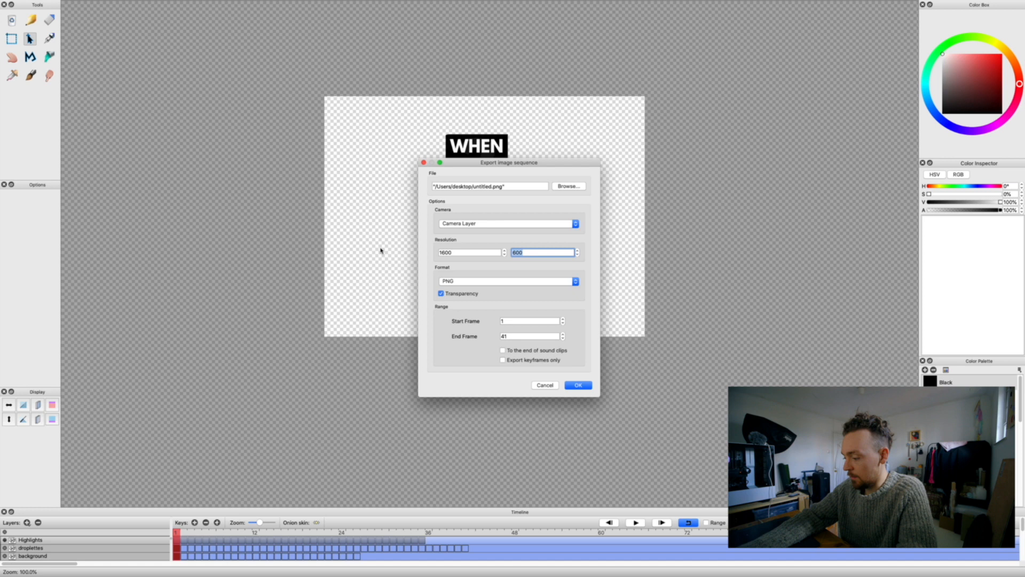
Choose the Logo folder as the export location and create a folder named Logo Animation 2020 inside it.
{"action": "left_click", "coordinate": [563, 187]}
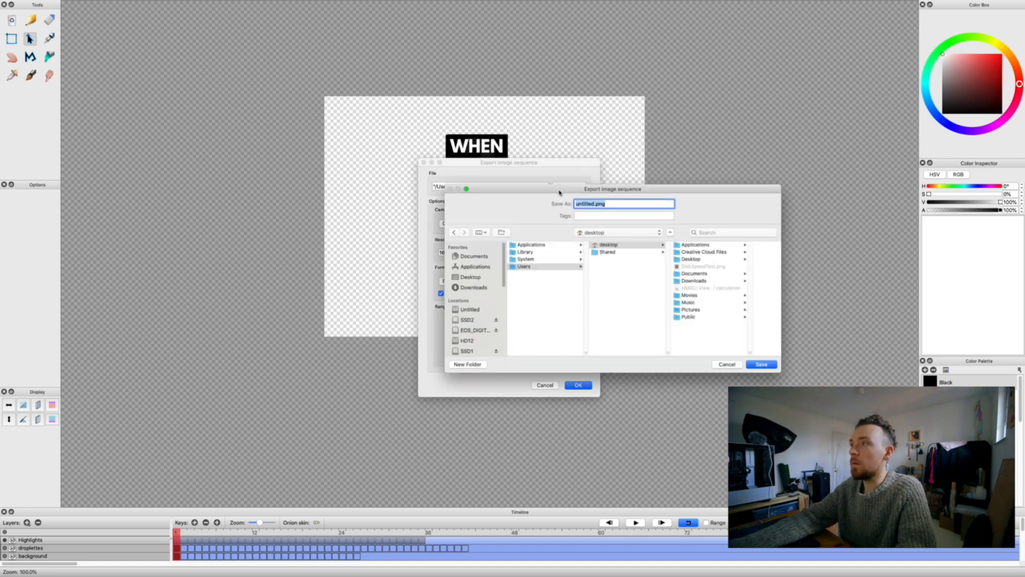
{"action": "left_click", "coordinate": [593, 205]}
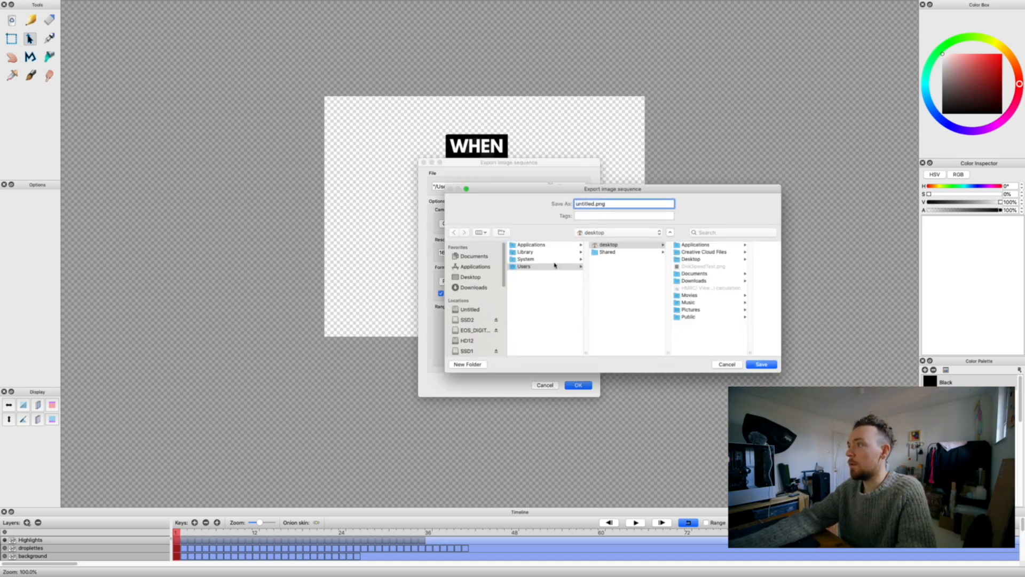
{"action": "scroll", "coordinate": [474, 347], "scroll_direction": "down", "scroll_amount": 5}
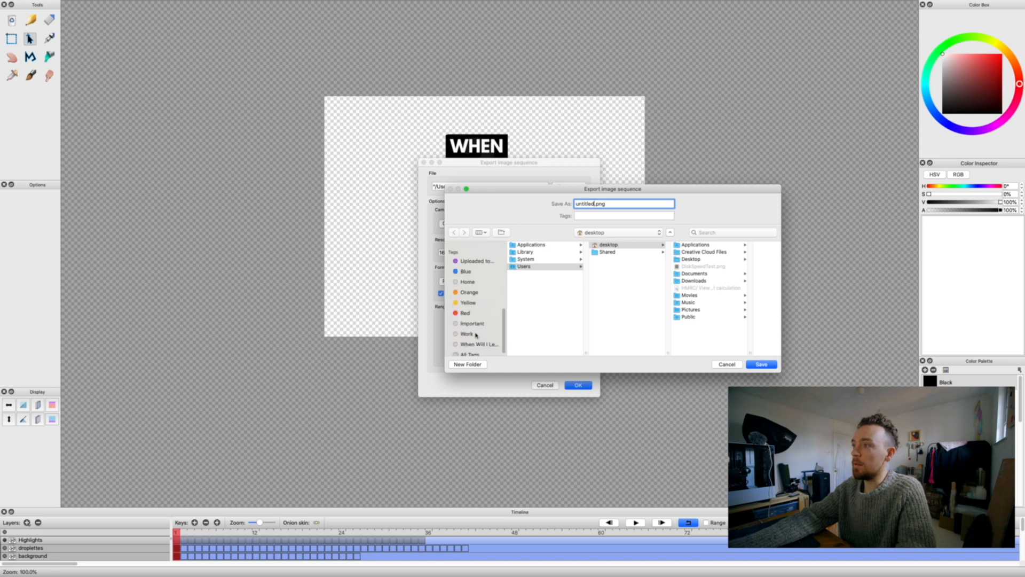
{"action": "left_click", "coordinate": [619, 233]}
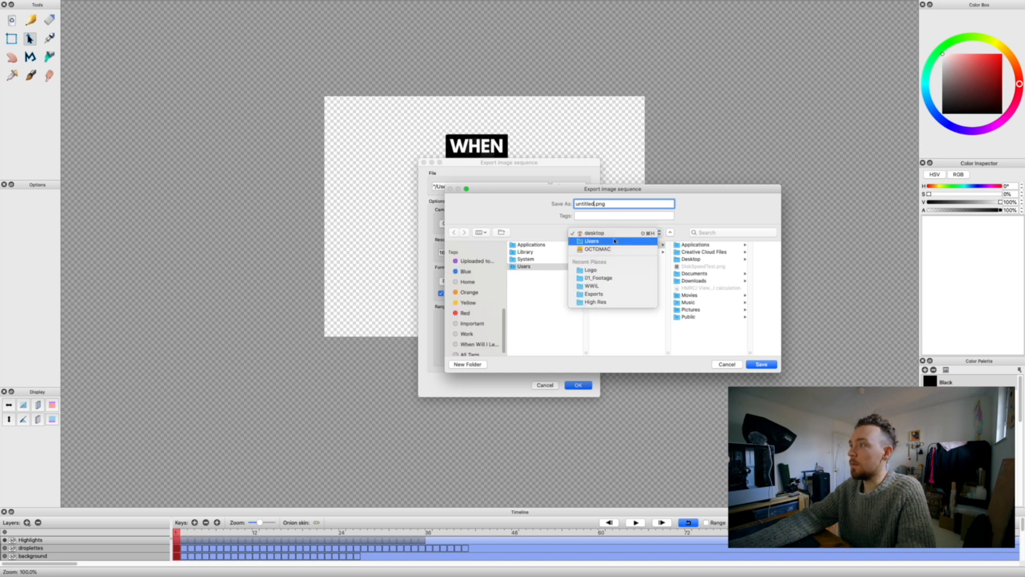
{"action": "left_click", "coordinate": [603, 274]}
{"action": "left_click", "coordinate": [468, 364]}
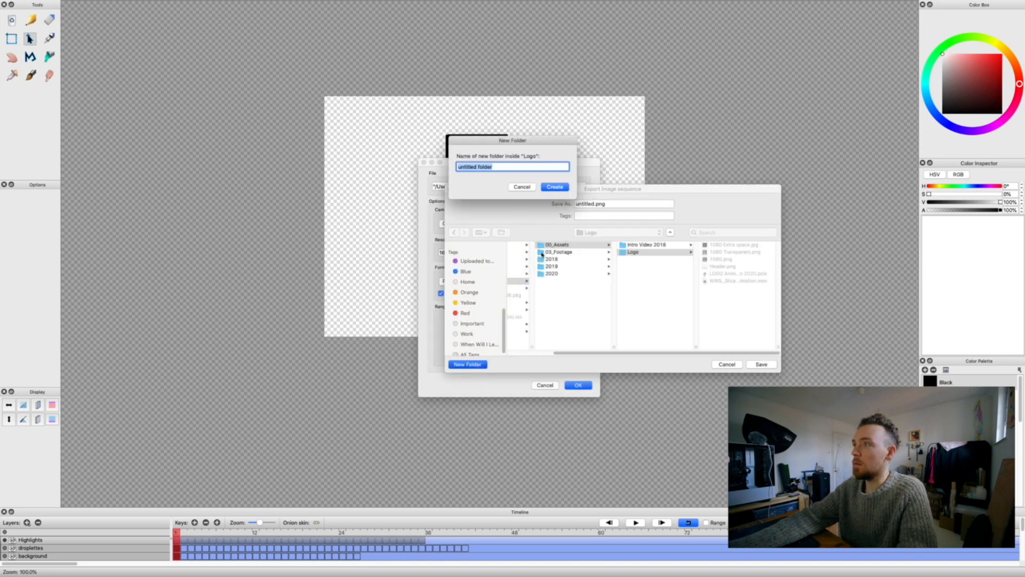
{"action": "type", "text": "Logo"}
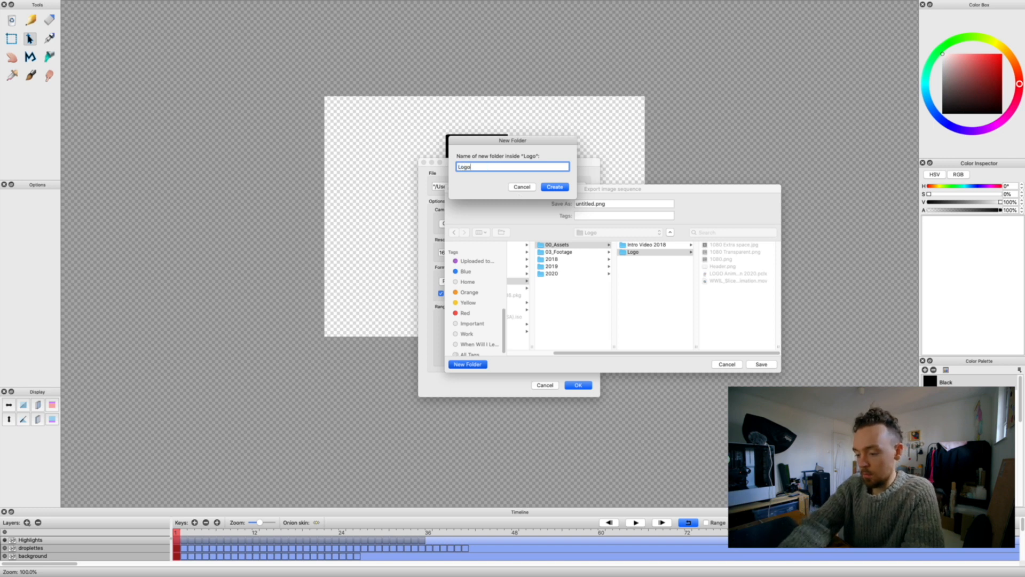
{"action": "type", "text": " Animatin"}
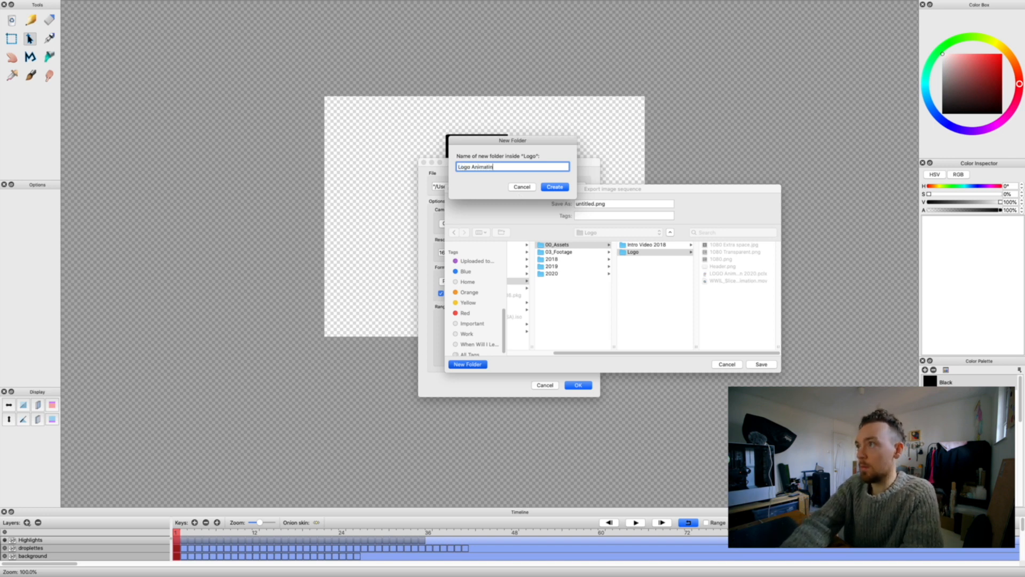
{"action": "type", "text": "n 2020"}
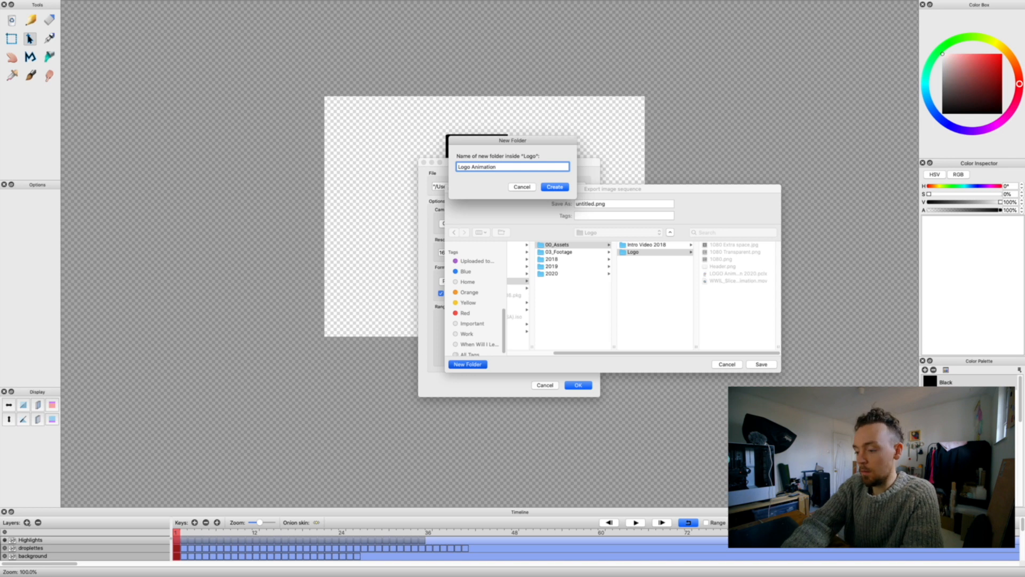
{"action": "key", "text": "Return"}
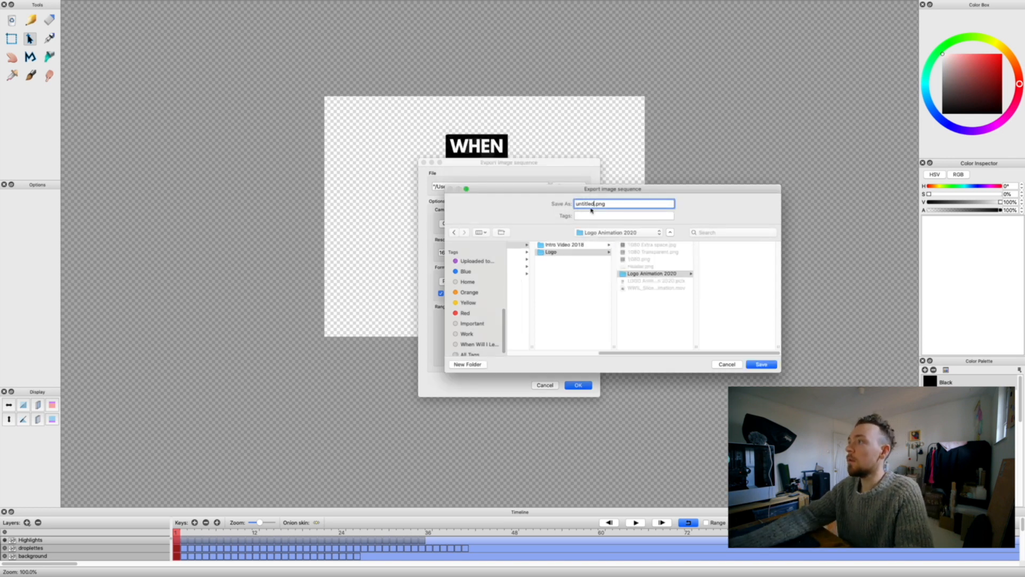
Name the image sequence Logo 2020 and export it.
{"action": "type", "text": "Logo 2020"}
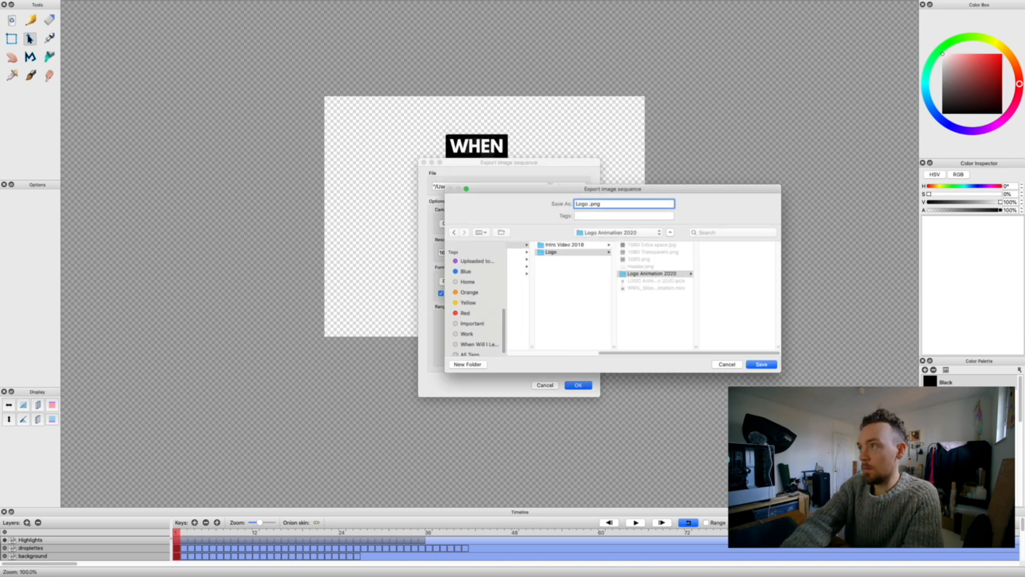
{"action": "key", "text": "Return"}
{"action": "left_click", "coordinate": [579, 385]}
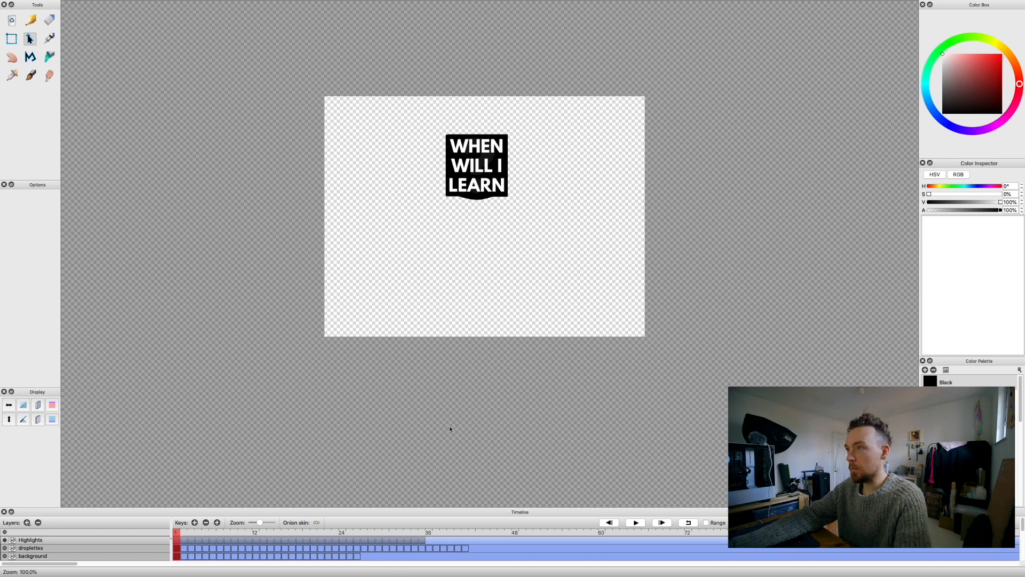
Switch to Final Cut Pro and create a new event named Logo in the open library.
{"action": "key", "text": "ctrl+Up"}
{"action": "left_click", "coordinate": [616, 43]}
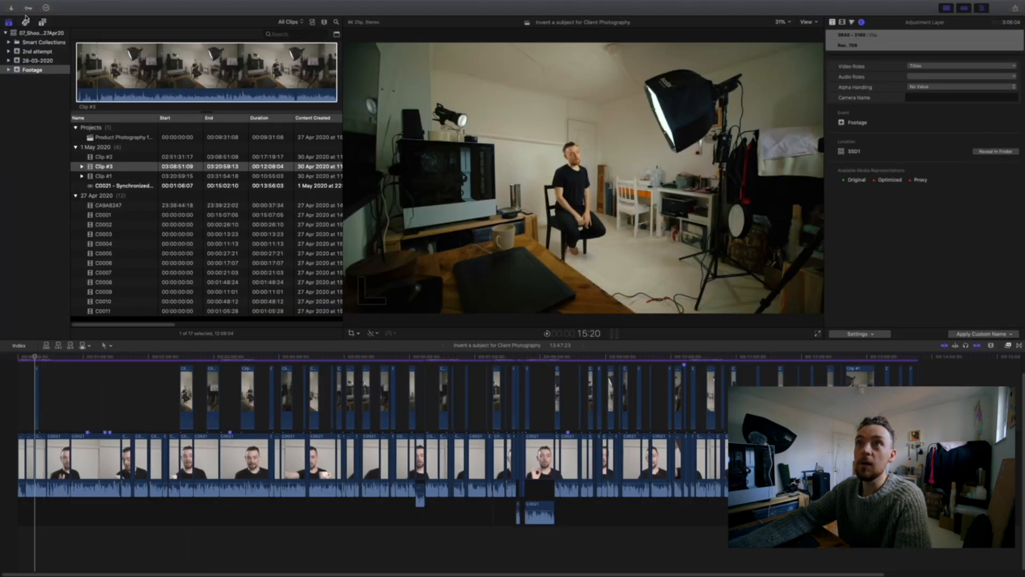
{"action": "right_click", "coordinate": [42, 71]}
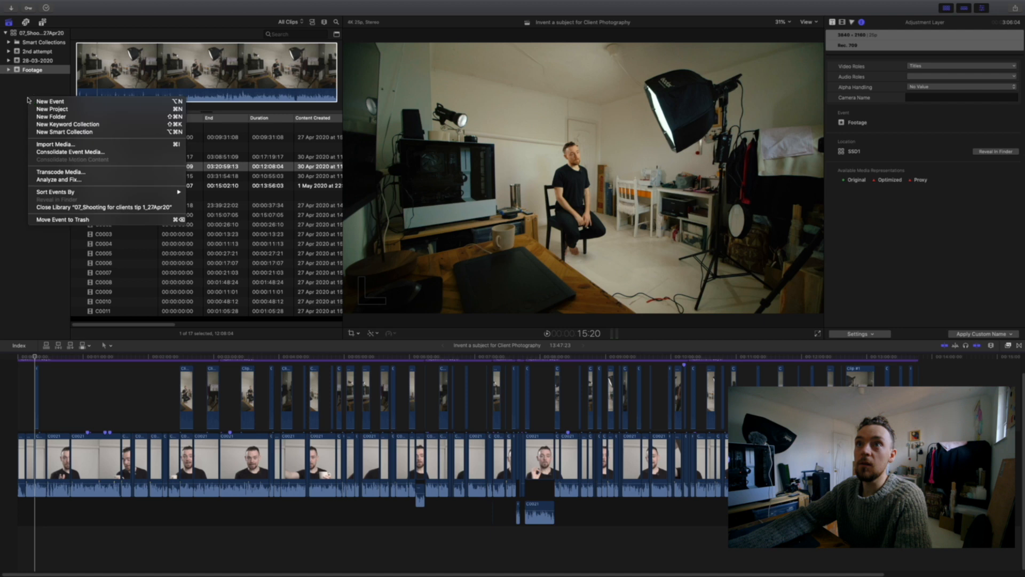
{"action": "left_click", "coordinate": [37, 101]}
{"action": "type", "text": "Logo"}
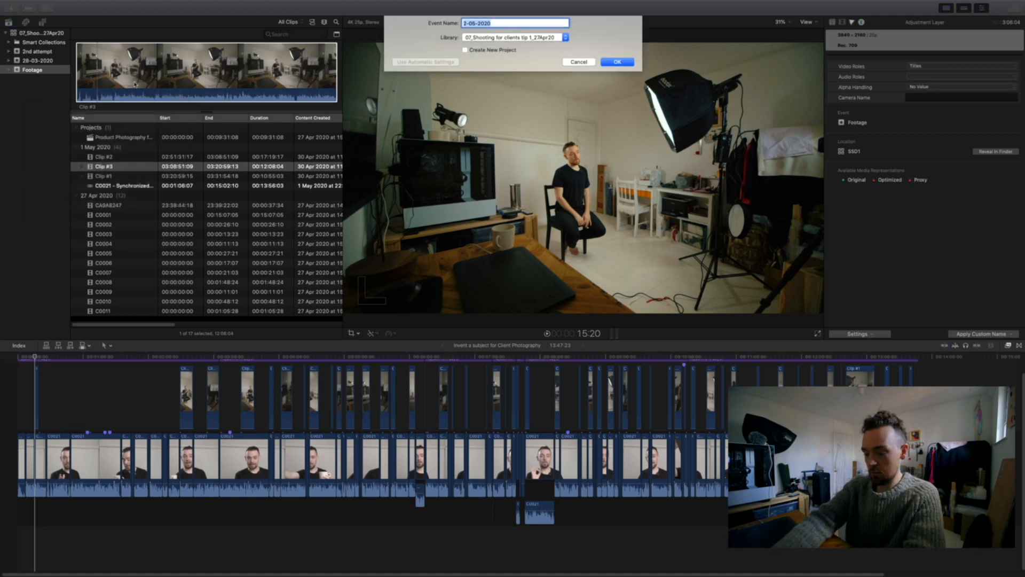
{"action": "key", "text": "Return"}
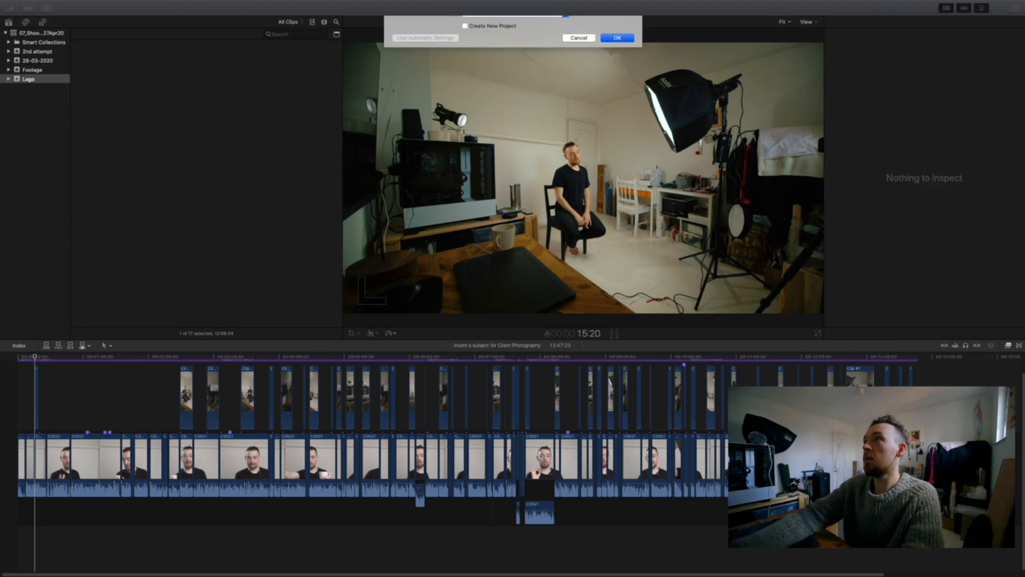
Start a media import and browse SERV01 through 02_WWIL, 00_Assets and Logo to the Logo Animation 2020 folder.
{"action": "left_click", "coordinate": [209, 185]}
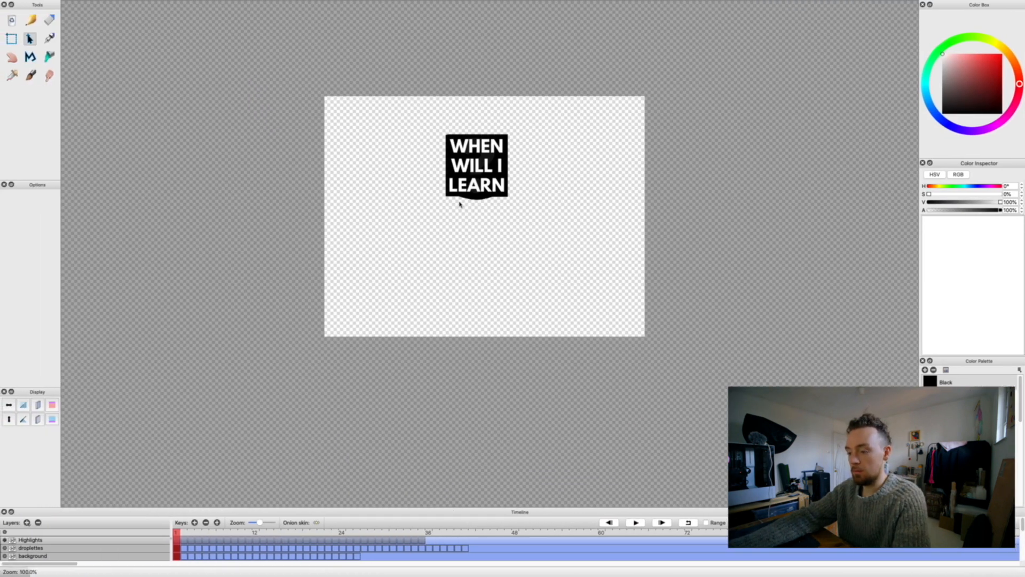
{"action": "key", "text": "ctrl+Up"}
{"action": "left_click", "coordinate": [636, 27]}
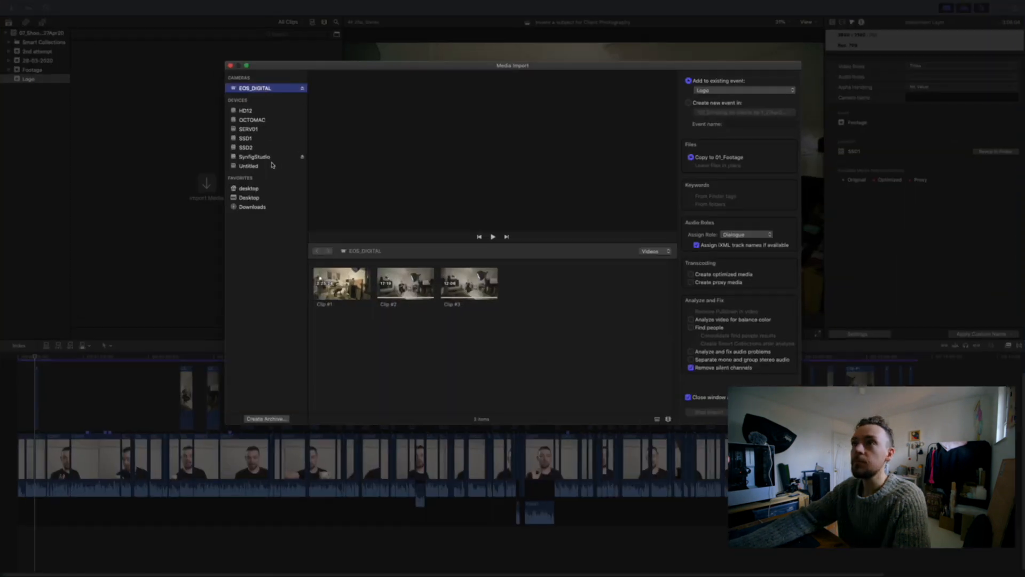
{"action": "left_click", "coordinate": [254, 129]}
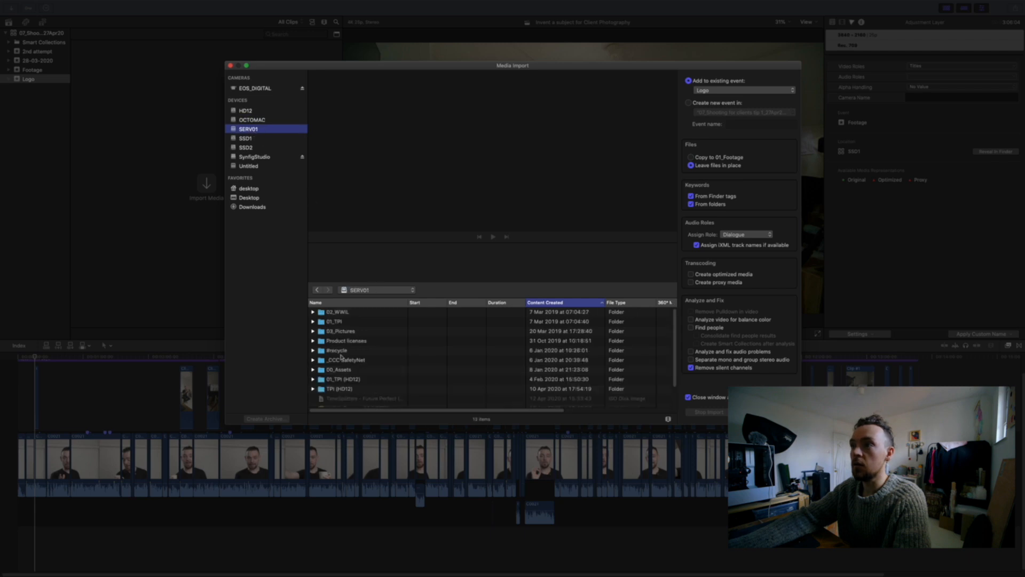
{"action": "double_click", "coordinate": [345, 312]}
{"action": "double_click", "coordinate": [343, 314]}
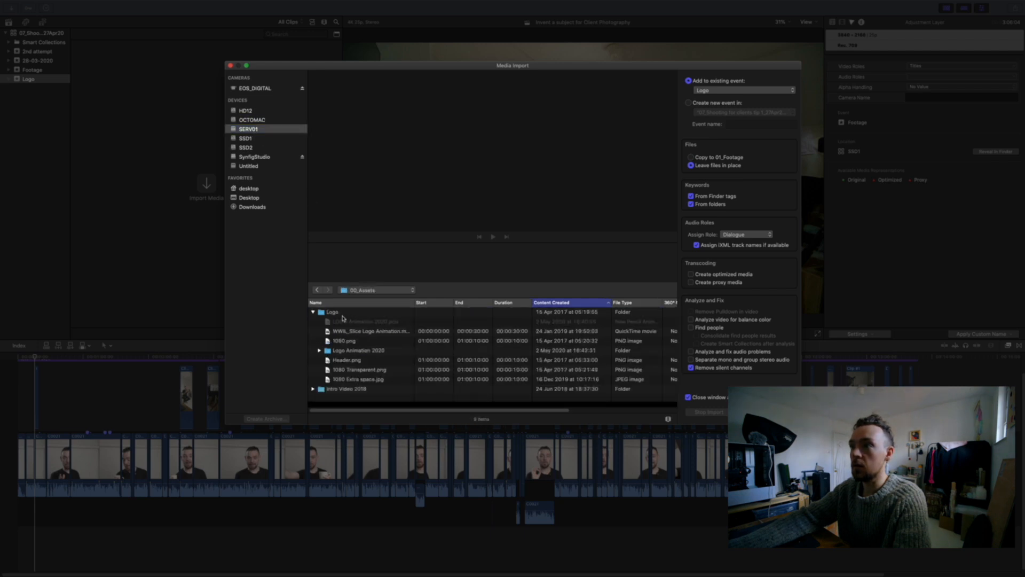
{"action": "double_click", "coordinate": [342, 351]}
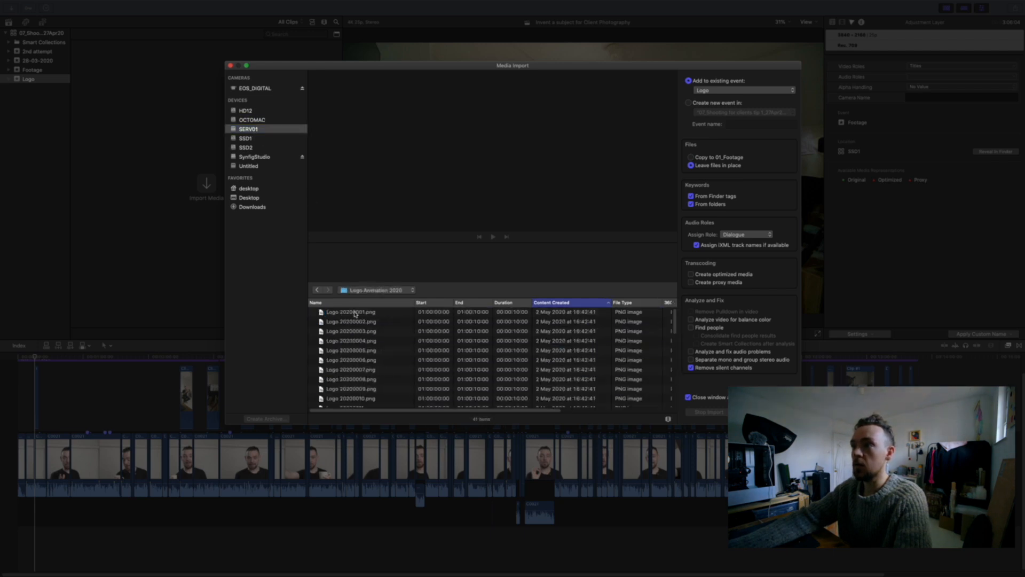
Import all the PNG frames in the Logo Animation 2020 folder into the Logo event.
{"action": "left_click", "coordinate": [355, 314]}
{"action": "scroll", "coordinate": [369, 354], "scroll_direction": "down", "scroll_amount": 10}
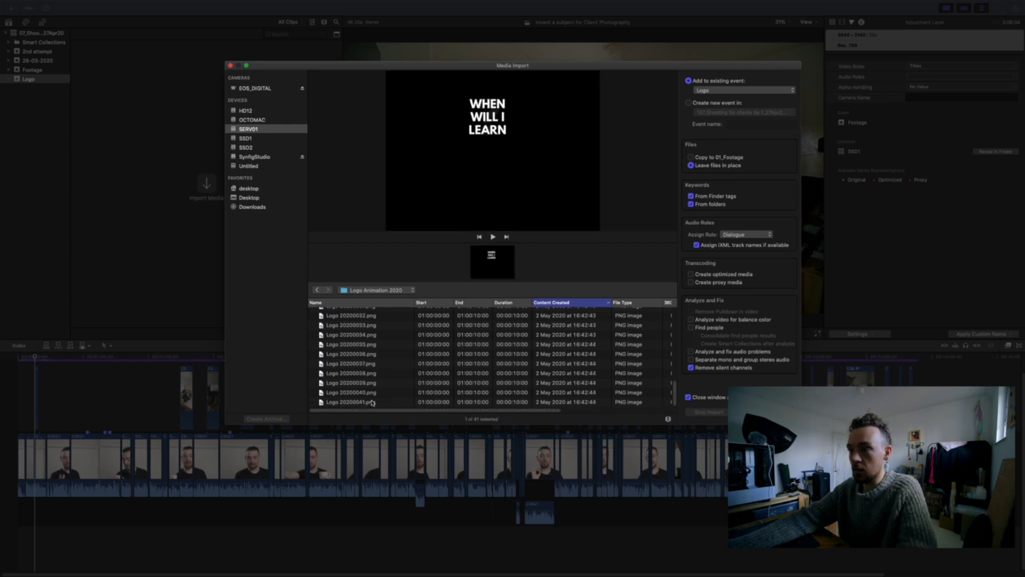
{"action": "key", "text": "super+a"}
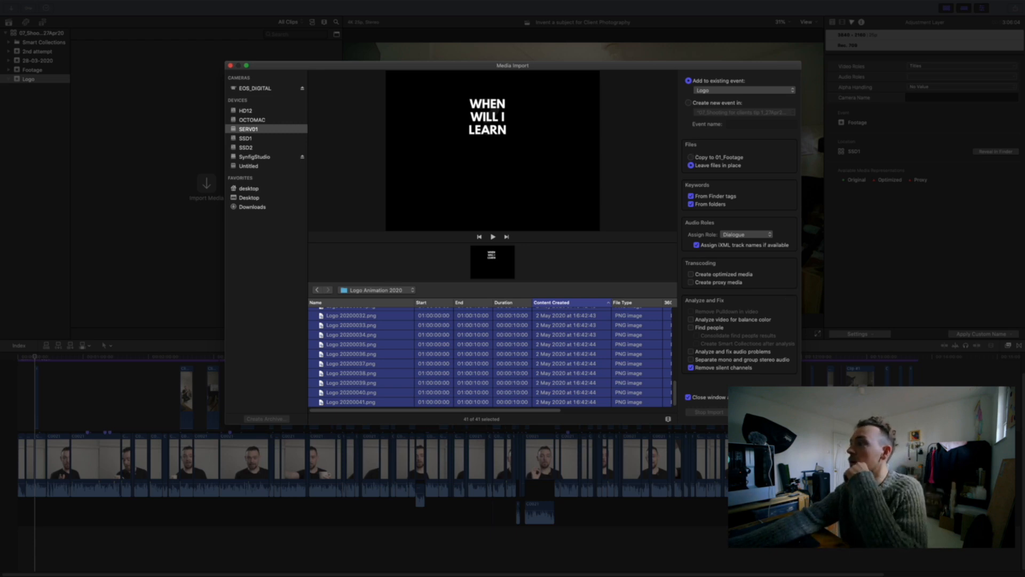
{"action": "left_click", "coordinate": [766, 412]}
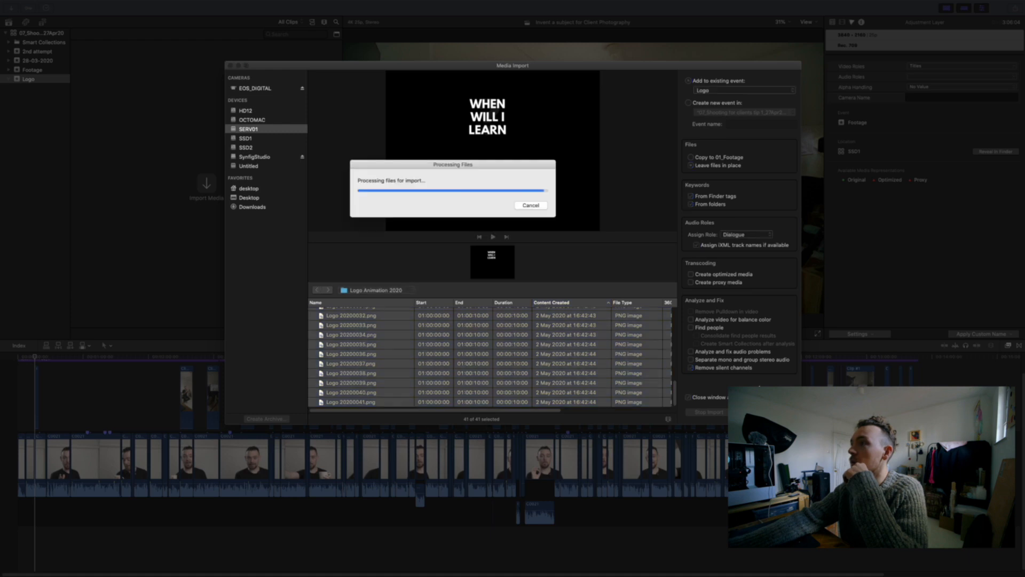
Create a project named Logo Animation from all the imported logo images in the Logo event.
{"action": "left_click", "coordinate": [115, 137]}
{"action": "scroll", "coordinate": [150, 257], "scroll_direction": "down", "scroll_amount": 5}
{"action": "left_click", "coordinate": [136, 319], "text": "shift"}
{"action": "right_click", "coordinate": [142, 274]}
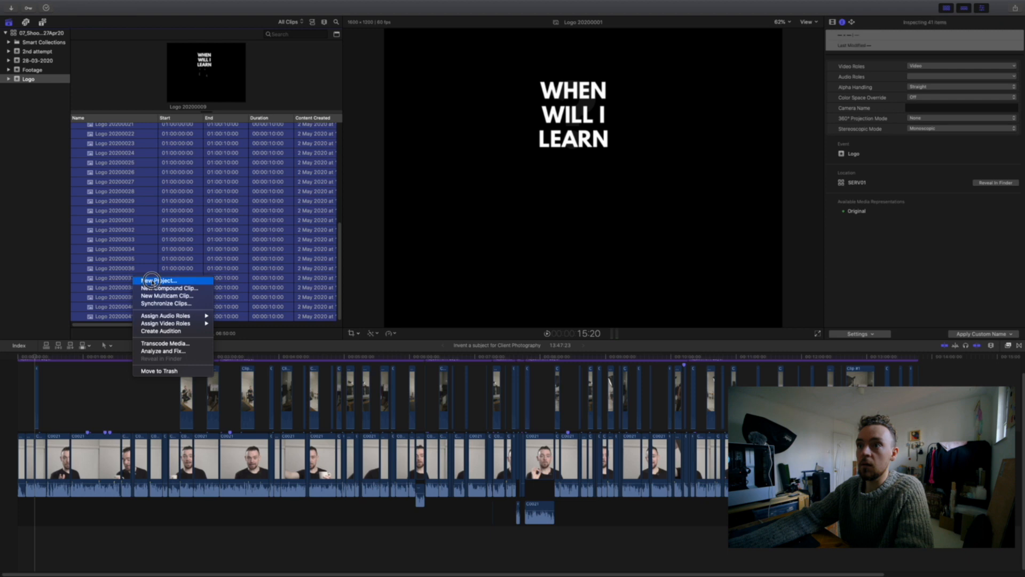
{"action": "left_click", "coordinate": [154, 279]}
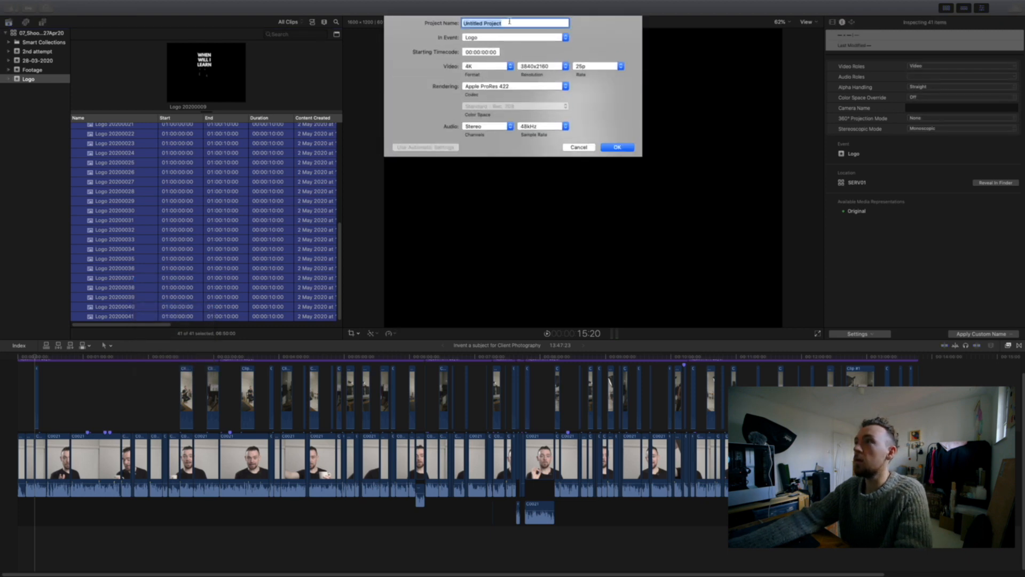
{"action": "type", "text": "Lo"}
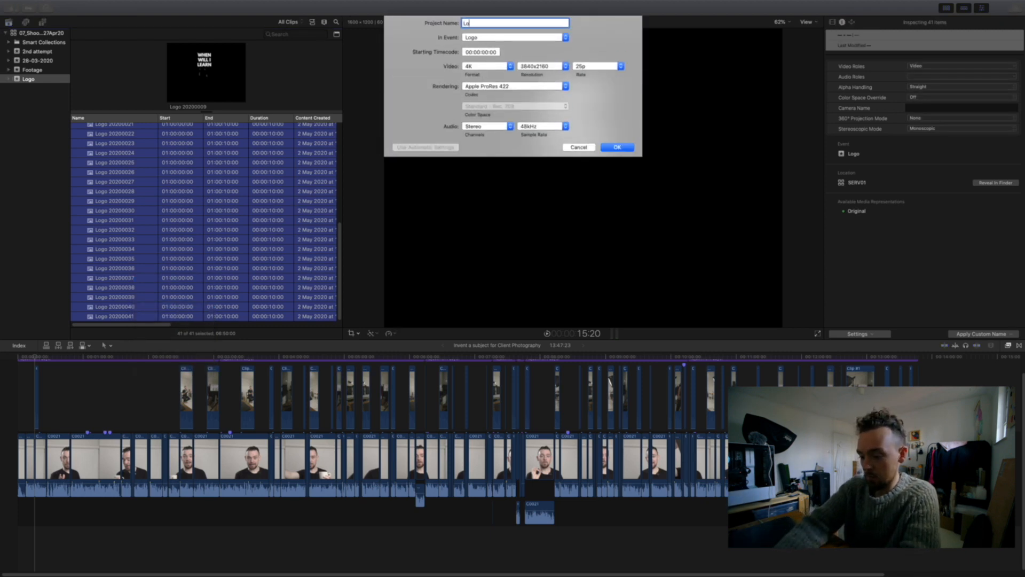
{"action": "type", "text": "go Animation"}
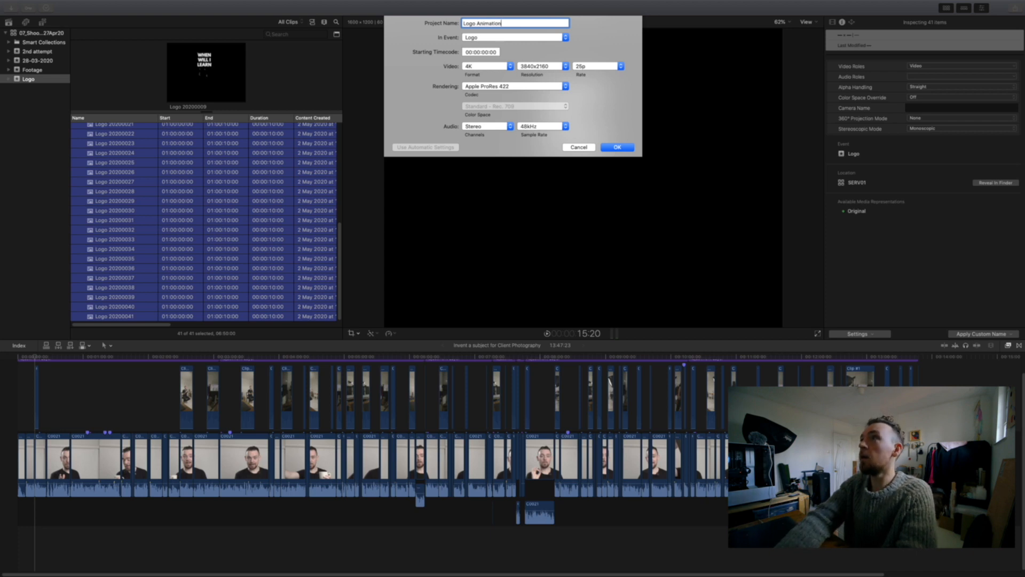
{"action": "key", "text": "Return"}
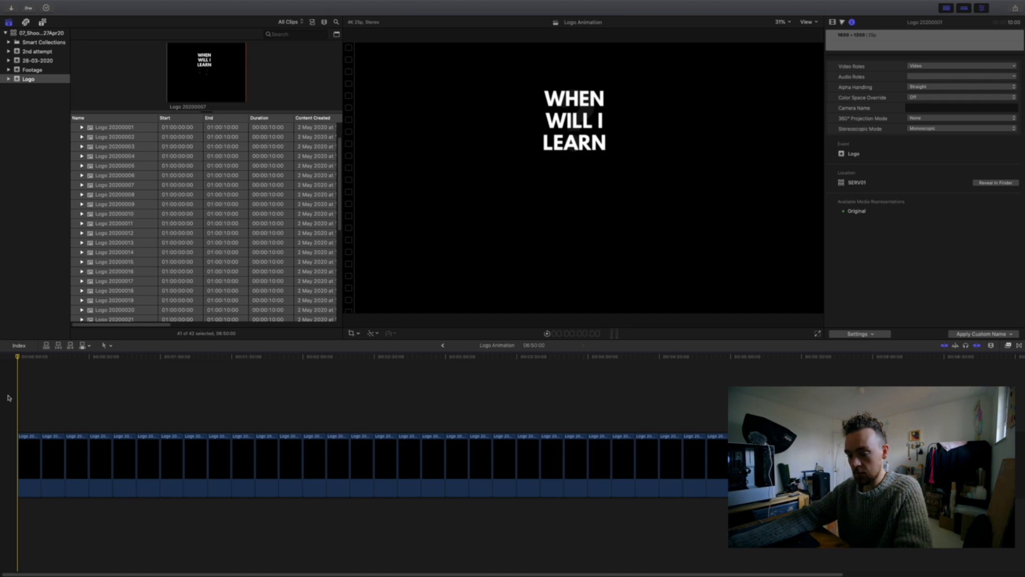
Set the duration of every clip in the timeline to 1 frame.
{"action": "key", "text": "super+a"}
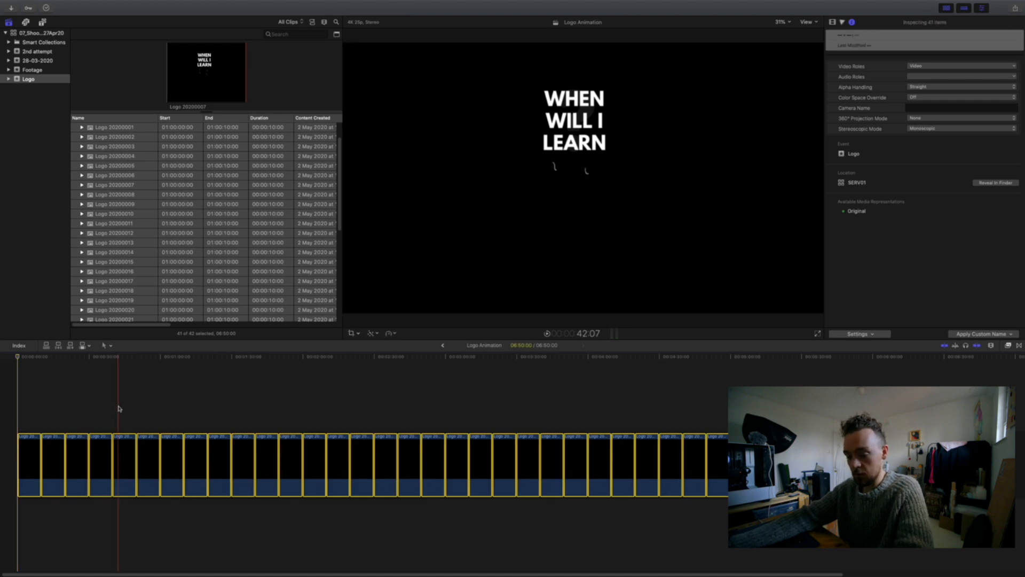
{"action": "key", "text": "ctrl+d"}
{"action": "type", "text": "1"}
{"action": "key", "text": "Return"}
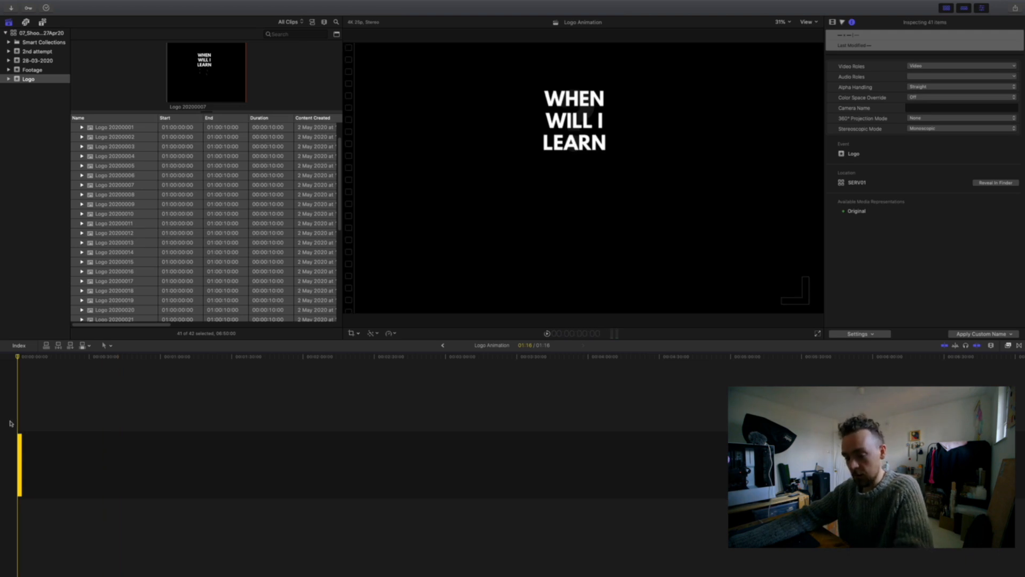
Set the duration of all the timeline clips to 2 frames, fit the timeline and play the animation.
{"action": "key", "text": "ctrl+d"}
{"action": "type", "text": "2"}
{"action": "key", "text": "Return"}
{"action": "key", "text": "shift+z"}
{"action": "key", "text": "space"}
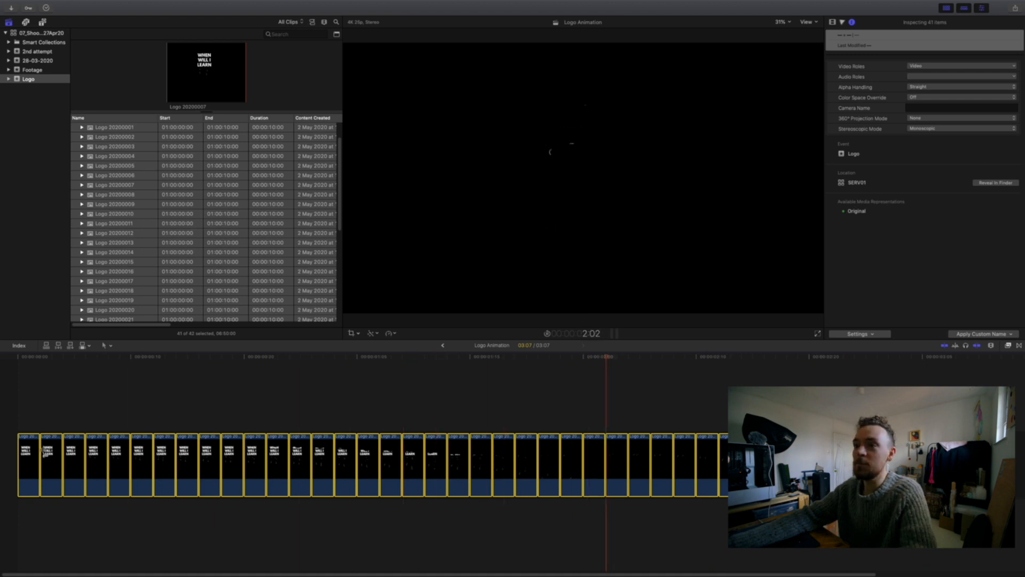
{"action": "left_click", "coordinate": [44, 23]}
{"action": "left_click", "coordinate": [9, 23]}
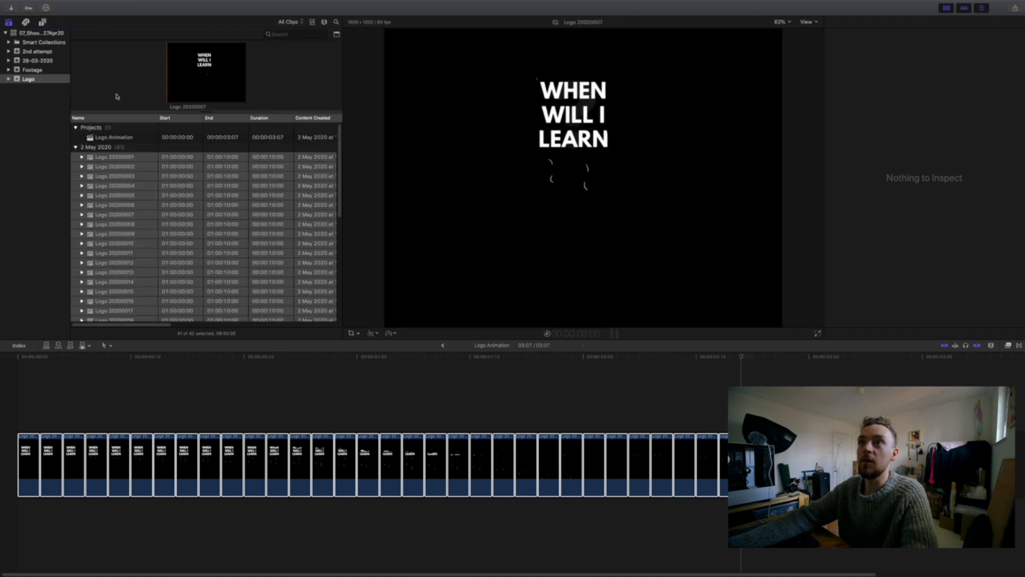
{"action": "left_click", "coordinate": [113, 138]}
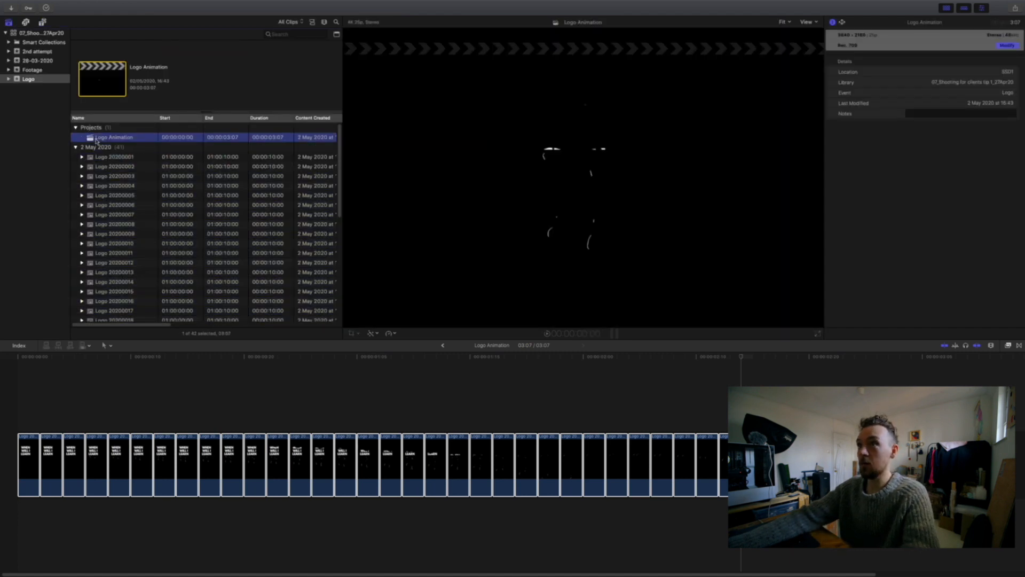
{"action": "right_click", "coordinate": [96, 141]}
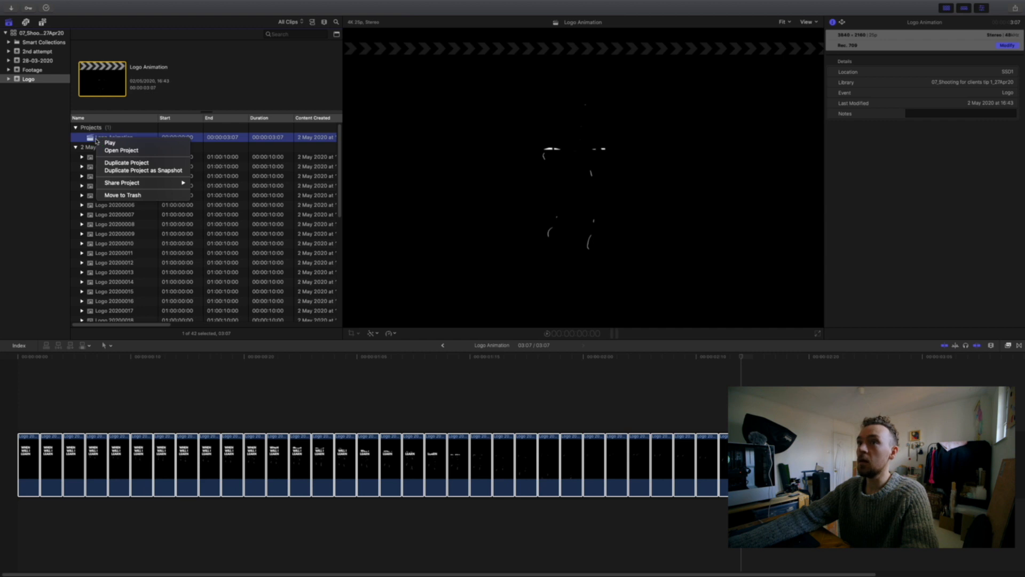
{"action": "key", "text": "Escape"}
Set the player background preference to White and play the logo animation against it.
{"action": "left_click", "coordinate": [39, 5]}
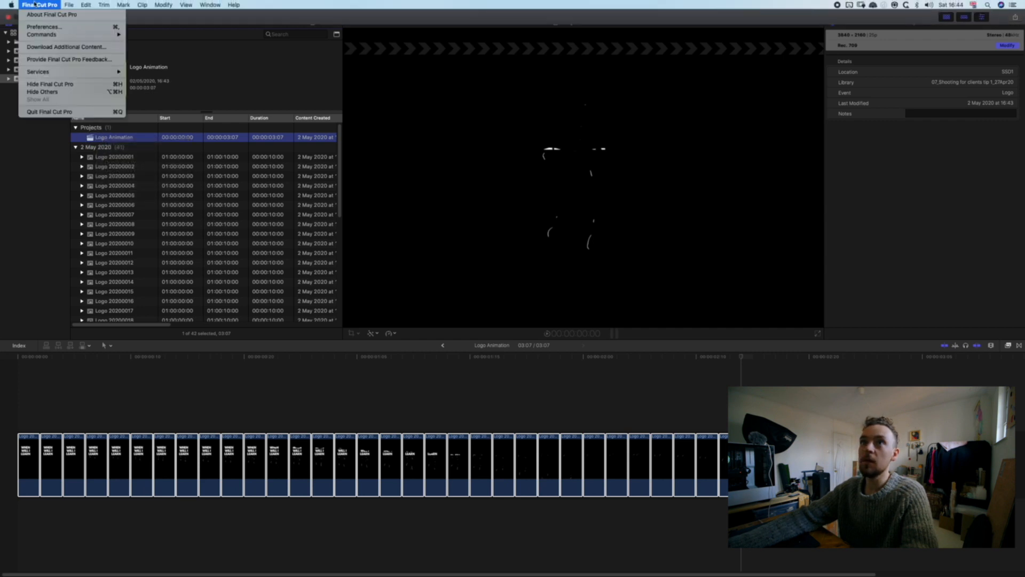
{"action": "left_click", "coordinate": [43, 27]}
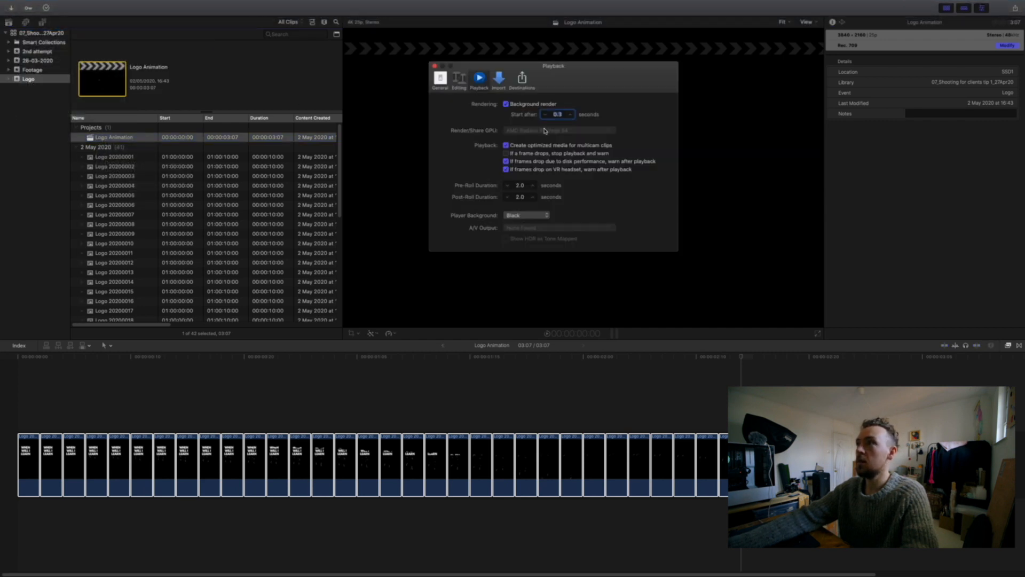
{"action": "left_click", "coordinate": [460, 83]}
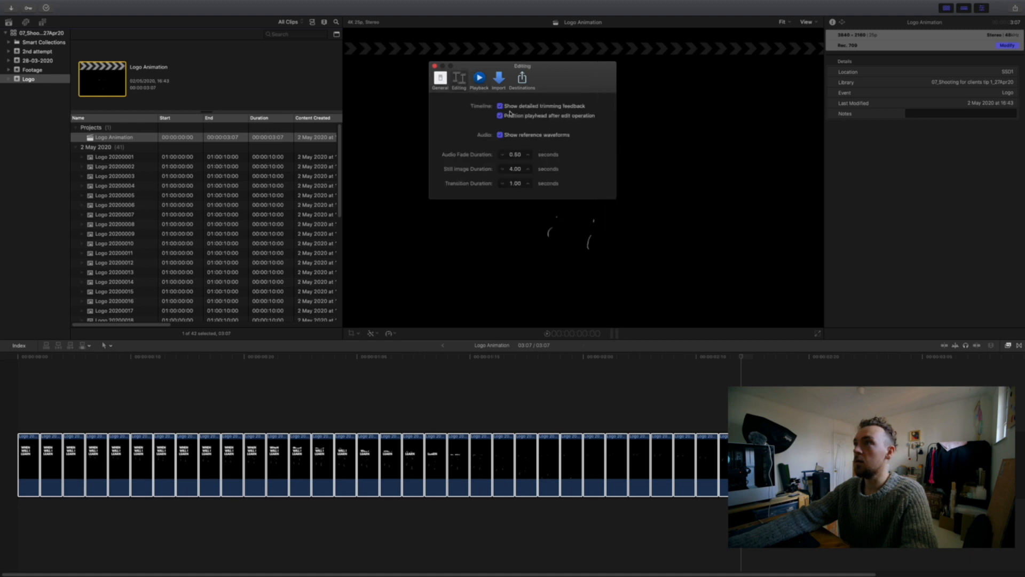
{"action": "left_click", "coordinate": [480, 78]}
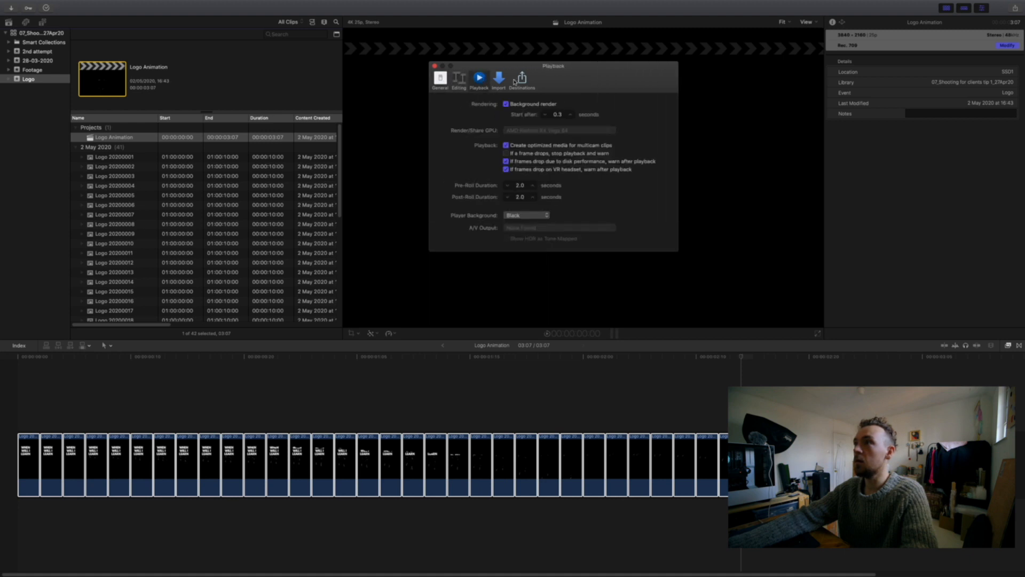
{"action": "left_click", "coordinate": [518, 214]}
{"action": "left_click", "coordinate": [517, 223]}
{"action": "left_click", "coordinate": [436, 66]}
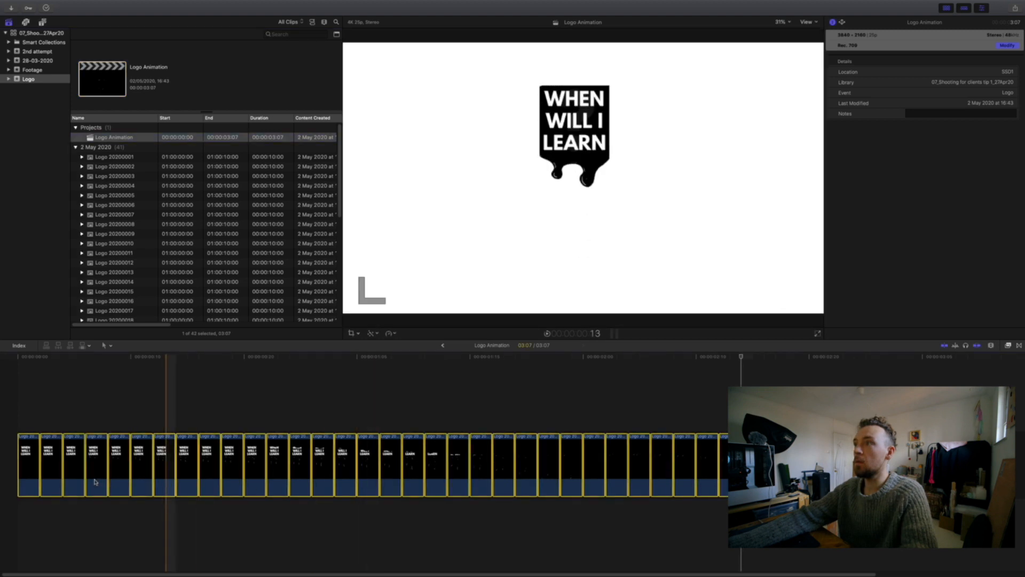
{"action": "key", "text": "super+a"}
{"action": "key", "text": "space"}
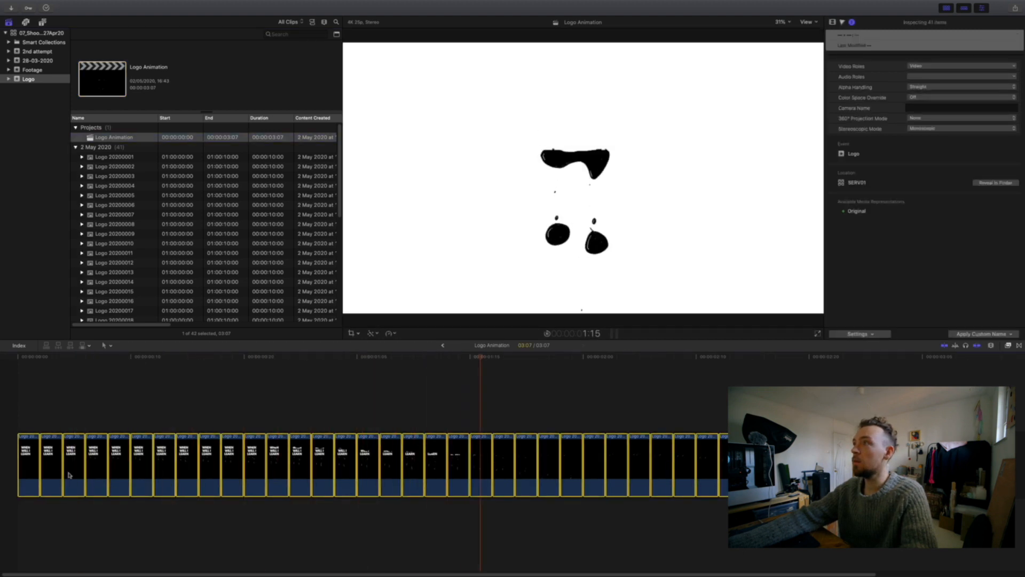
Restore the player background preference to Black.
{"action": "left_click", "coordinate": [39, 5]}
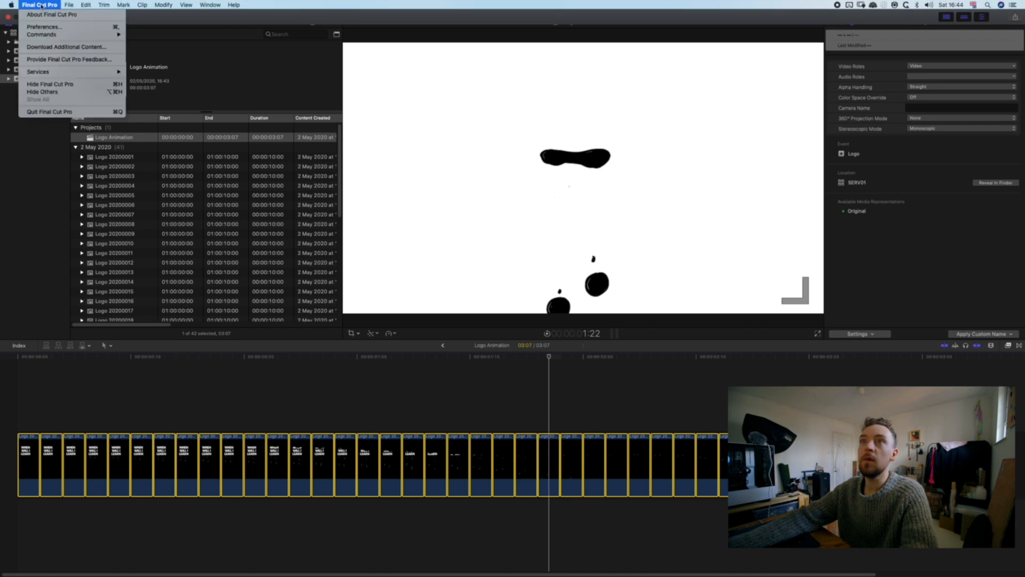
{"action": "left_click", "coordinate": [47, 27]}
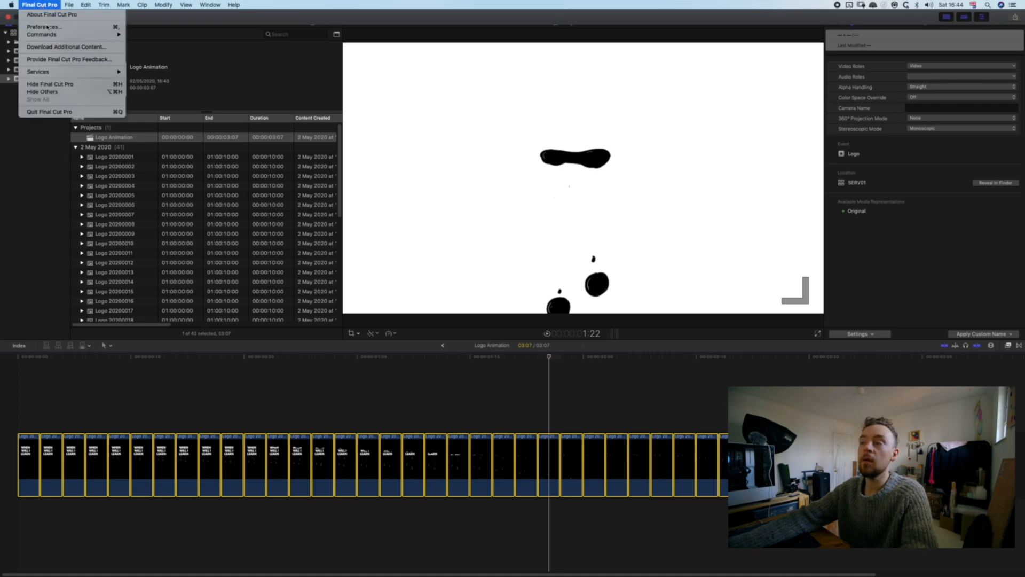
{"action": "left_click", "coordinate": [526, 215]}
{"action": "left_click", "coordinate": [526, 208]}
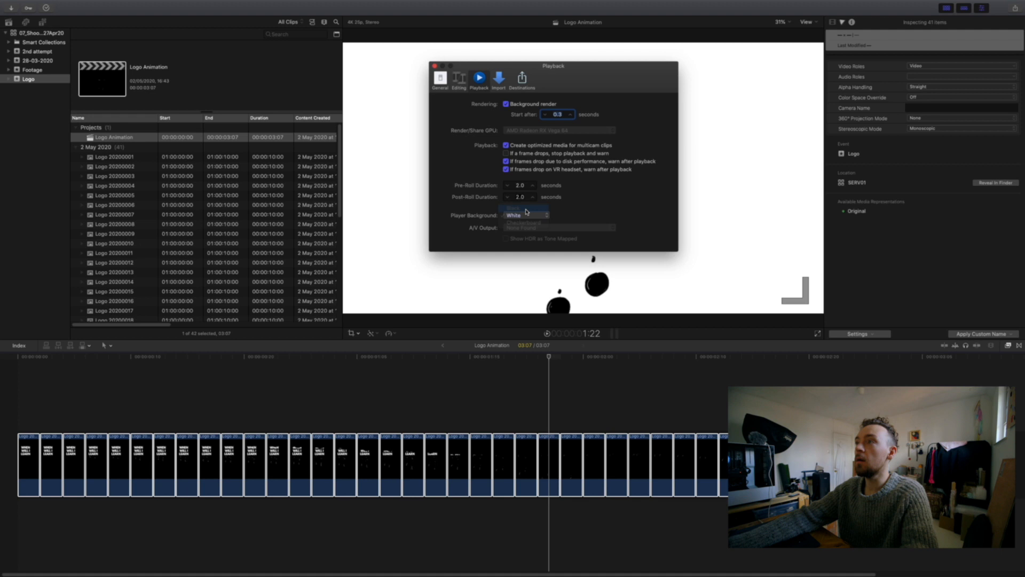
{"action": "left_click", "coordinate": [435, 66]}
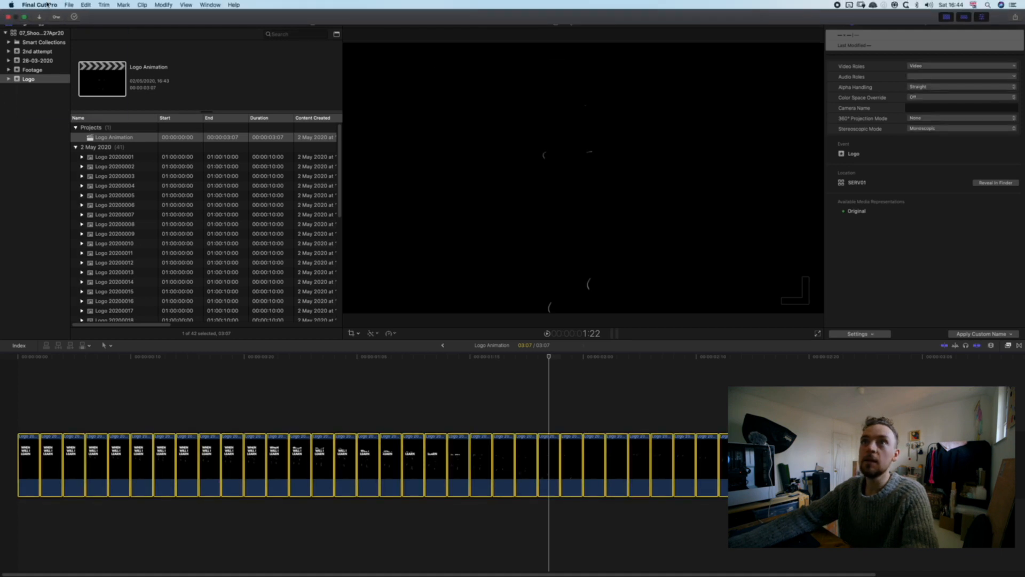
Add the Custom generator beneath the logo clips, starting at the beginning of the Logo Animation timeline.
{"action": "left_click", "coordinate": [44, 5]}
{"action": "left_click", "coordinate": [27, 133]}
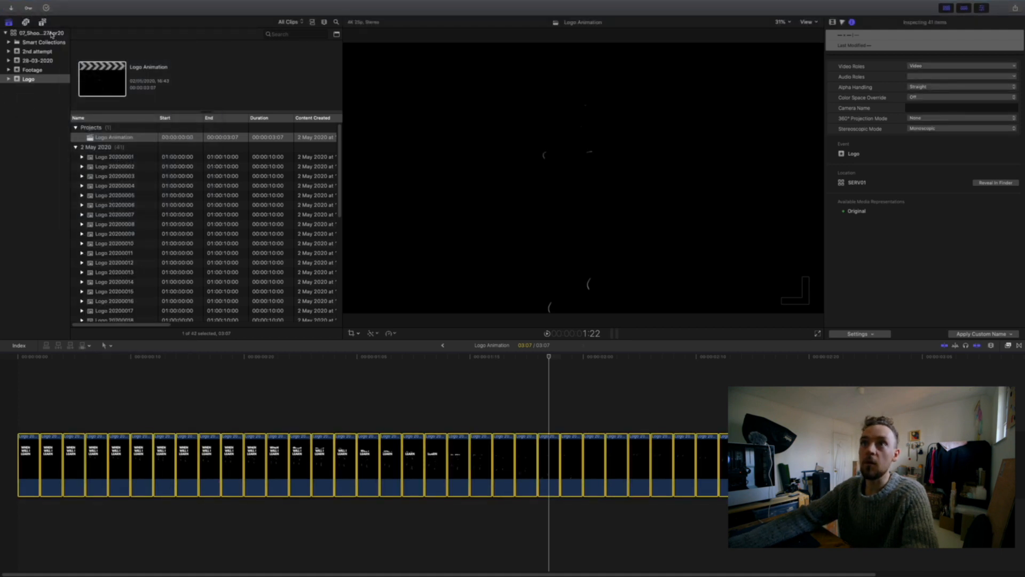
{"action": "left_click", "coordinate": [42, 24]}
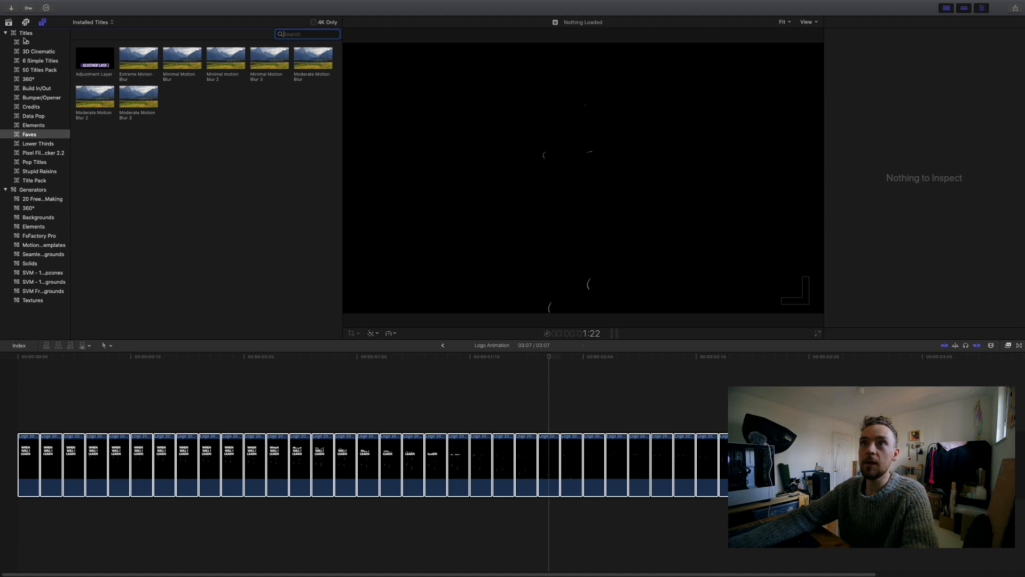
{"action": "left_click", "coordinate": [25, 34]}
{"action": "left_click", "coordinate": [32, 190]}
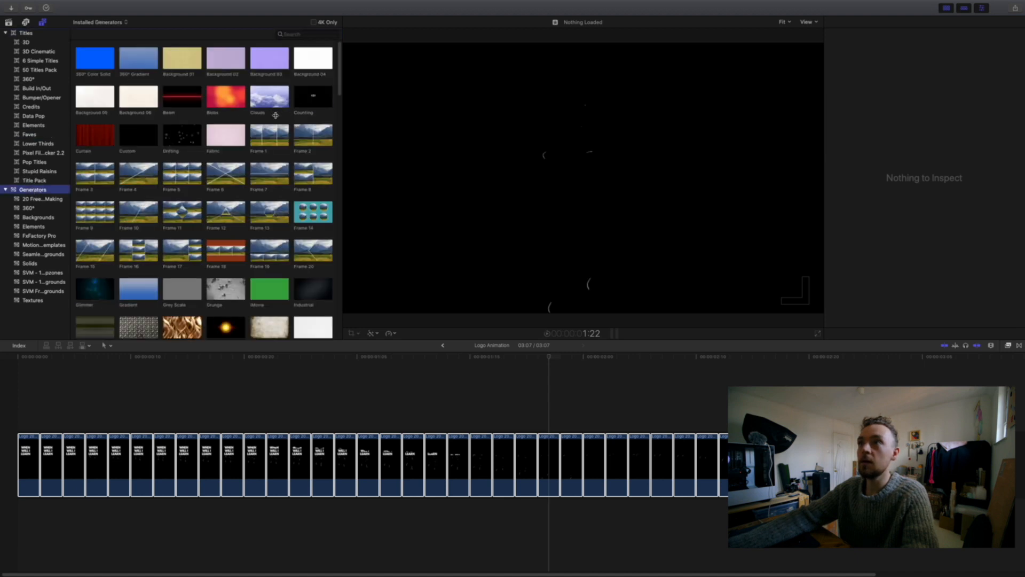
{"action": "left_click_drag", "start_coordinate": [136, 130], "coordinate": [68, 531]}
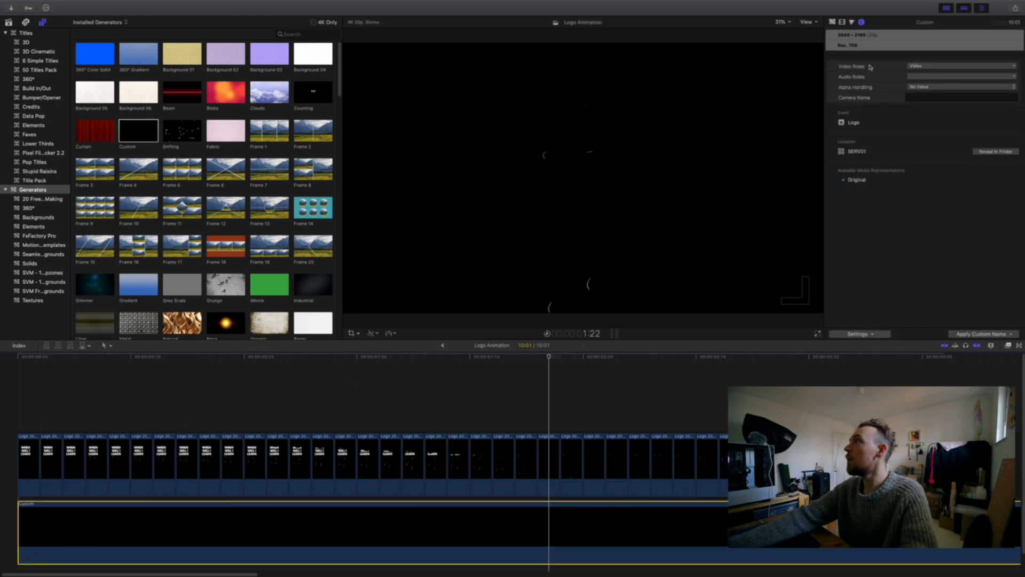
Set the Custom generator's color to white and play the logo animation over it.
{"action": "left_click", "coordinate": [842, 22]}
{"action": "left_click", "coordinate": [832, 22]}
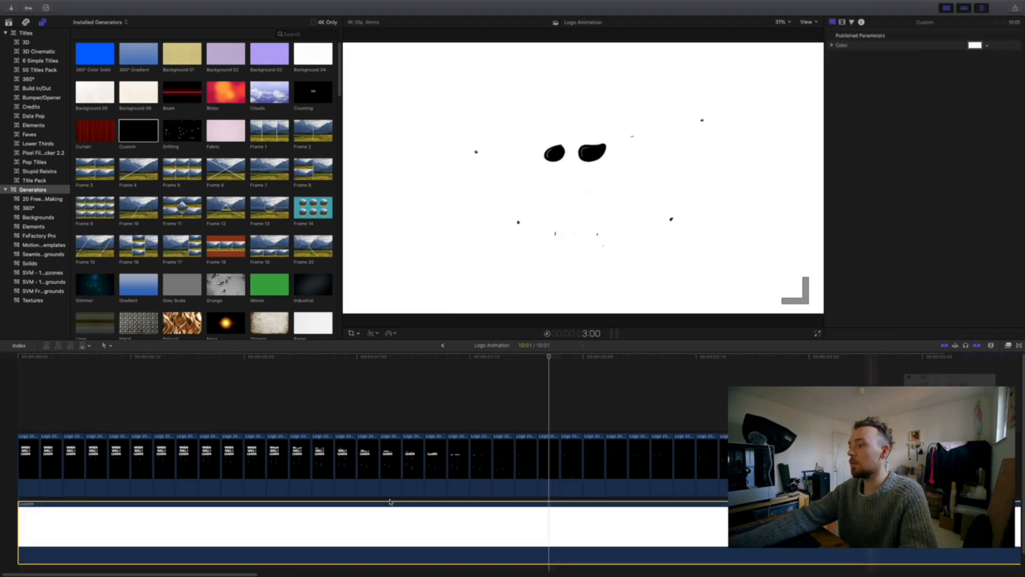
{"action": "key", "text": "space"}
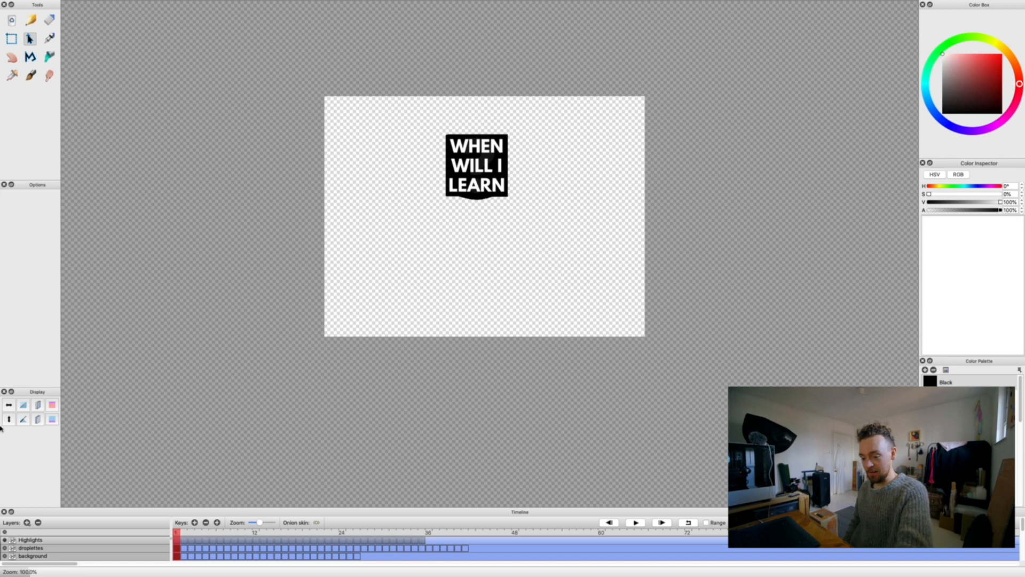
Save the Pencil2D project and switch to Safari to view the Pencil 2D tutorial video.
{"action": "key", "text": "super+s"}
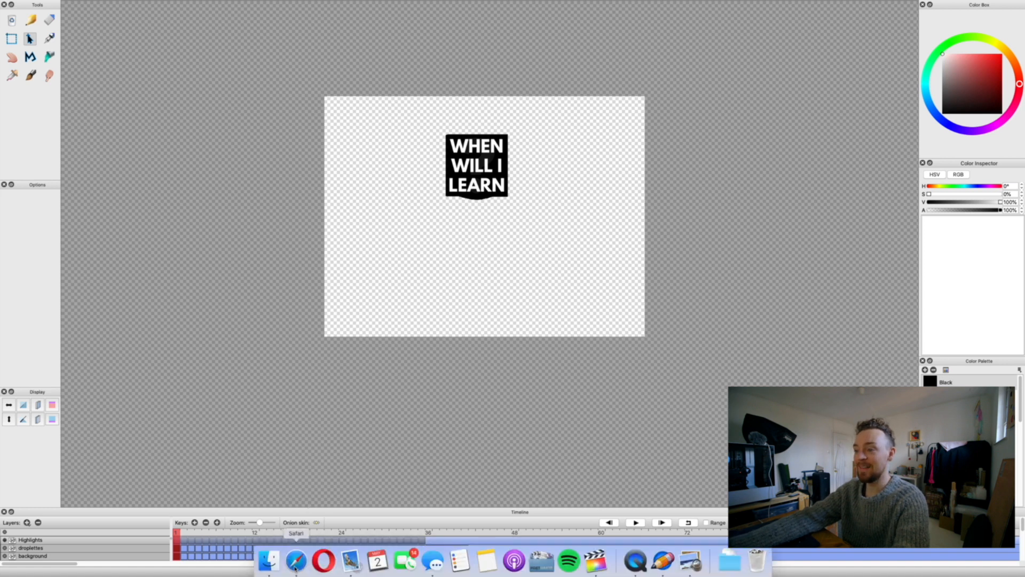
{"action": "left_click", "coordinate": [296, 570]}
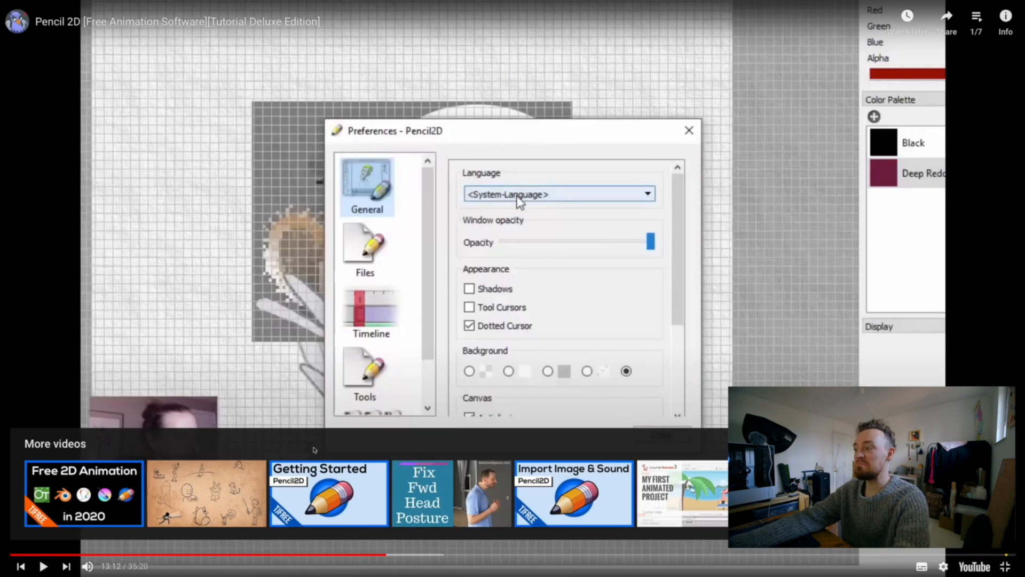